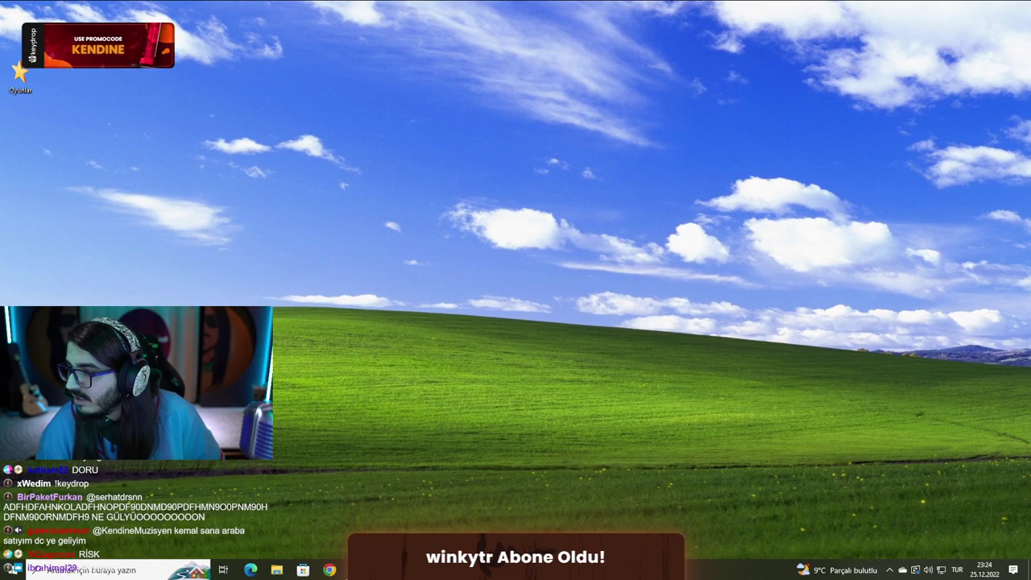
# Step: Bring up the Twitch unban requests window, reposition it on the desktop, and read the first requester's chat log
pyautogui.hotkey('alt', 'Tab')
pyautogui.moveTo(602, 77); pyautogui.dragTo(532, 63)
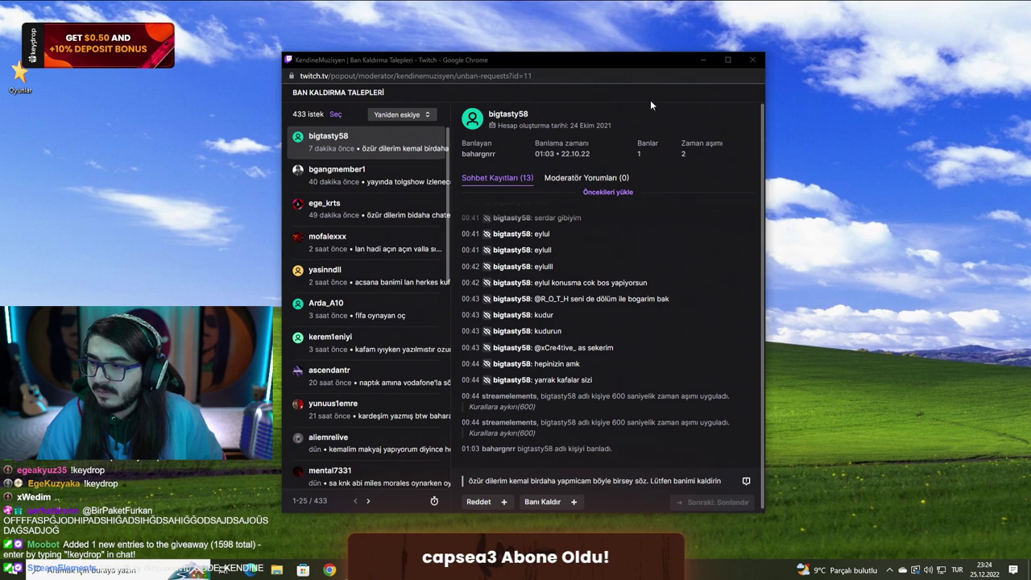
pyautogui.moveTo(570, 67); pyautogui.dragTo(552, 56)
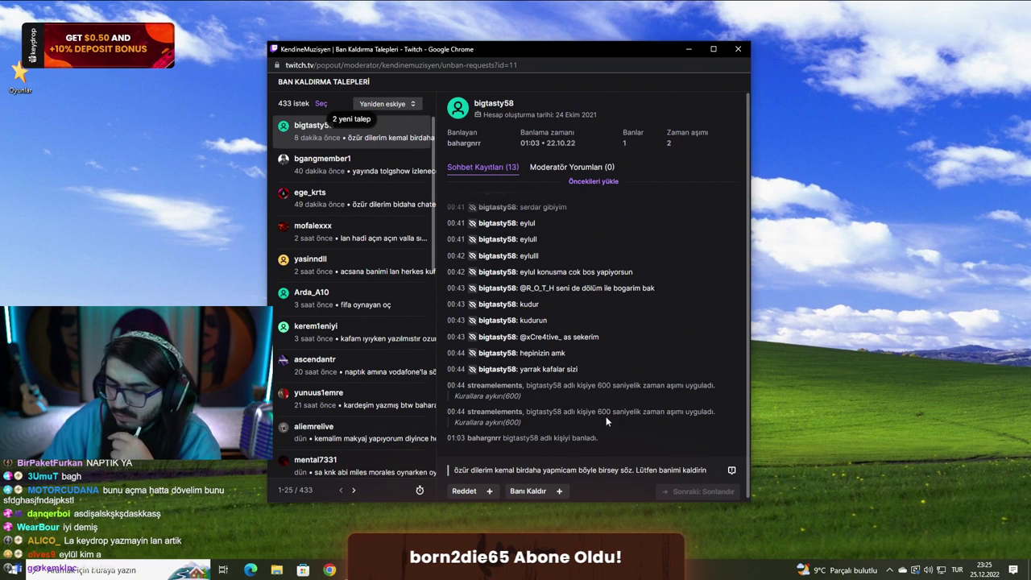
pyautogui.moveTo(585, 373); pyautogui.dragTo(550, 352)
pyautogui.click(601, 361)
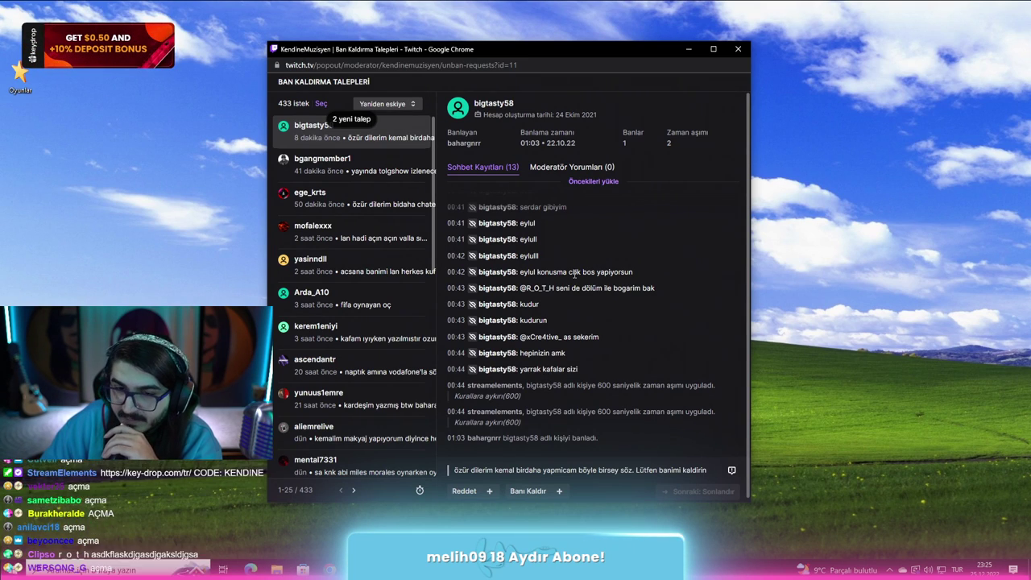
# Step: Widen the unban requests window on both sides and reposition it on the desktop
pyautogui.doubleClick(510, 47)
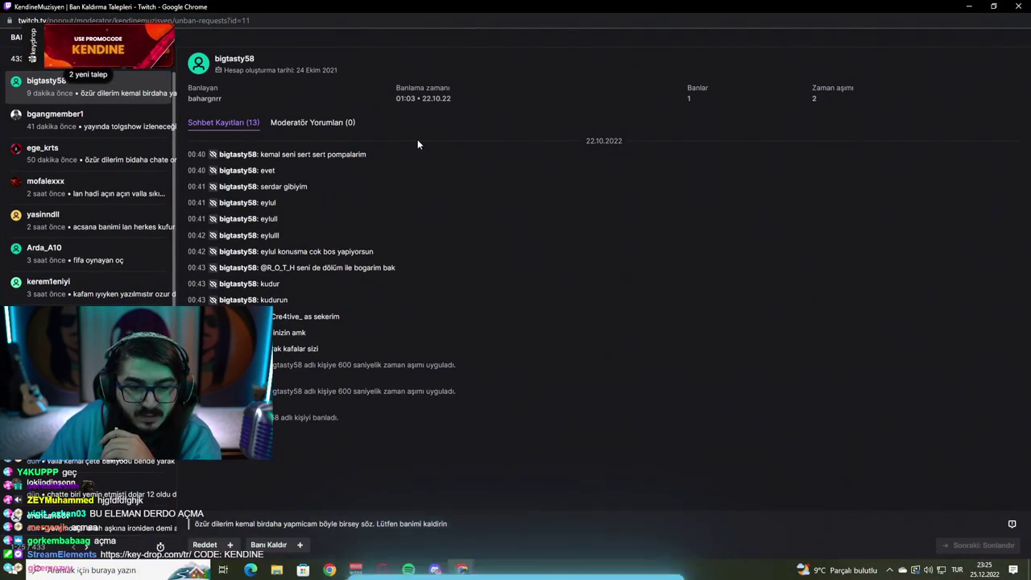
pyautogui.doubleClick(417, 5)
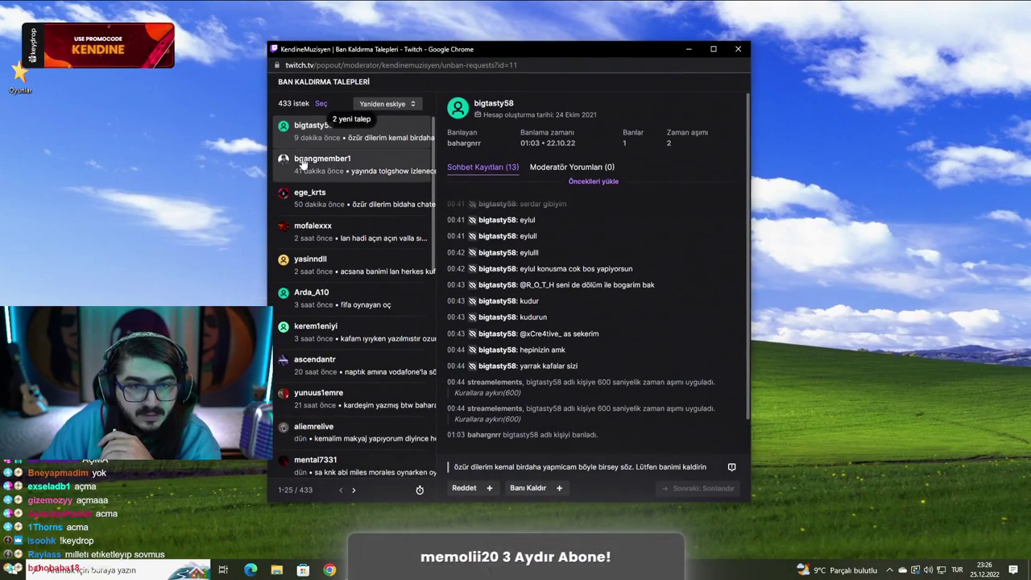
pyautogui.moveTo(266, 152); pyautogui.dragTo(122, 151)
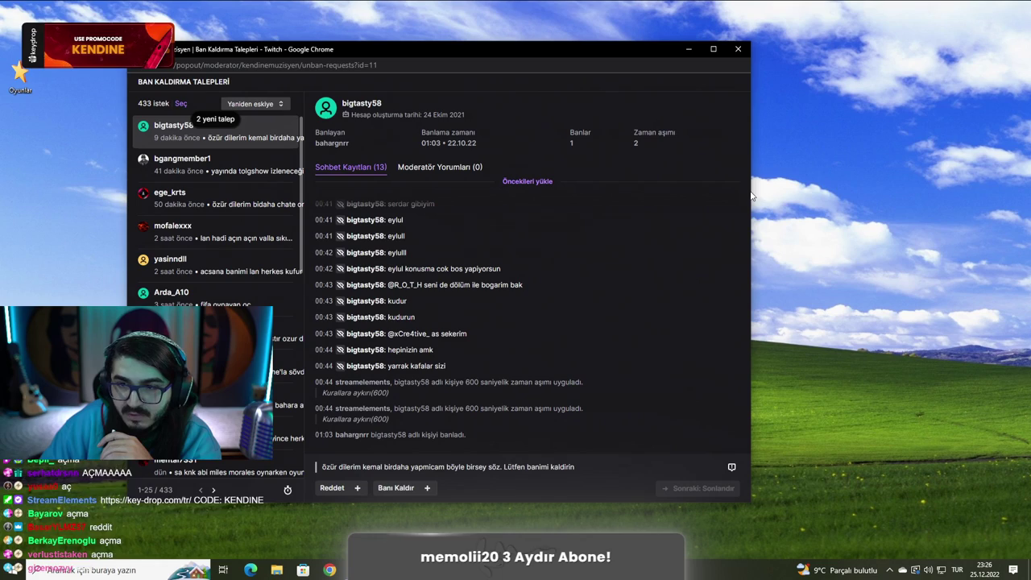
pyautogui.moveTo(751, 190); pyautogui.dragTo(859, 184)
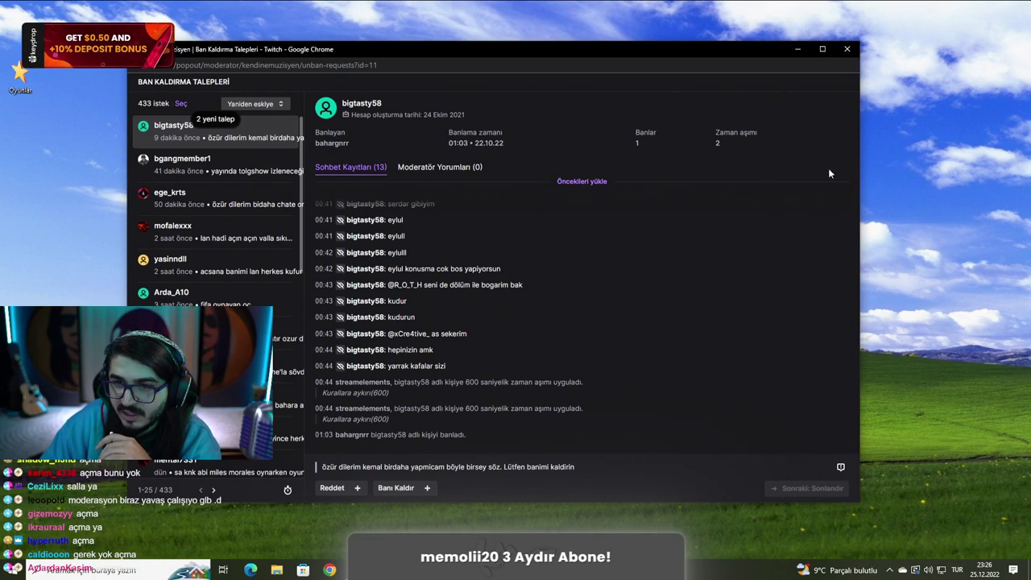
pyautogui.moveTo(691, 50); pyautogui.dragTo(735, 39)
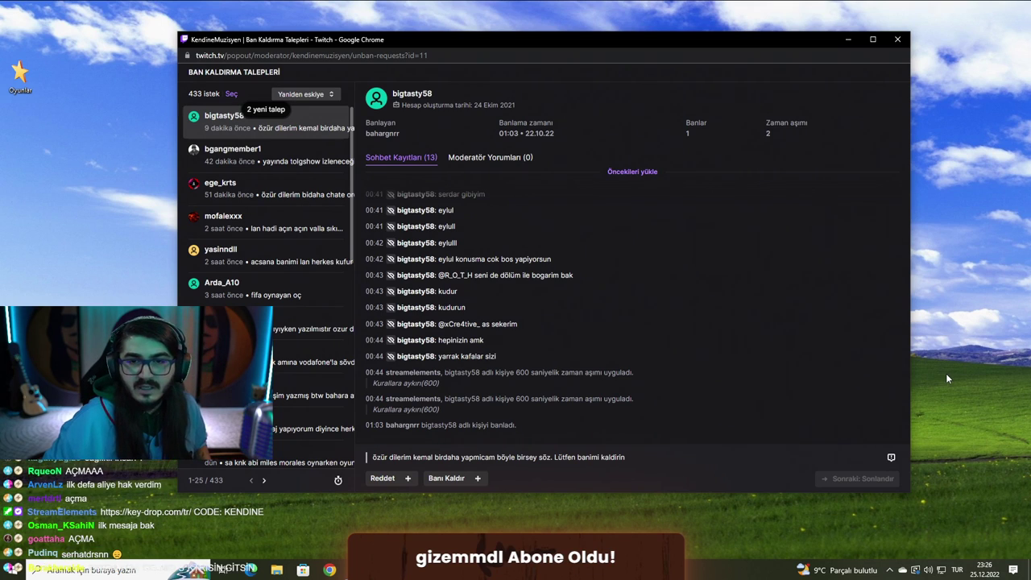
# Step: Enlarge the unban requests window further in width and height and move it slightly away from the screen edge
pyautogui.doubleClick(552, 37)
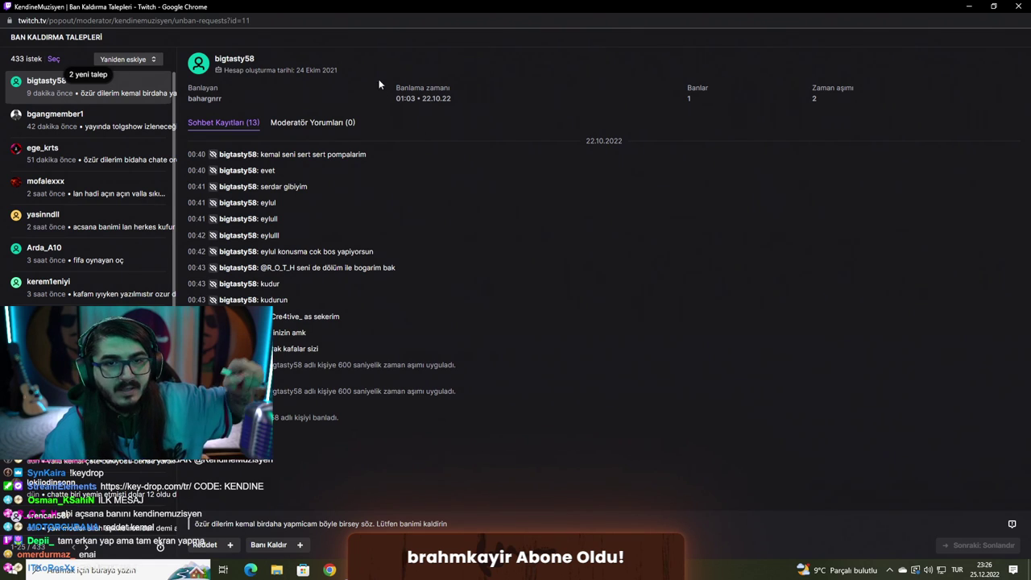
pyautogui.press('super+Down')
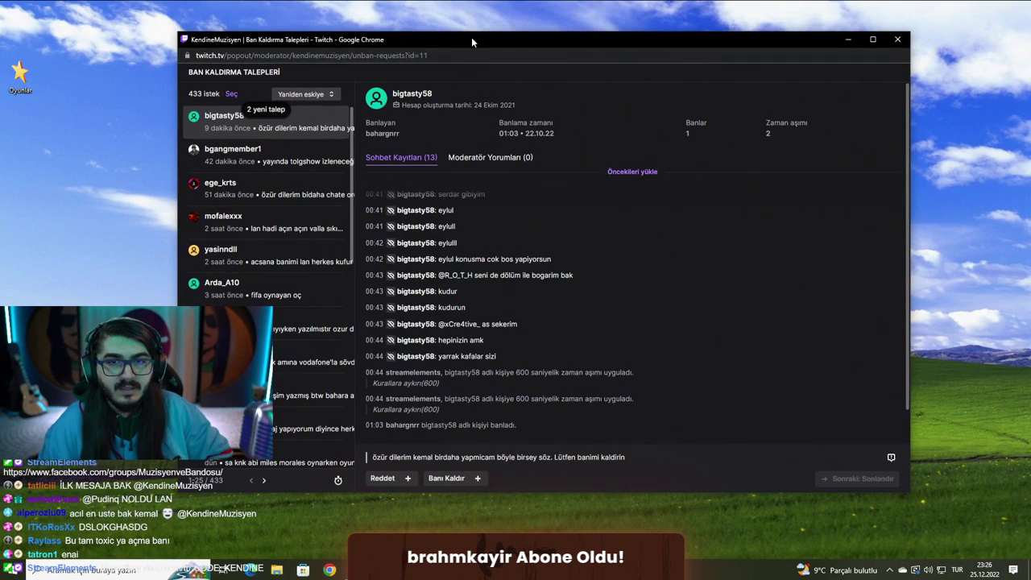
pyautogui.moveTo(911, 32); pyautogui.dragTo(1028, 1)
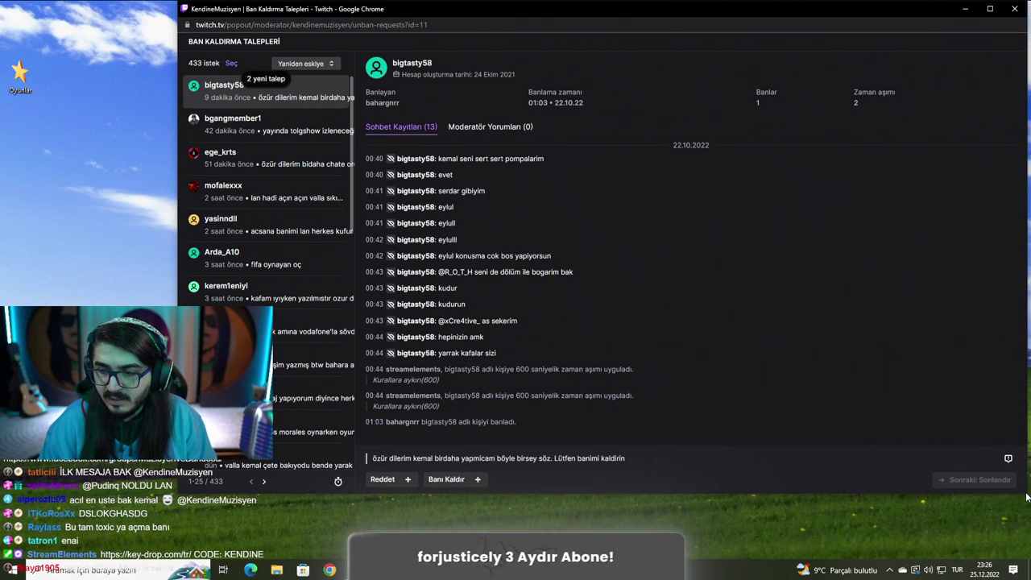
pyautogui.moveTo(1026, 495); pyautogui.dragTo(1025, 525)
pyautogui.moveTo(780, 13); pyautogui.dragTo(757, 19)
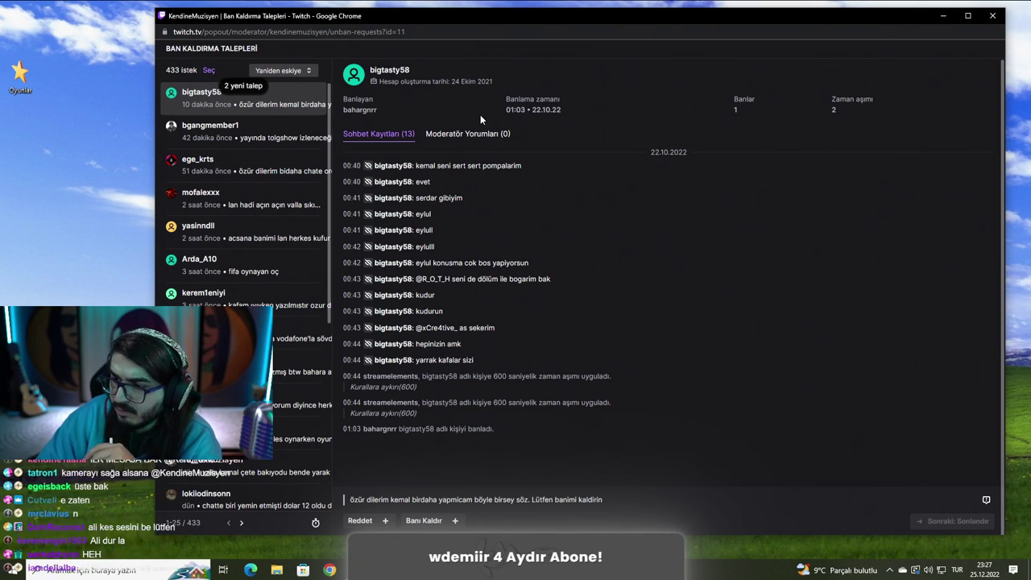
# Step: Load the new unban requests, open the newest one, and read its chat log and appeal message
pyautogui.click(243, 86)
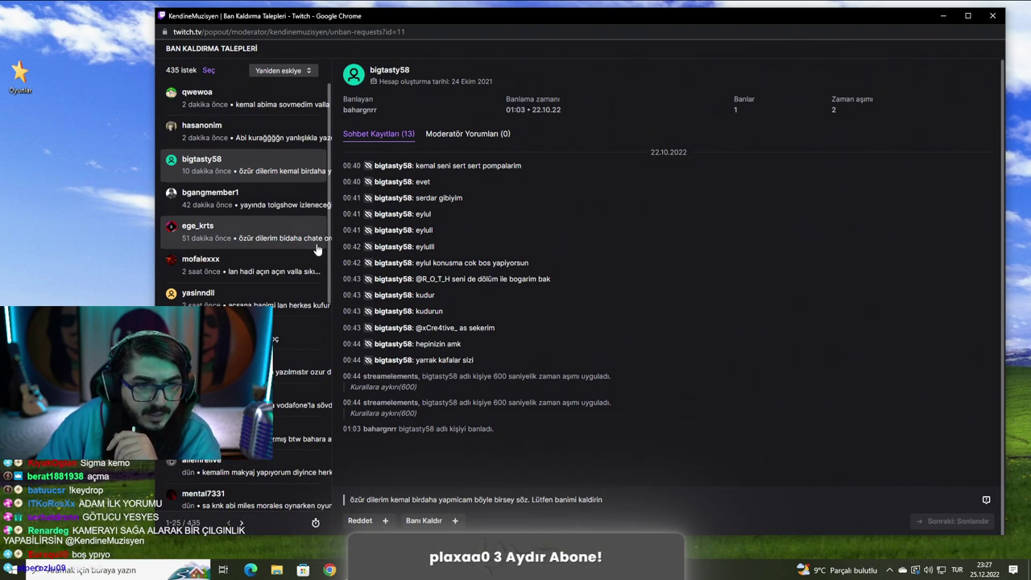
pyautogui.click(241, 97)
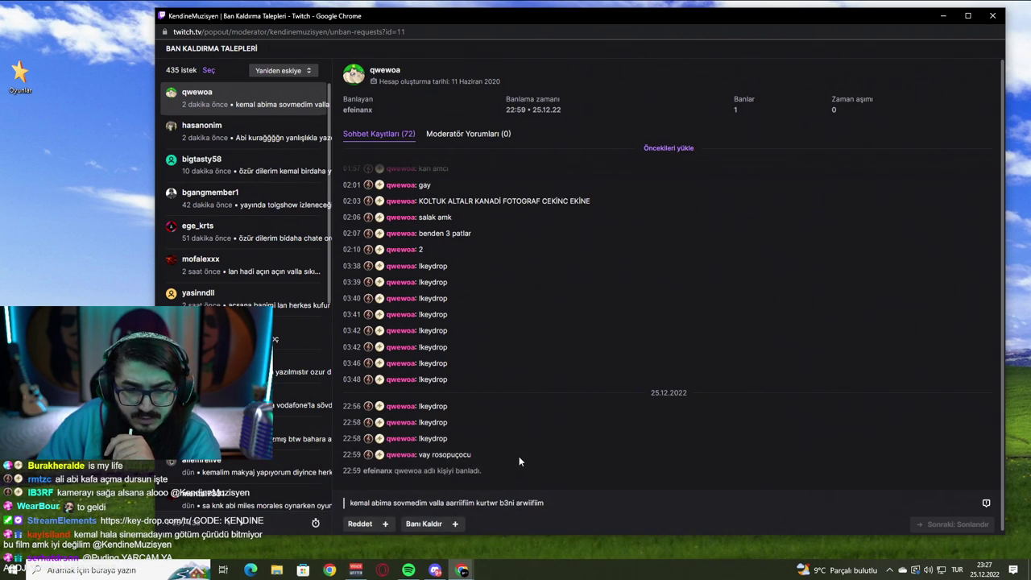
pyautogui.scroll(-1, 526, 454)
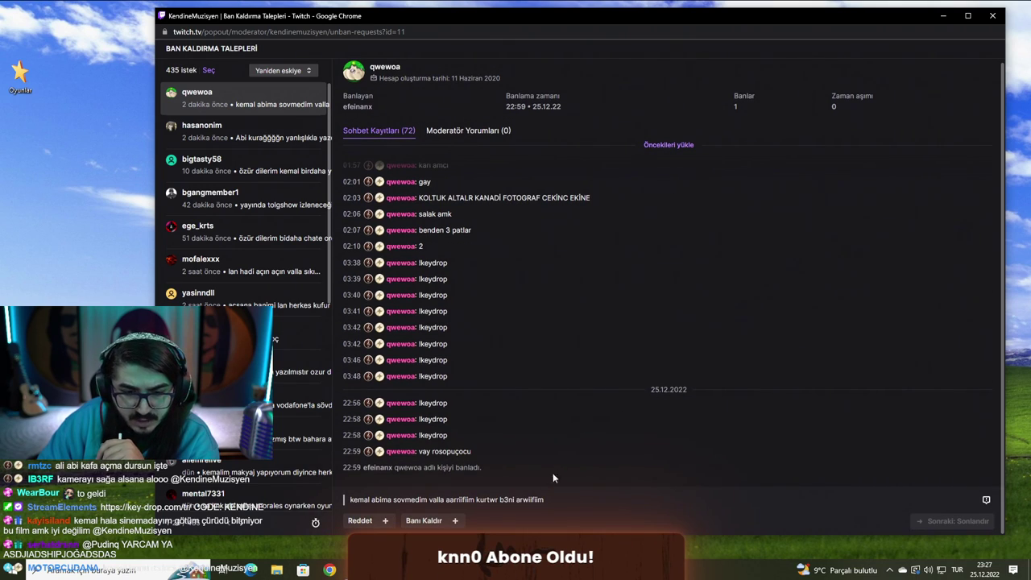
pyautogui.moveTo(430, 499); pyautogui.dragTo(544, 501)
pyautogui.click(542, 502)
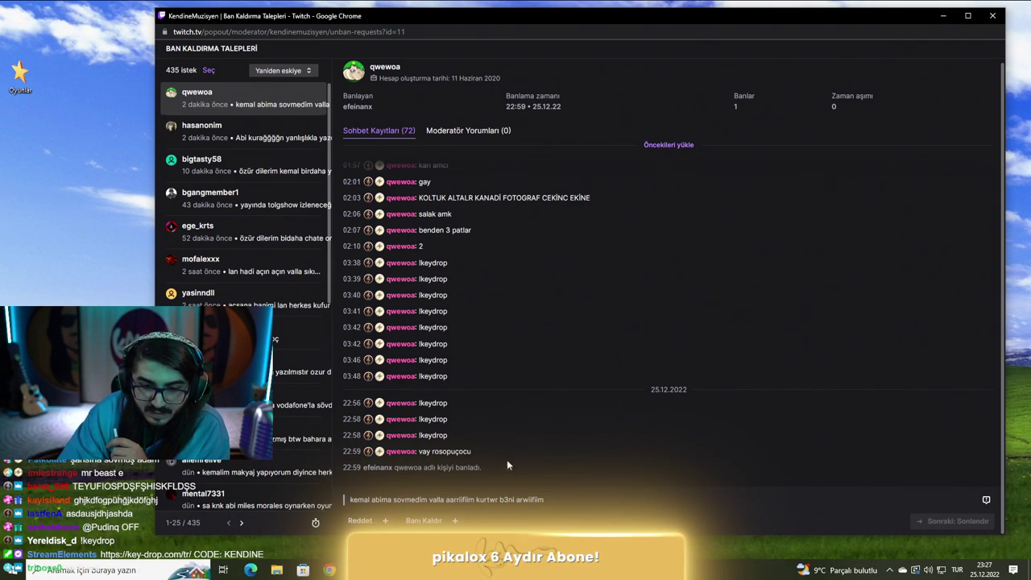
# Step: Open and cancel the unban decision for this request, and reread the requester's 02:03 chat message
pyautogui.click(423, 520)
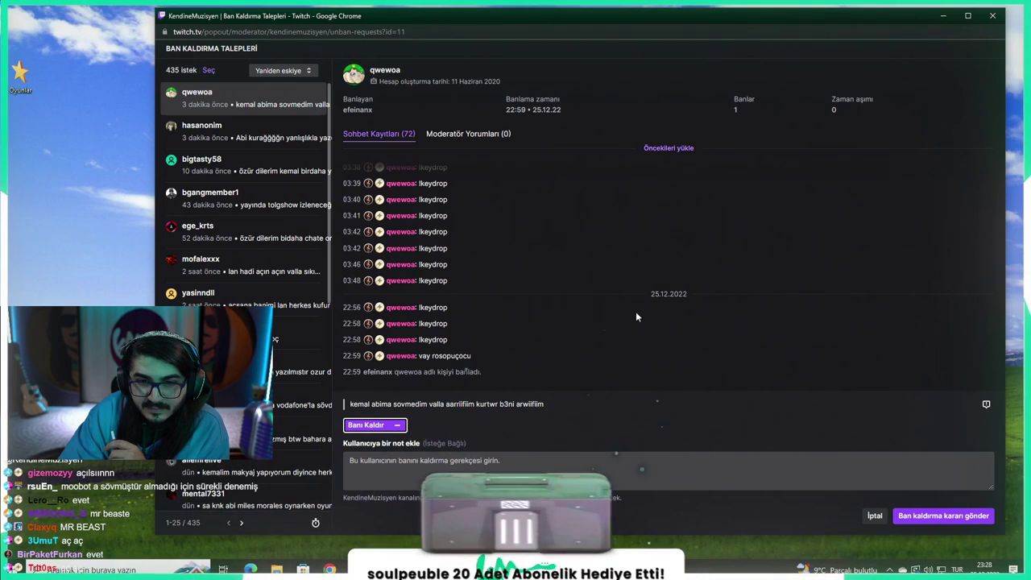
pyautogui.click(875, 516)
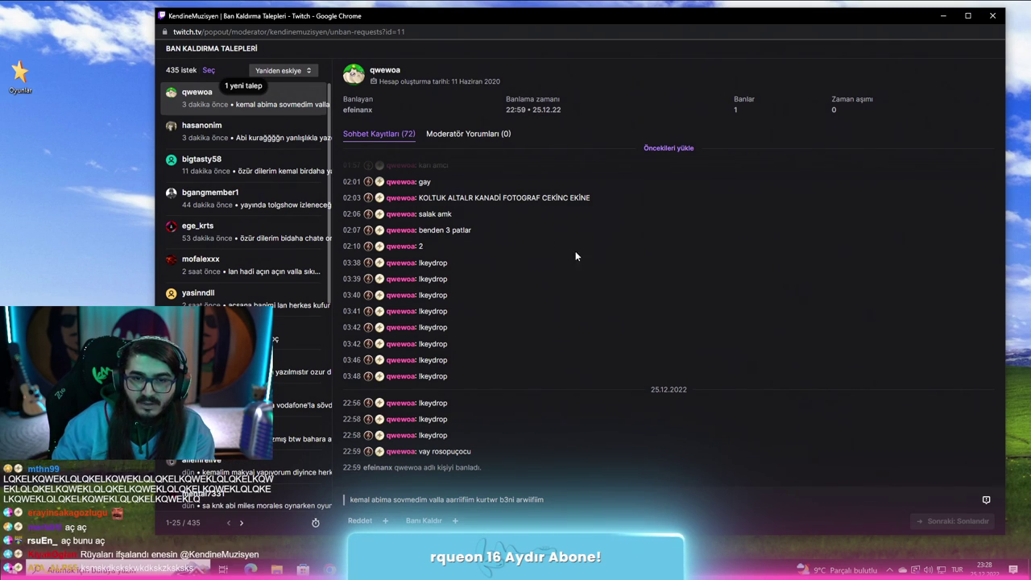
pyautogui.moveTo(465, 197); pyautogui.dragTo(561, 199)
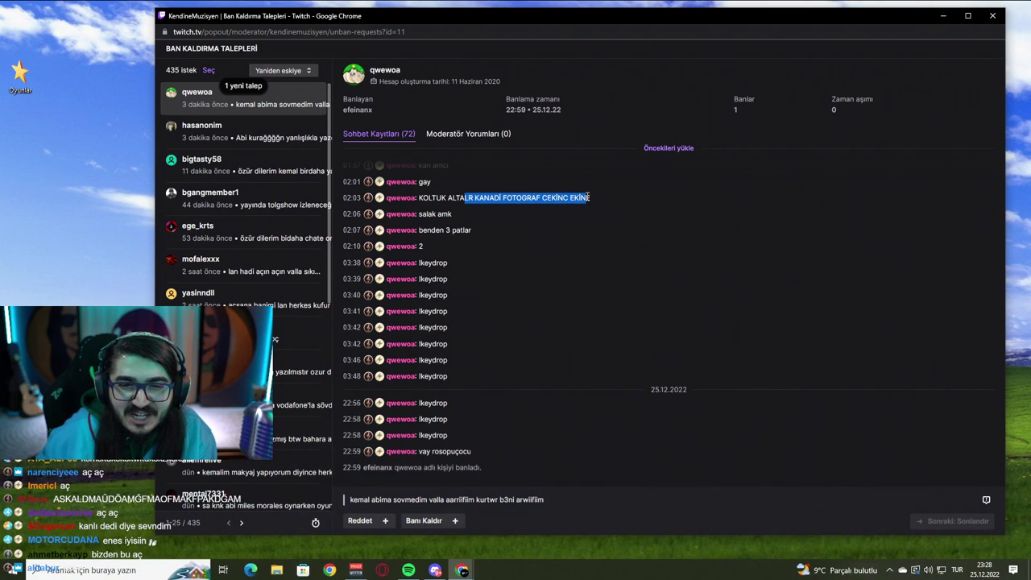
pyautogui.click(556, 198)
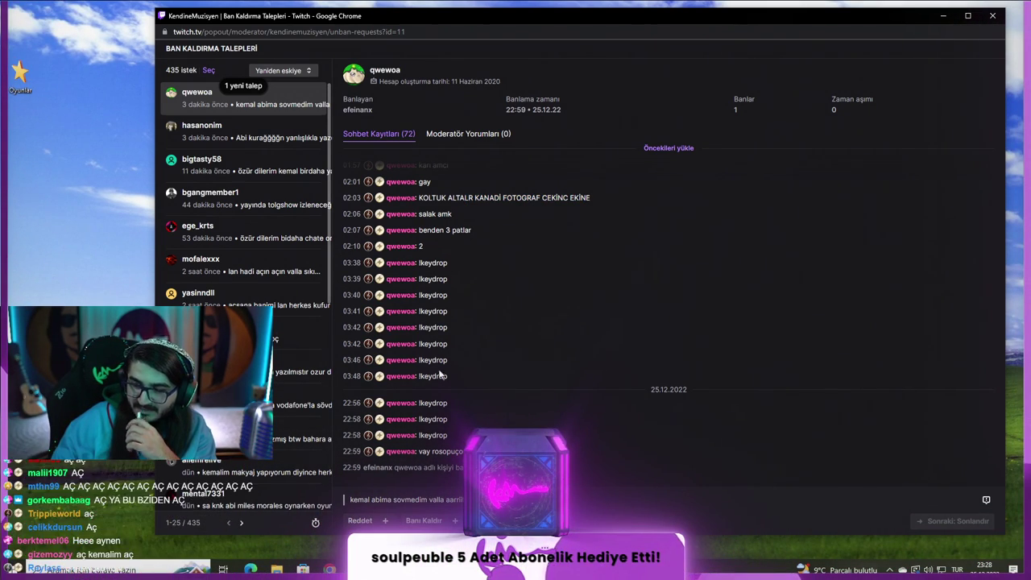
# Step: Approve lifting the ban on the open request with the note "son uyarı ha" and send the decision
pyautogui.click(427, 520)
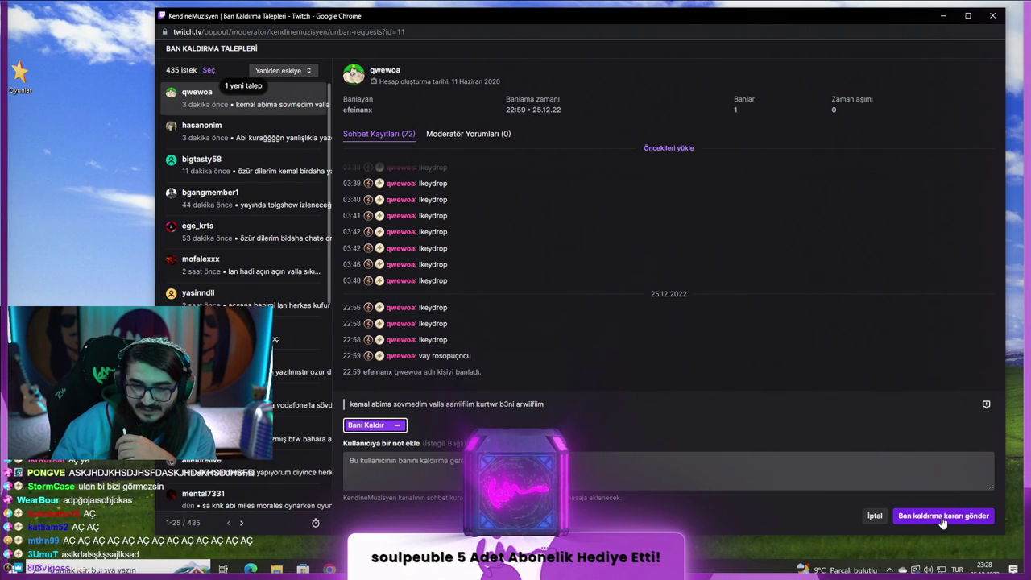
pyautogui.click(696, 465)
pyautogui.write('so')
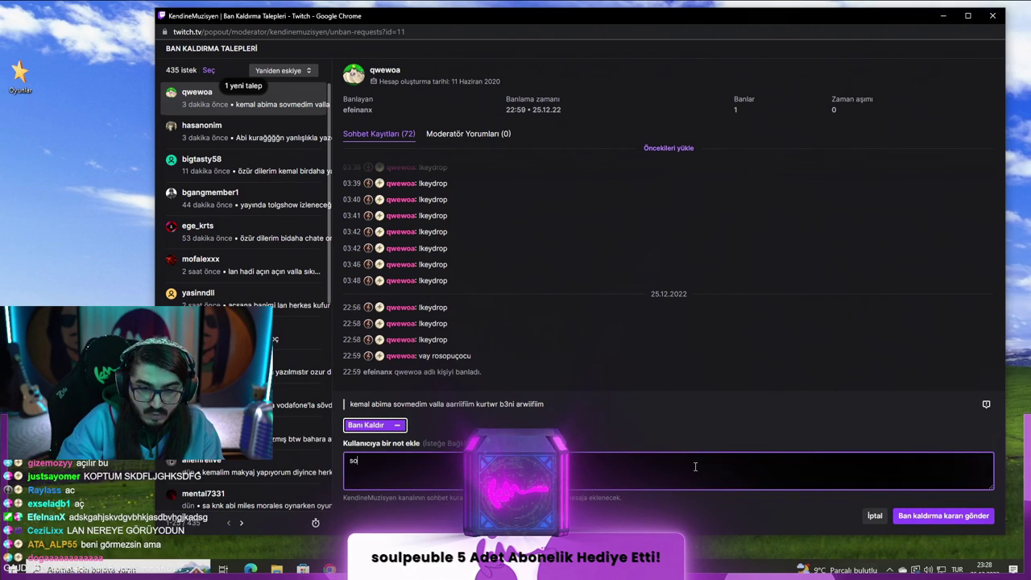
pyautogui.write('n uyarı ha')
pyautogui.click(934, 516)
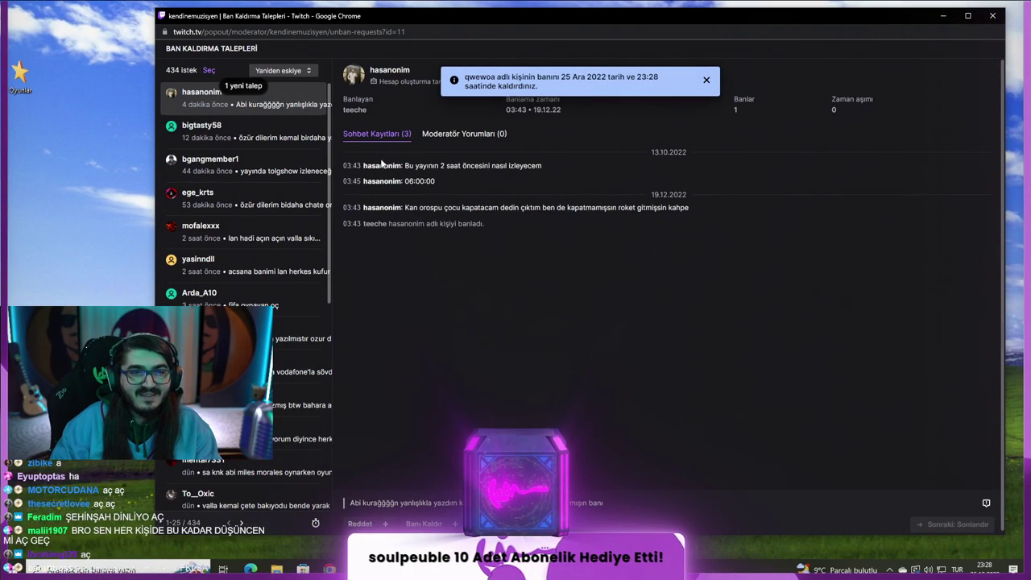
# Step: Load the newly arrived requests, open the newest one, and examine its 01:28 chat message and appeal text
pyautogui.click(243, 85)
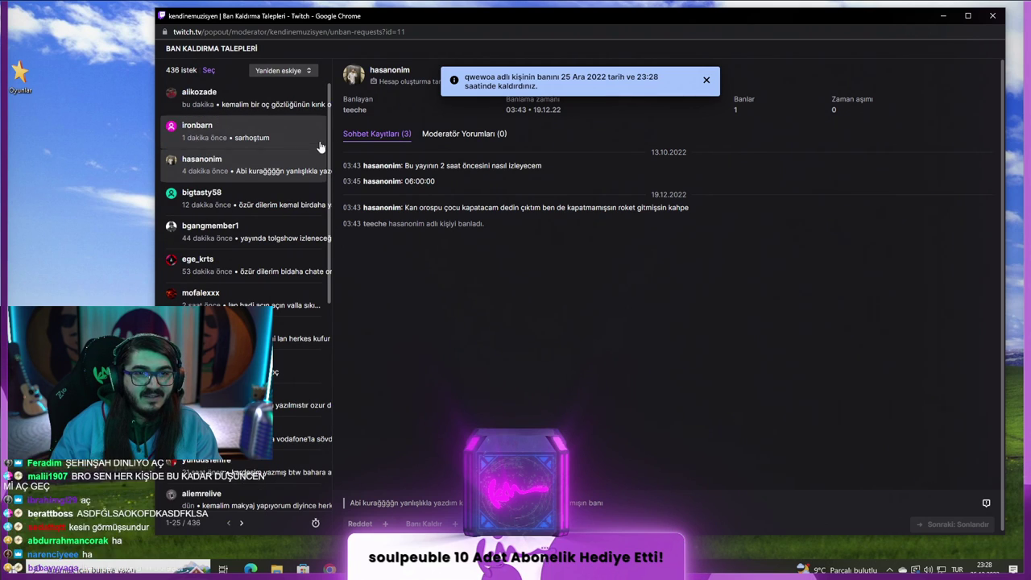
pyautogui.click(282, 103)
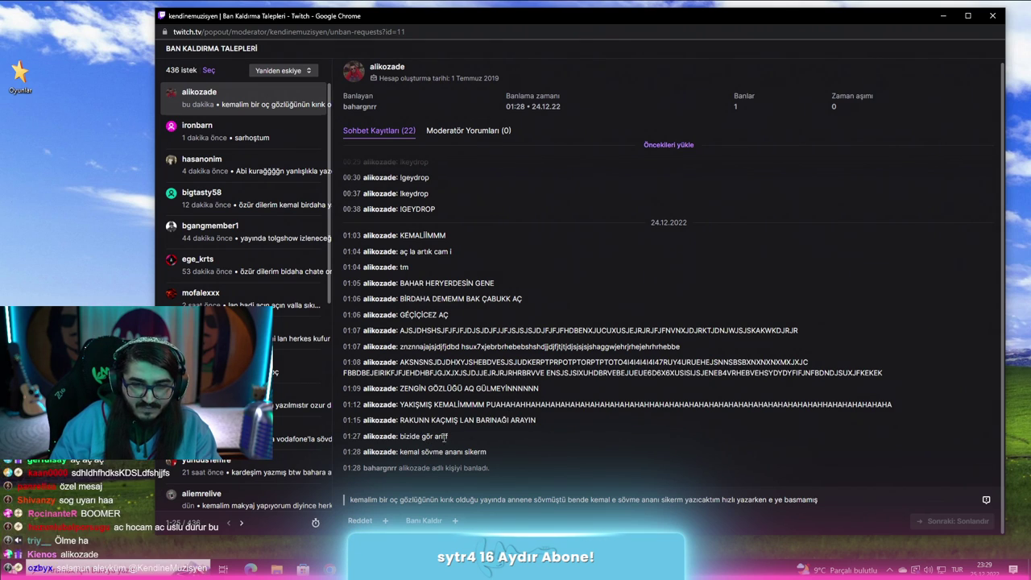
pyautogui.moveTo(417, 454)
pyautogui.mouseDown()
pyautogui.moveTo(498, 458)
pyautogui.moveTo(409, 453)
pyautogui.mouseUp()
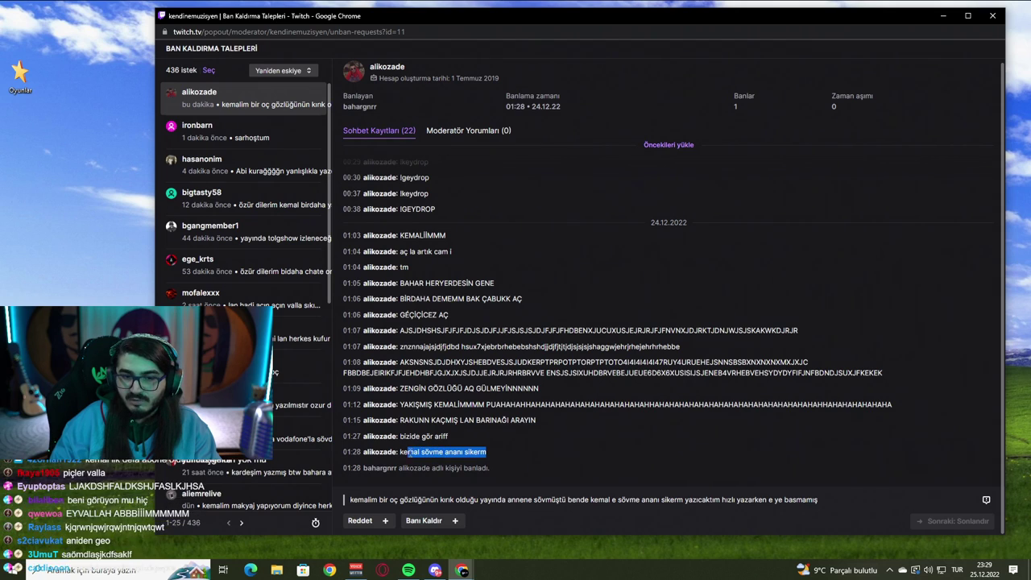
pyautogui.click(506, 452)
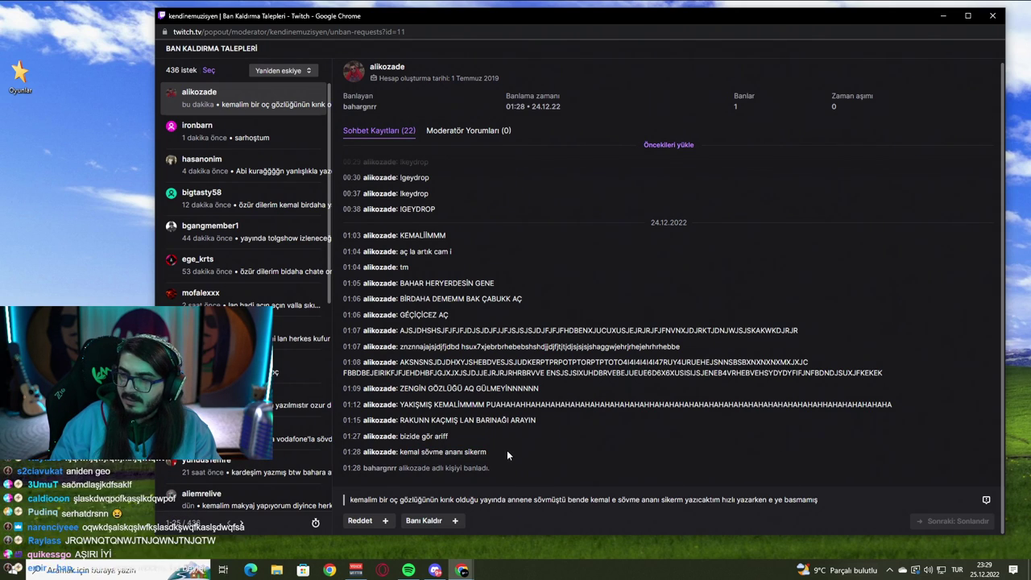
pyautogui.moveTo(507, 449); pyautogui.dragTo(401, 452)
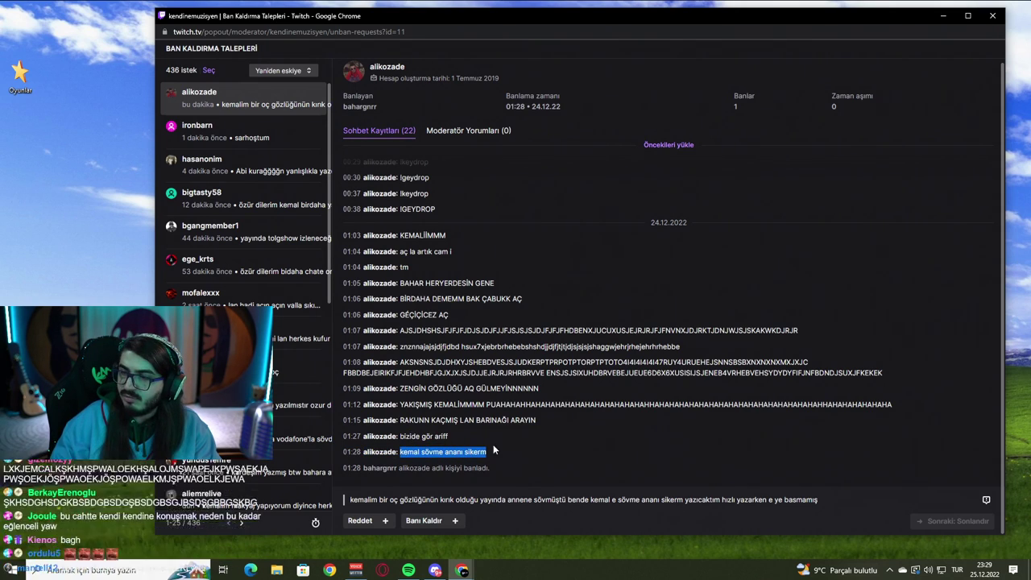
pyautogui.click(527, 438)
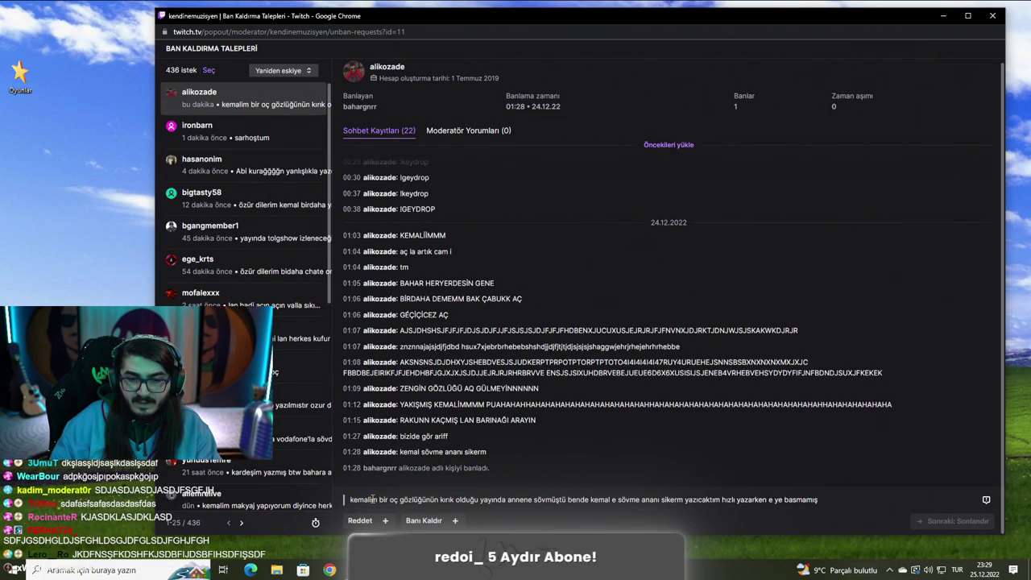
pyautogui.moveTo(379, 500); pyautogui.dragTo(805, 501)
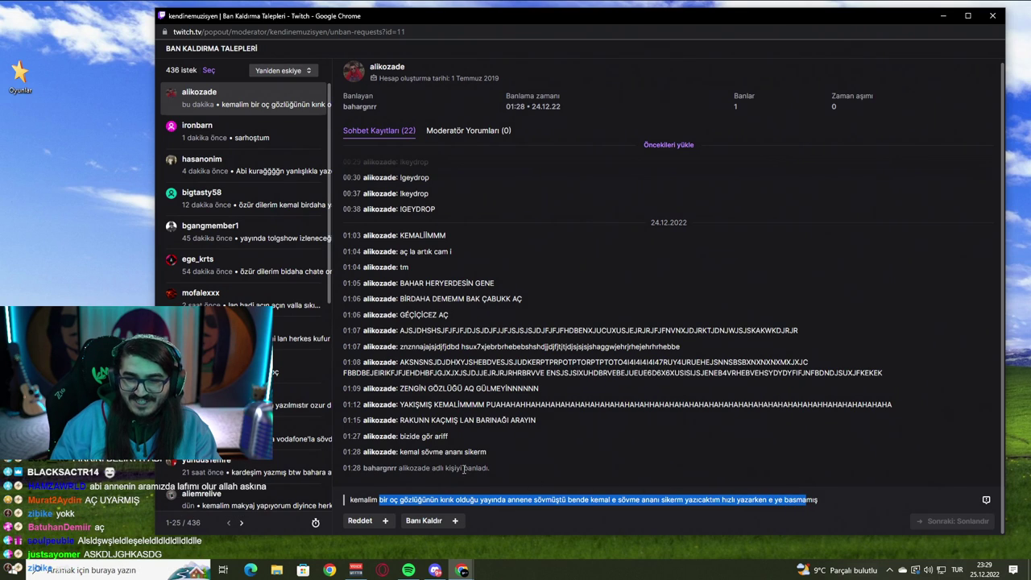
pyautogui.click(445, 453)
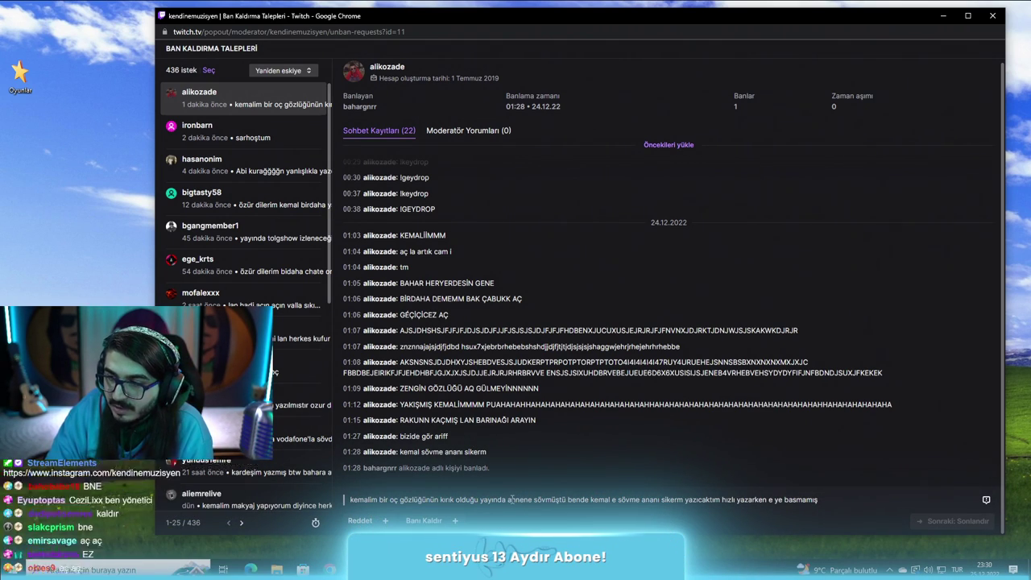
# Step: Approve lifting this requester's ban with the note "çok büyük uyarı ha" and send the decision
pyautogui.click(435, 522)
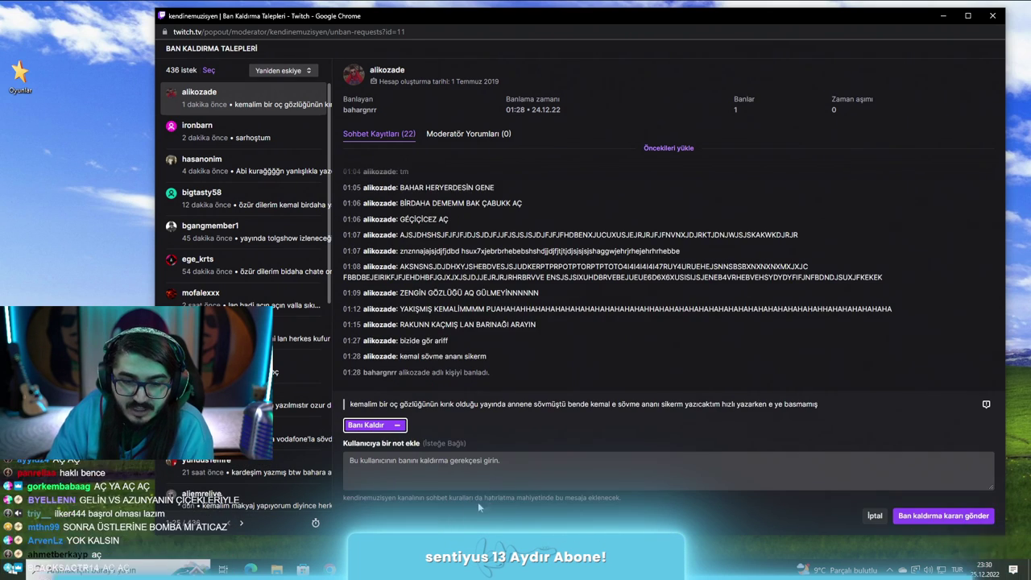
pyautogui.click(780, 477)
pyautogui.write('ç')
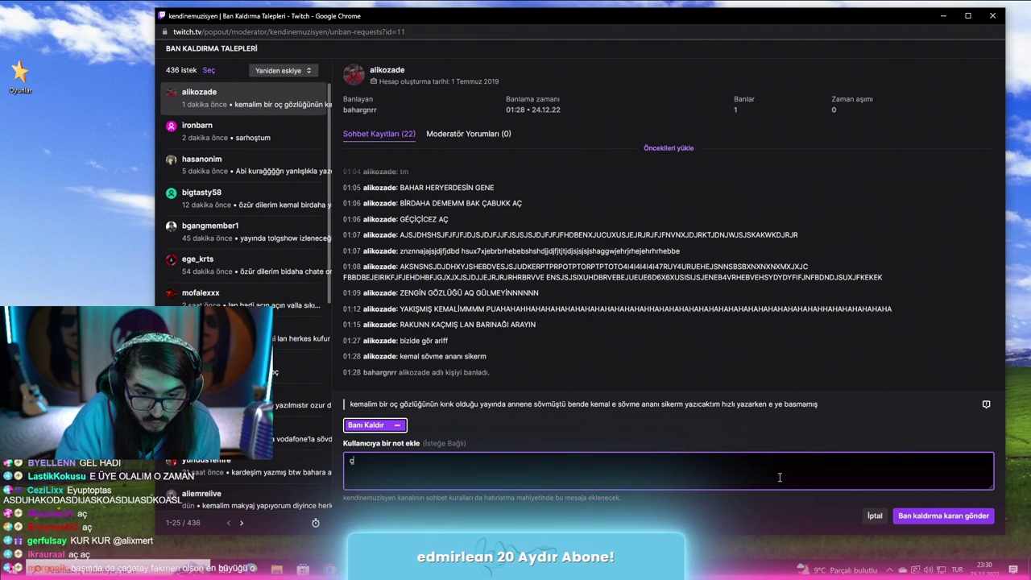
pyautogui.write('ok büyük uyarı ha')
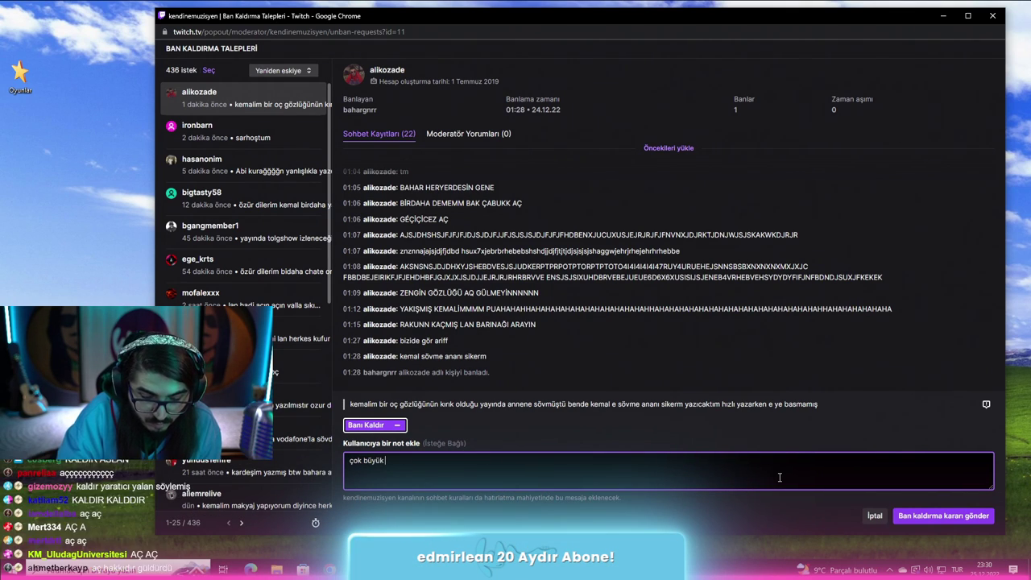
pyautogui.click(943, 516)
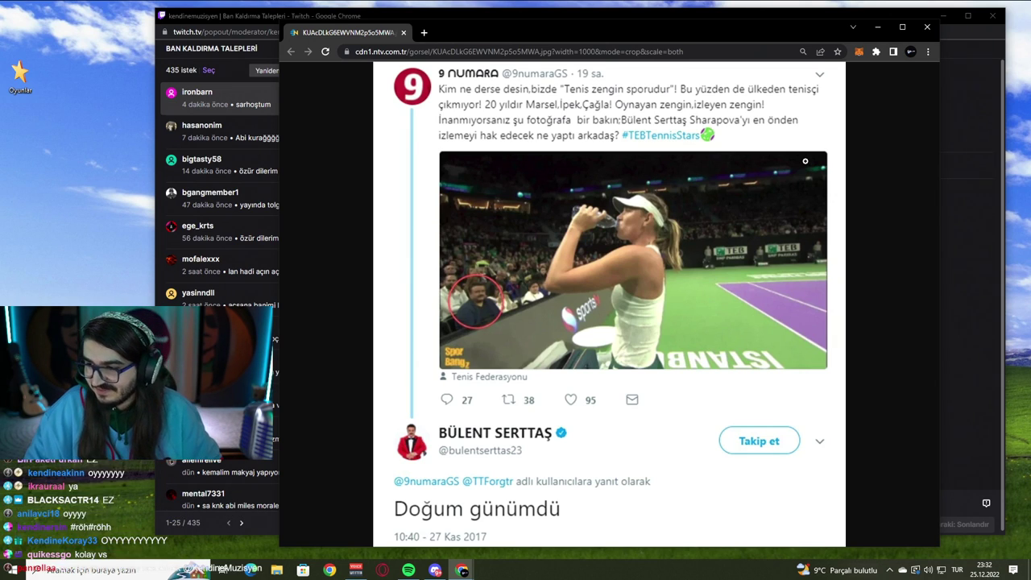
# Step: Close the tweet image, bring up the "kcp diss" clip to watch, and close it to return to the unban requests
pyautogui.click(928, 29)
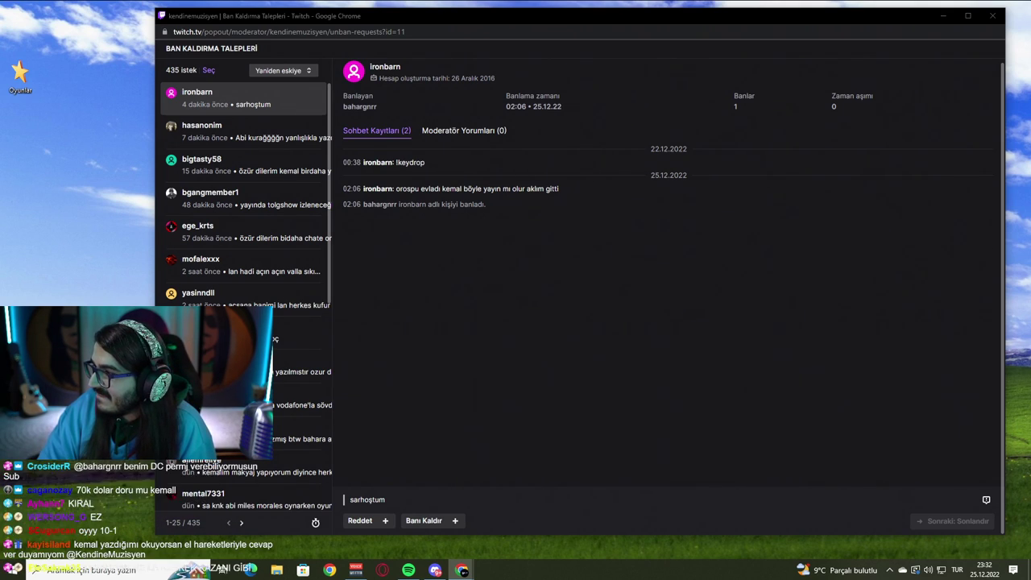
pyautogui.moveTo(1030, 74); pyautogui.dragTo(561, 2)
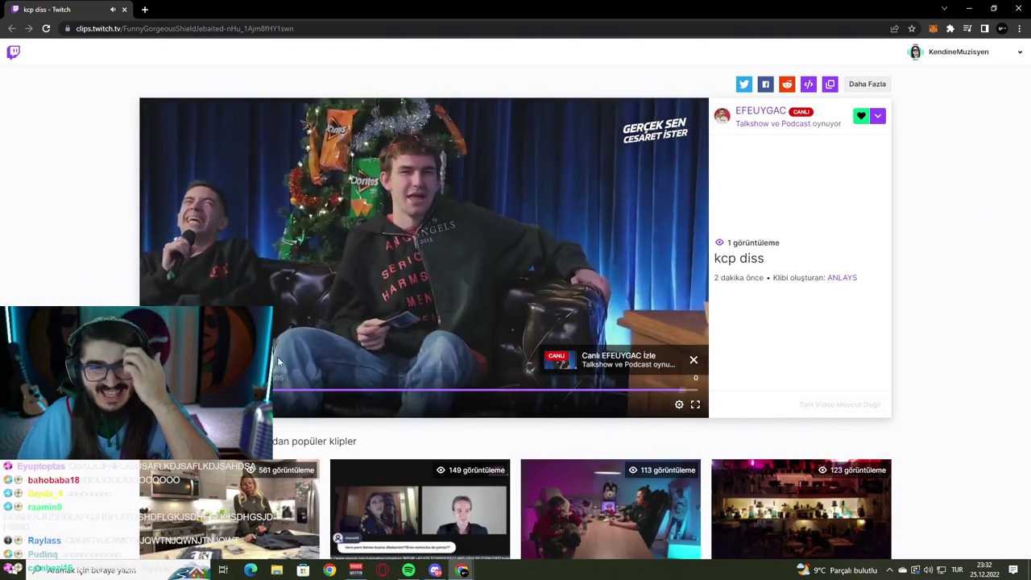
pyautogui.click(125, 10)
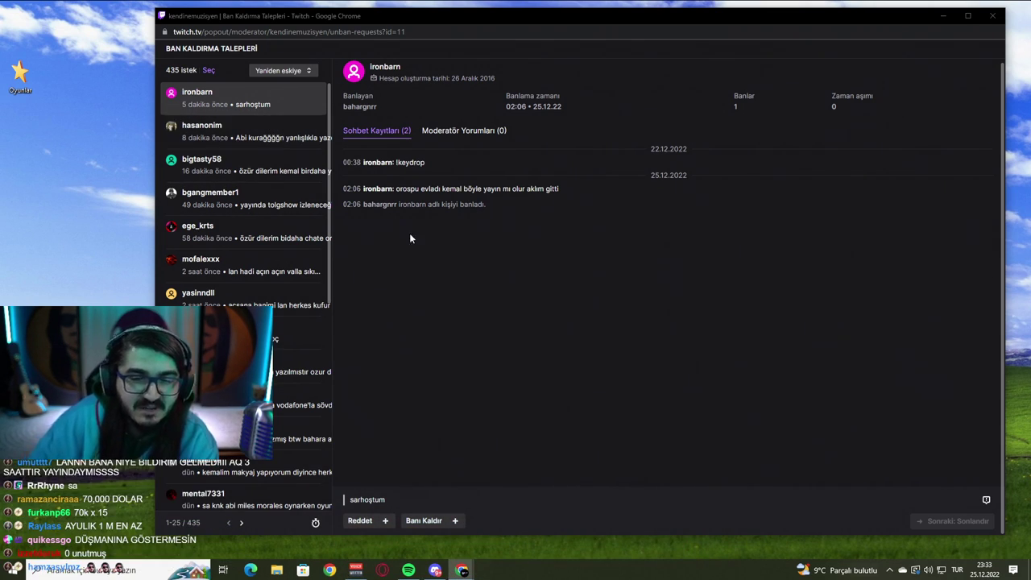
# Step: Examine the newest request's 02:06 ban entry, glance at the second request, and return to the newest one
pyautogui.doubleClick(431, 204)
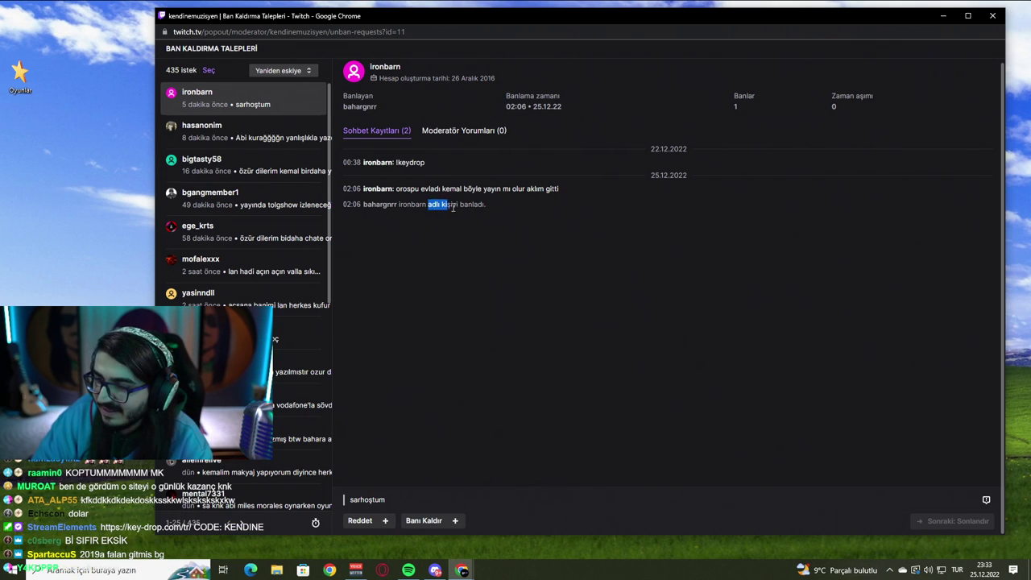
pyautogui.click(499, 224)
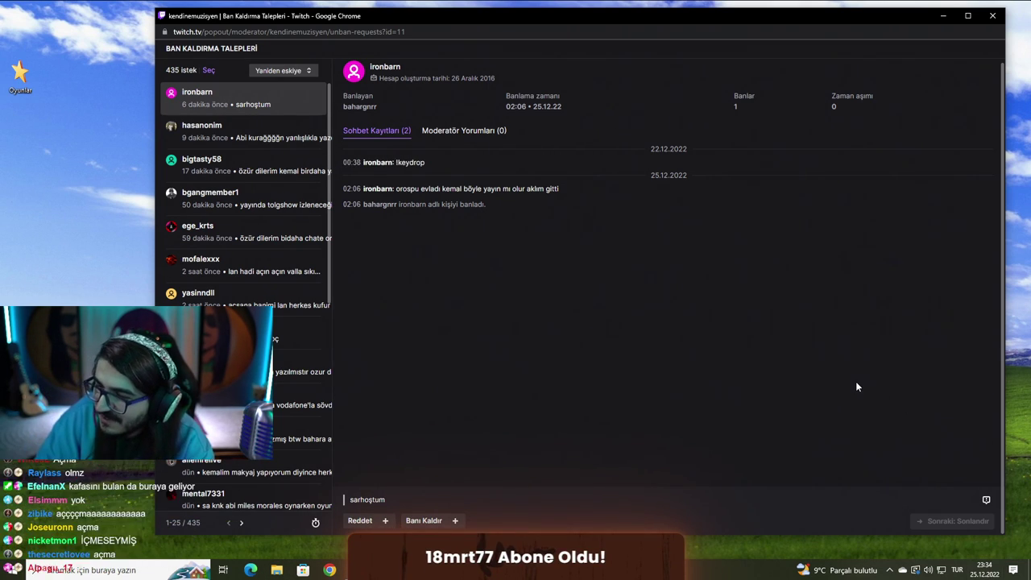
pyautogui.click(272, 140)
pyautogui.click(242, 98)
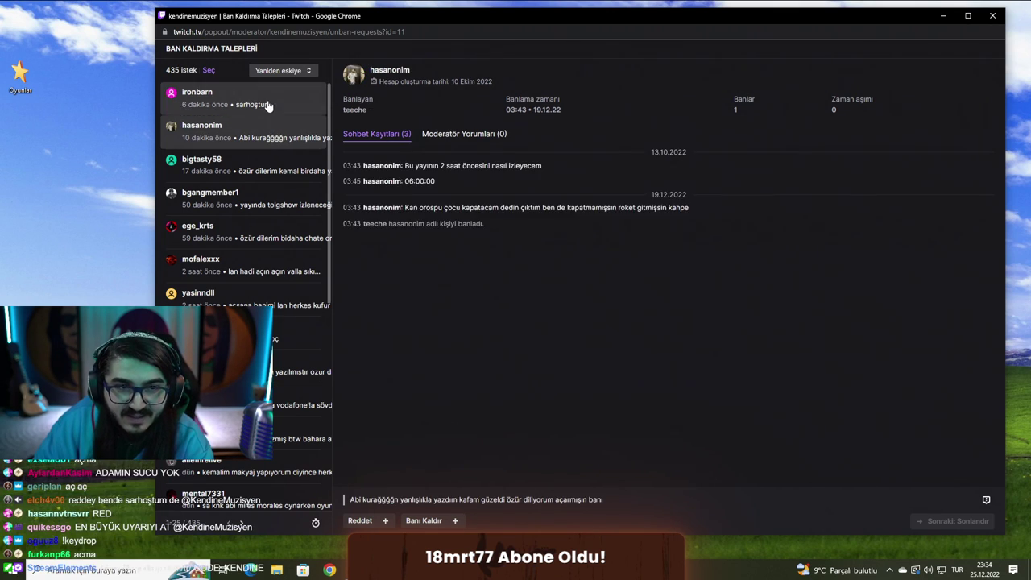
# Step: Check the current date and time on the system clock against the open request's ban date
pyautogui.click(993, 574)
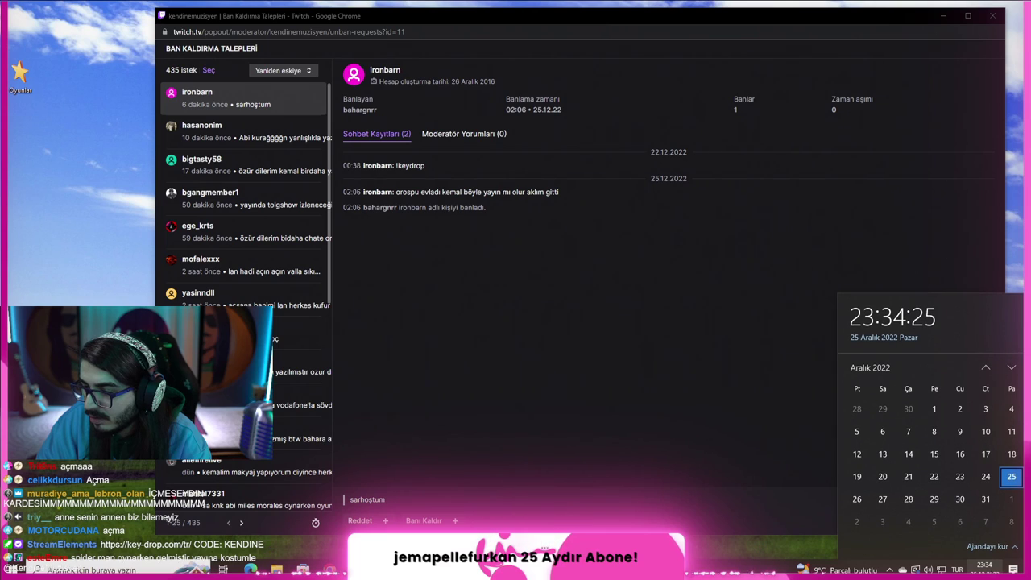
pyautogui.press('Escape')
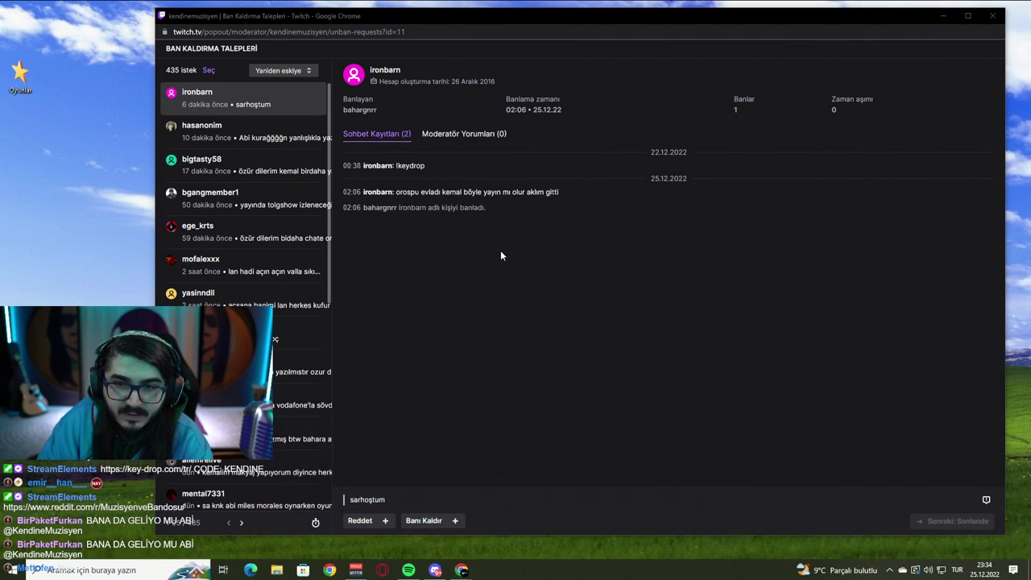
pyautogui.click(981, 565)
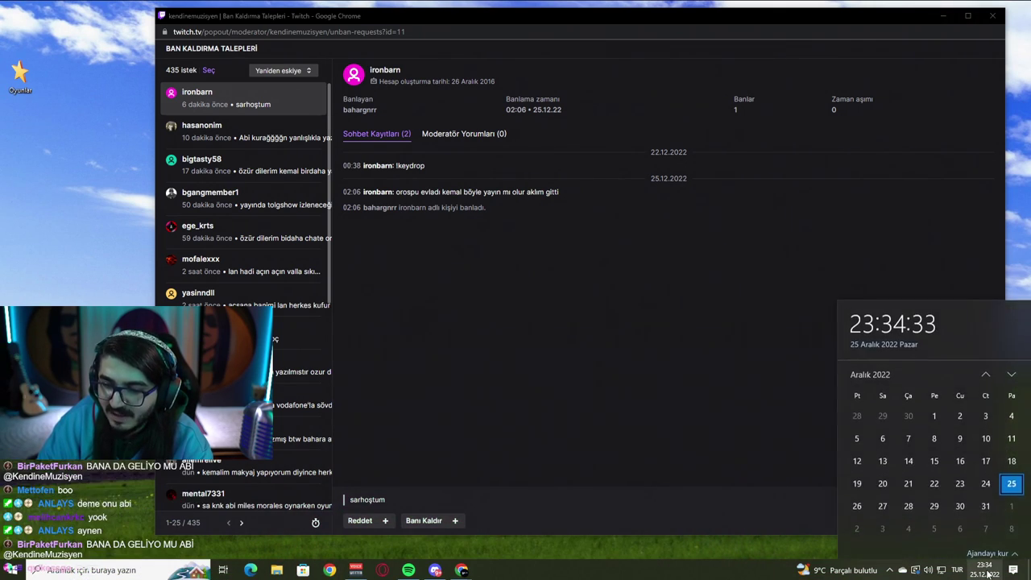
pyautogui.click(699, 306)
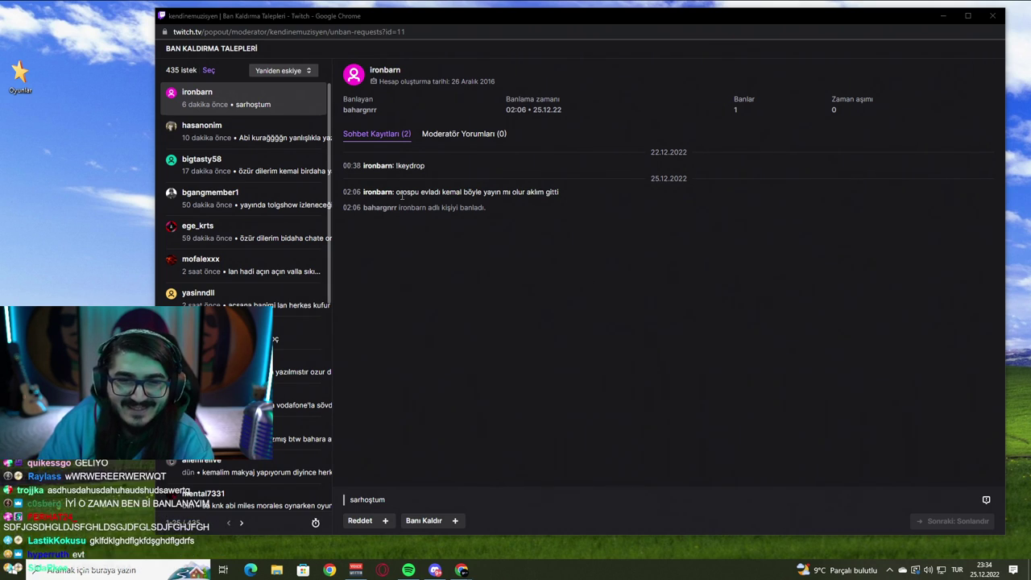
# Step: Open the second request and examine its 13.10.2022 and 19.12.2022 chat messages and its appeal text
pyautogui.click(240, 137)
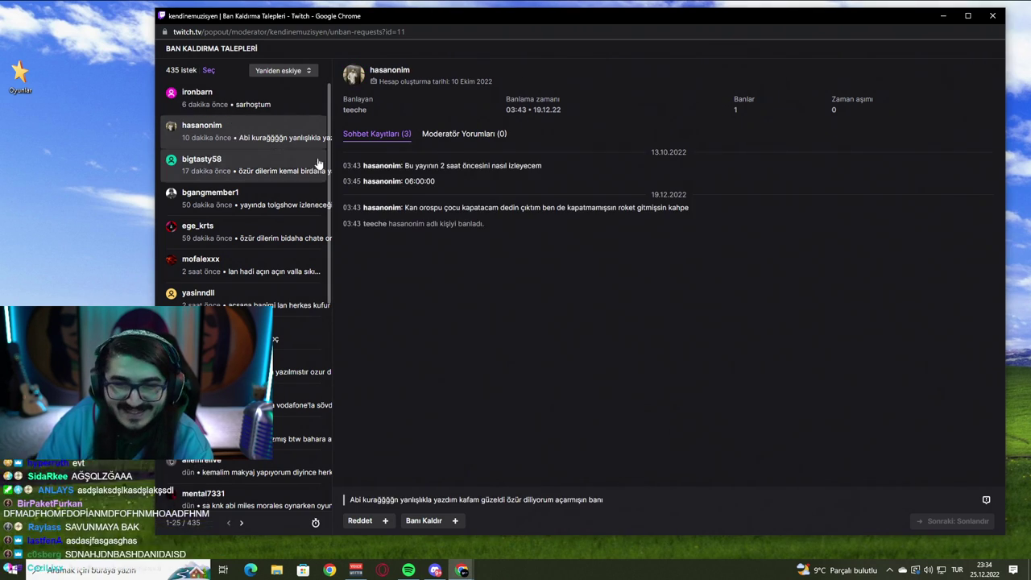
pyautogui.moveTo(414, 166); pyautogui.dragTo(530, 173)
pyautogui.moveTo(404, 182); pyautogui.dragTo(434, 182)
pyautogui.click(435, 185)
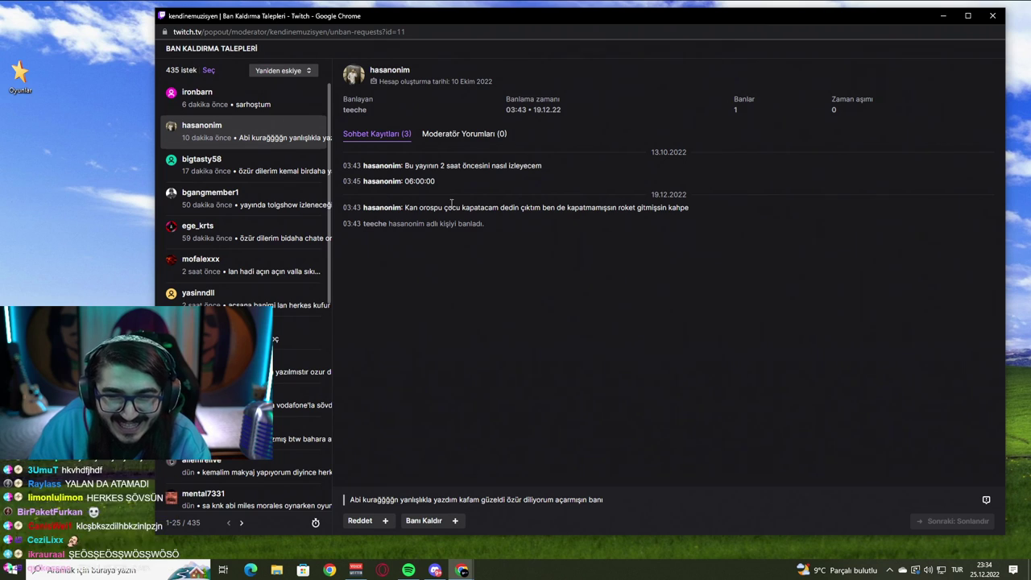
pyautogui.moveTo(431, 211); pyautogui.dragTo(662, 212)
pyautogui.click(638, 236)
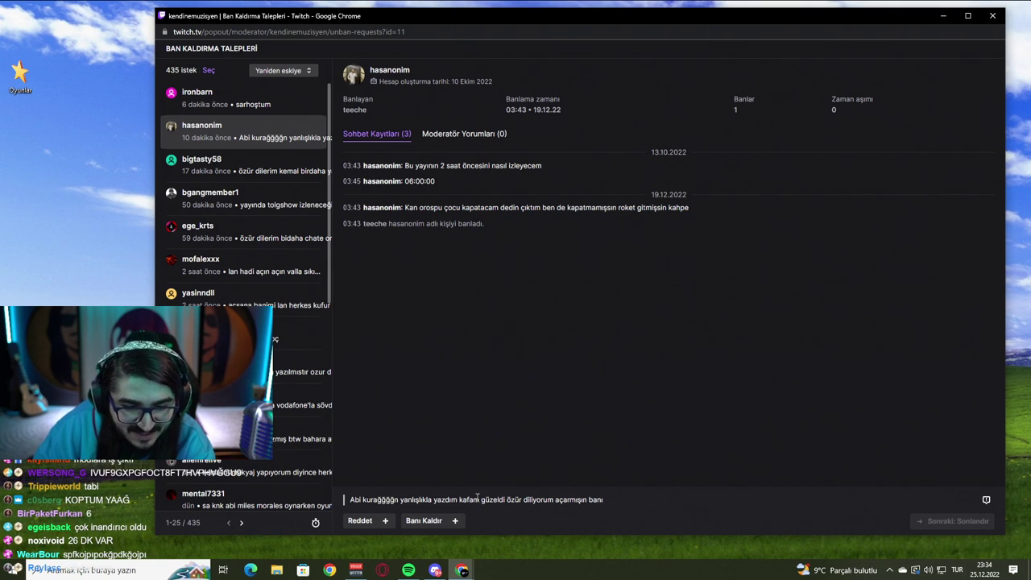
pyautogui.moveTo(377, 499); pyautogui.dragTo(489, 501)
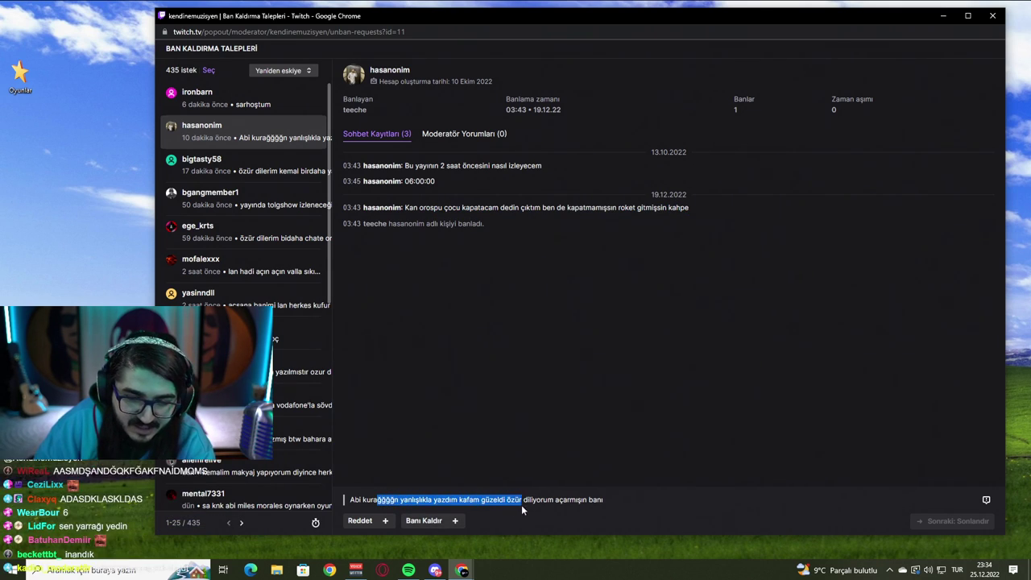
pyautogui.moveTo(560, 503); pyautogui.dragTo(580, 501)
pyautogui.click(530, 431)
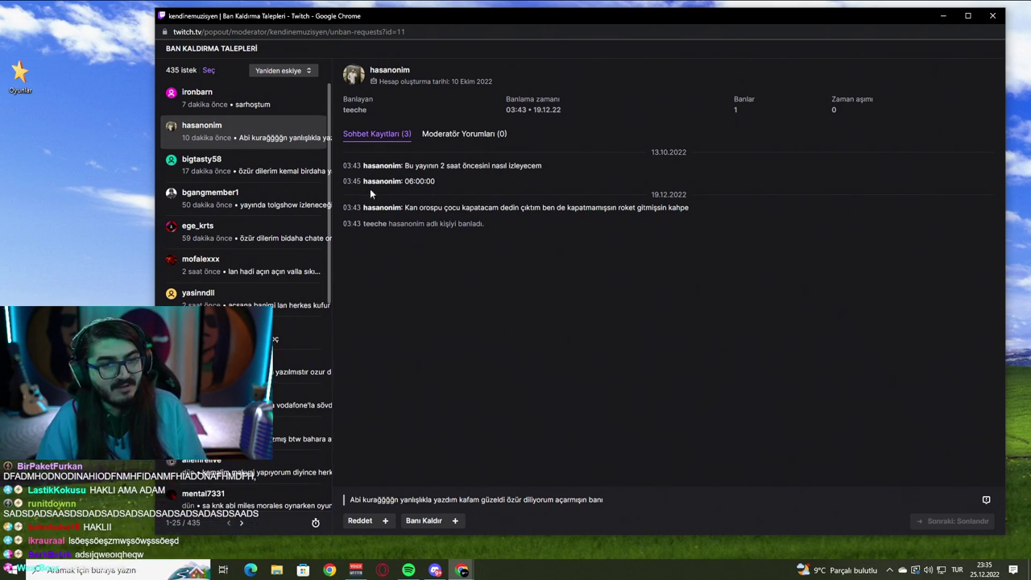
# Step: Open the fourth request, approve lifting its ban with the note "bak gözler üstünde haaa", and send the decision
pyautogui.click(297, 198)
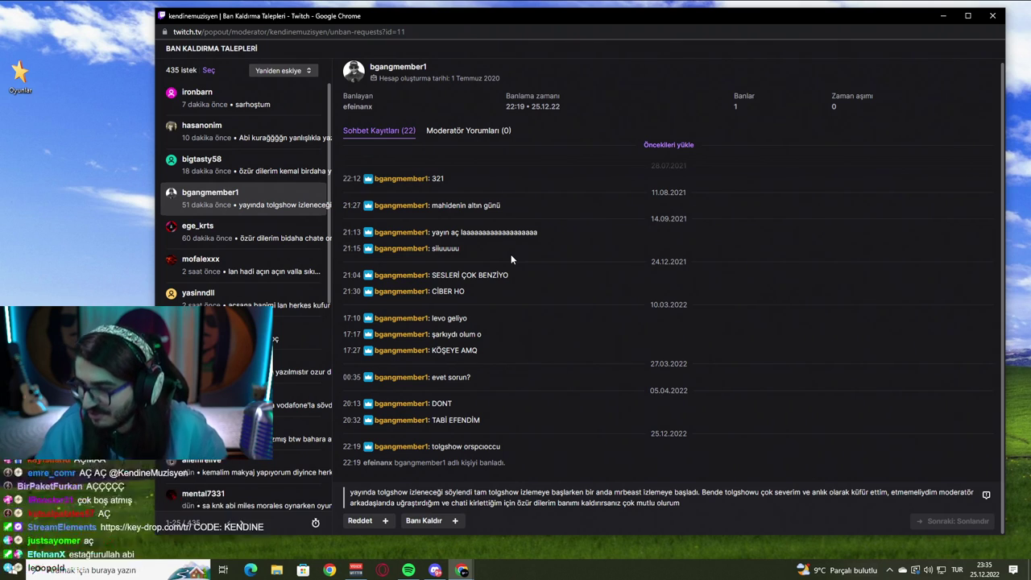
pyautogui.click(435, 520)
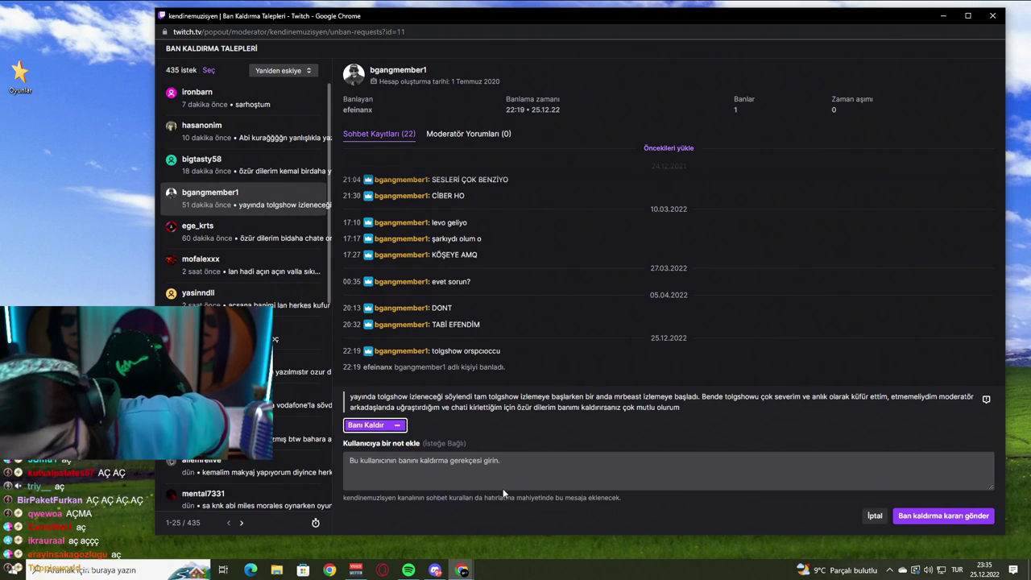
pyautogui.click(759, 473)
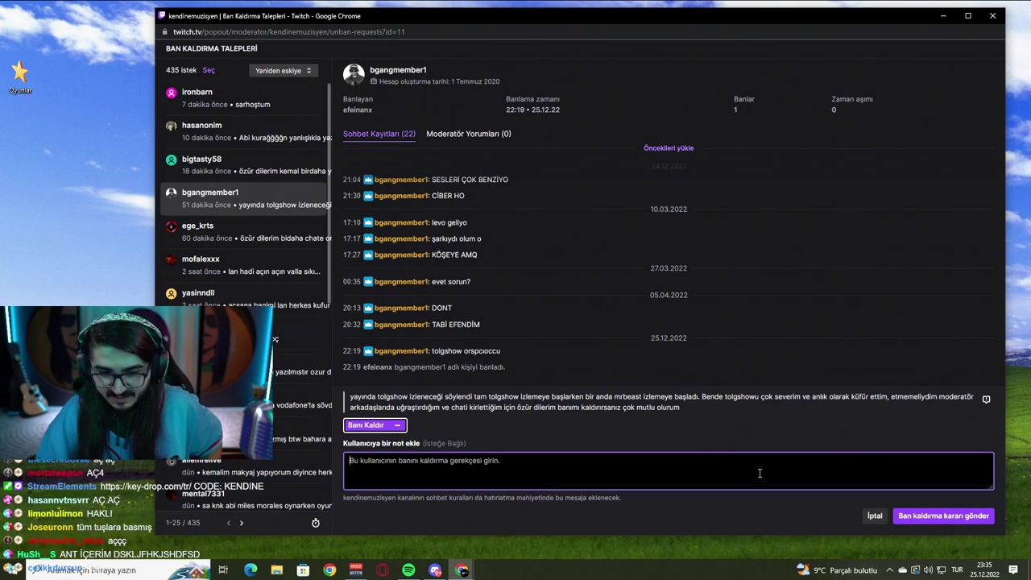
pyautogui.write('bak göz')
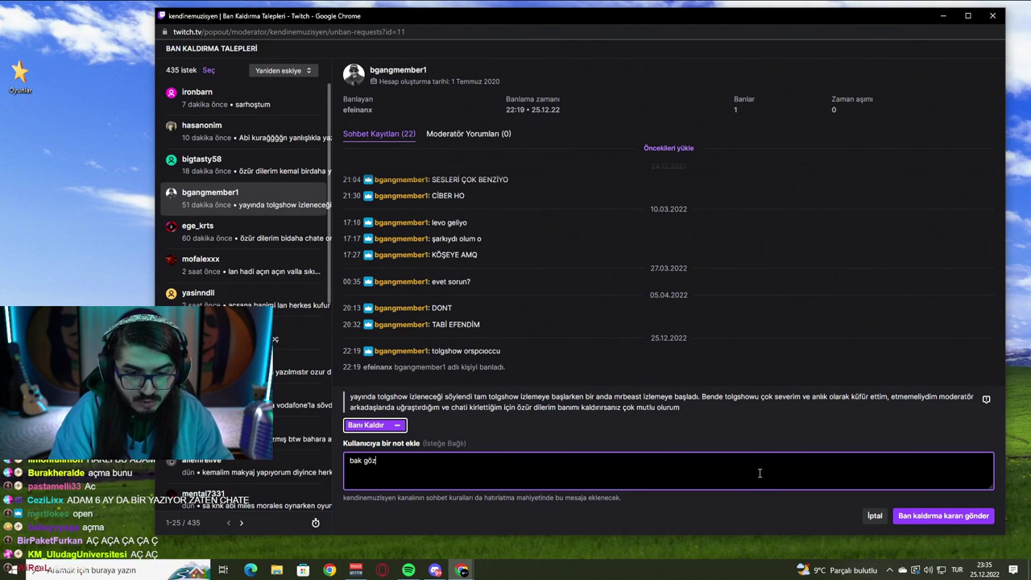
pyautogui.write('ler üstünde ')
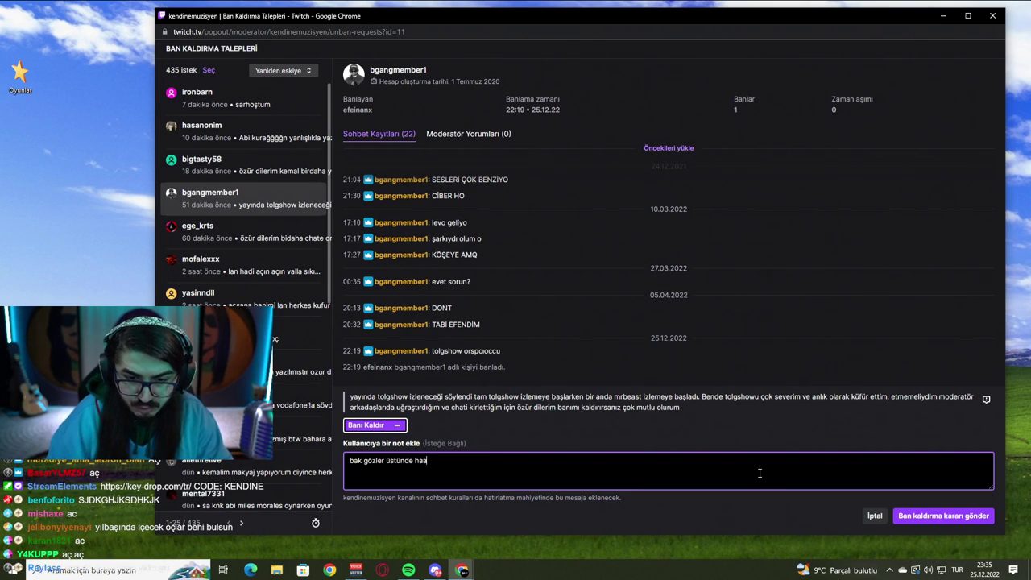
pyautogui.write('haaa')
pyautogui.click(943, 516)
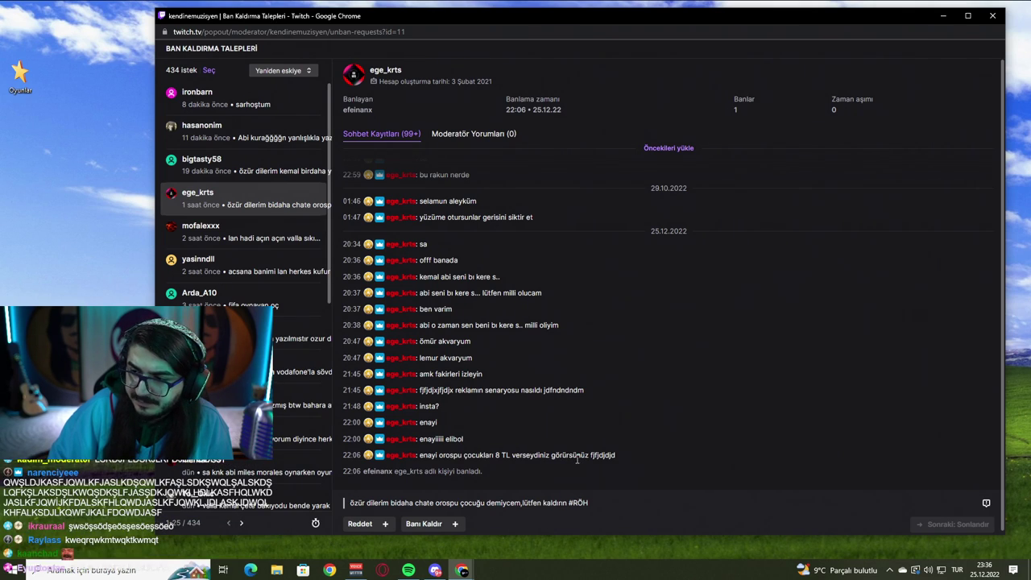
# Step: Examine the open request's 22:06 chat message and check the latest viewer reactions in the stream chat window
pyautogui.scroll(-1, 577, 460)
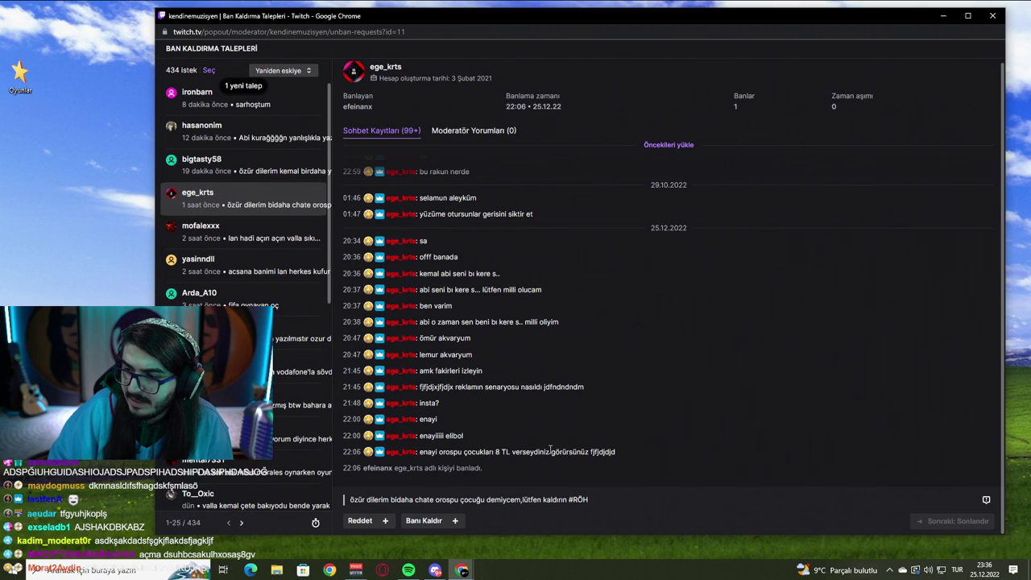
pyautogui.doubleClick(450, 452)
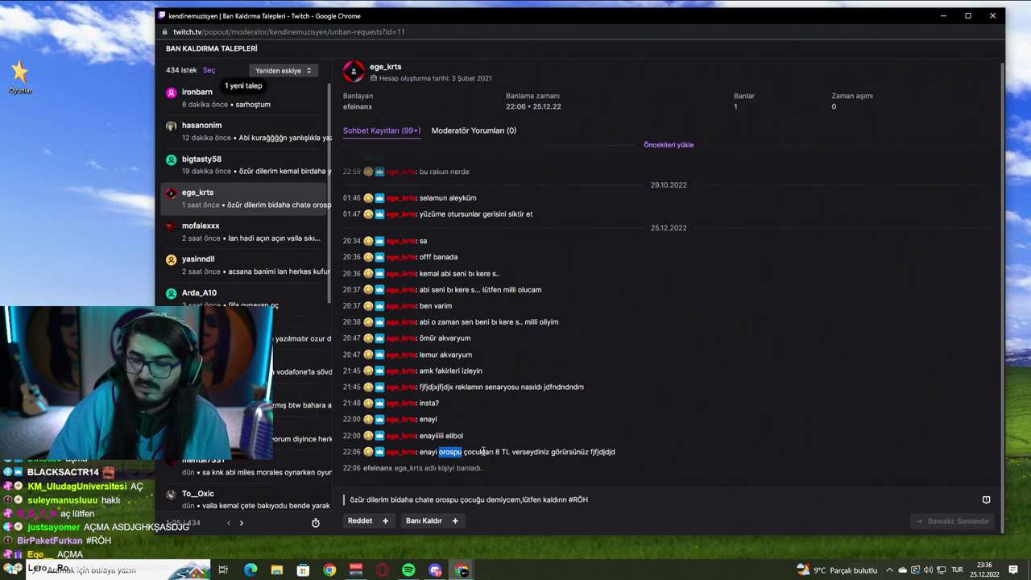
pyautogui.click(480, 454)
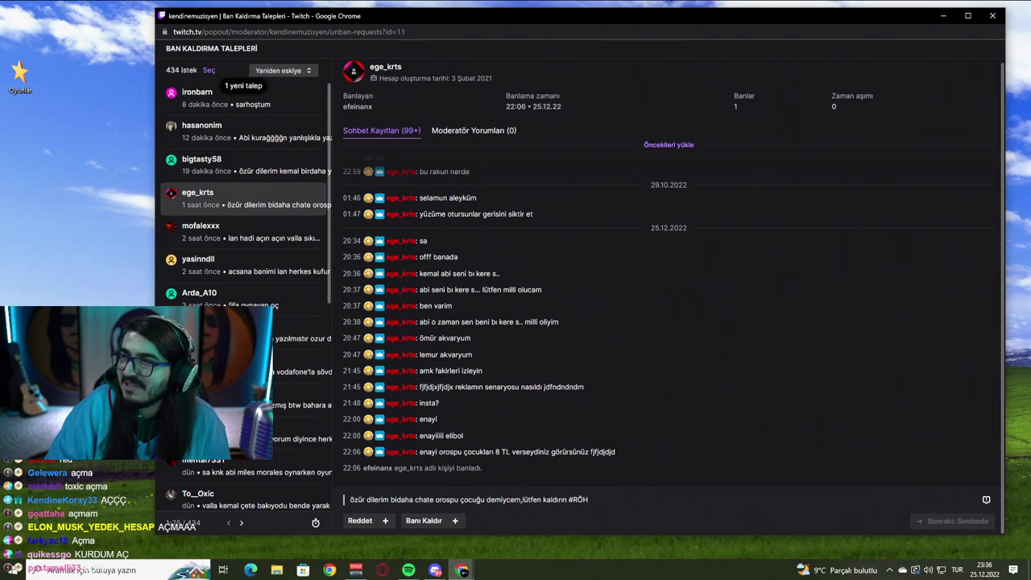
pyautogui.hotkey('alt', 'Tab')
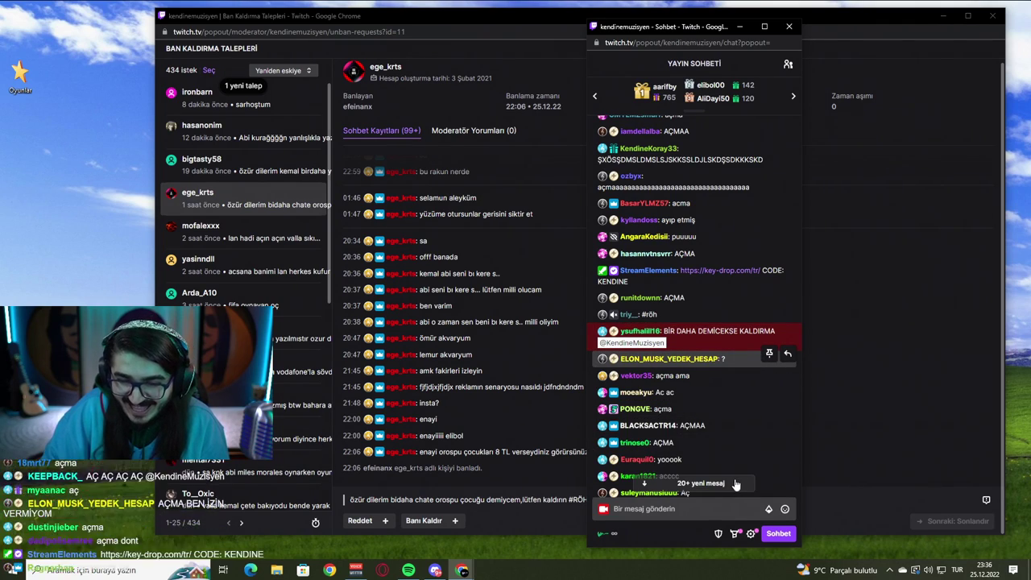
pyautogui.click(697, 483)
pyautogui.hotkey('alt', 'Tab')
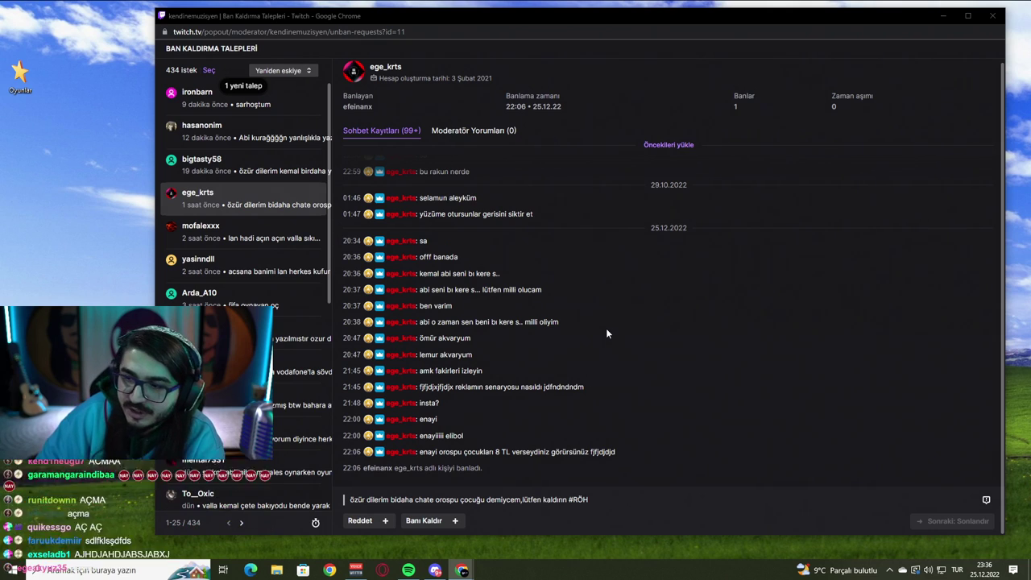
# Step: Open the next request down the list and examine its appeal text and 23:56 chat message
pyautogui.click(295, 240)
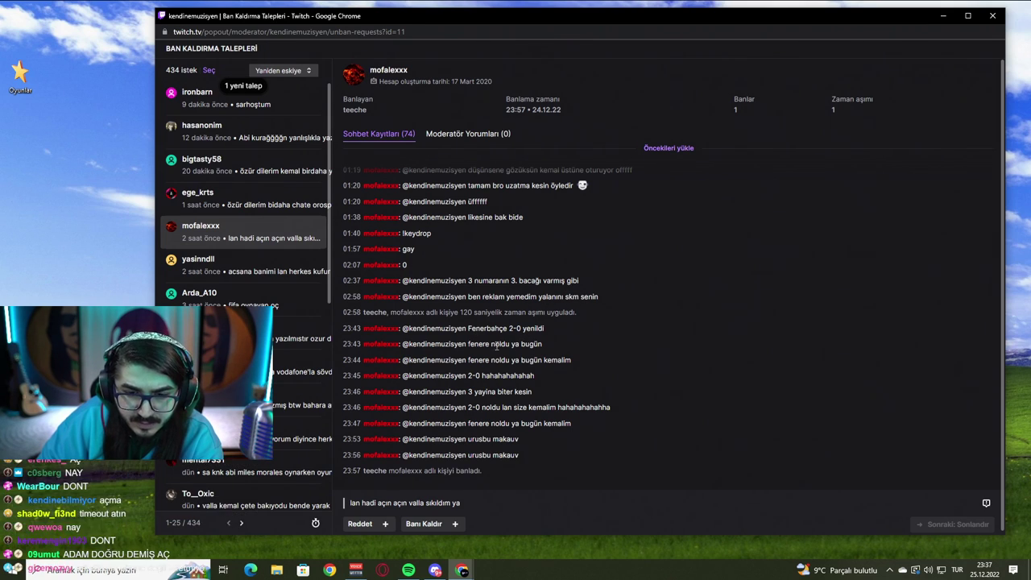
pyautogui.moveTo(394, 503); pyautogui.dragTo(461, 503)
pyautogui.click(500, 457)
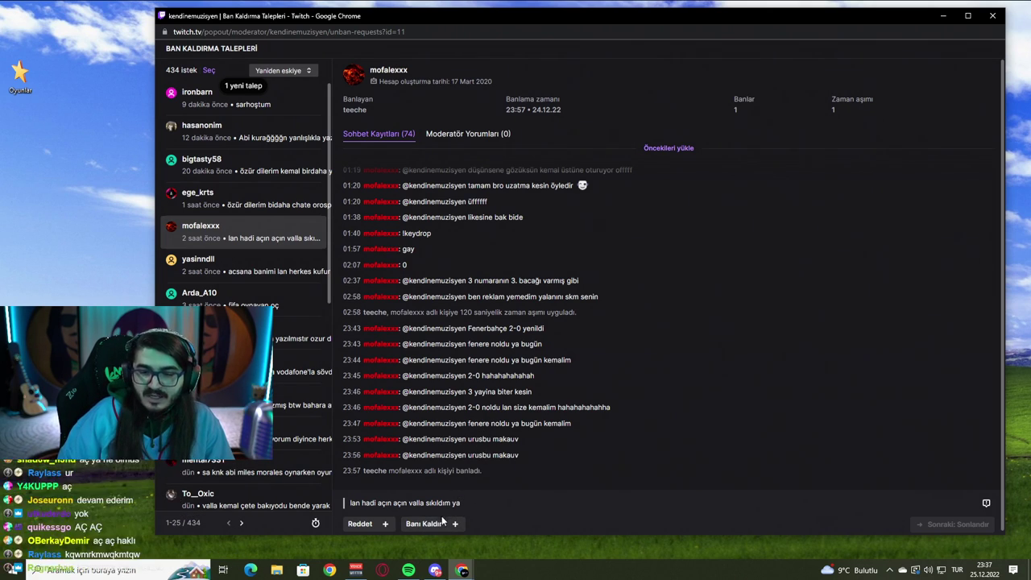
pyautogui.moveTo(478, 456); pyautogui.dragTo(518, 456)
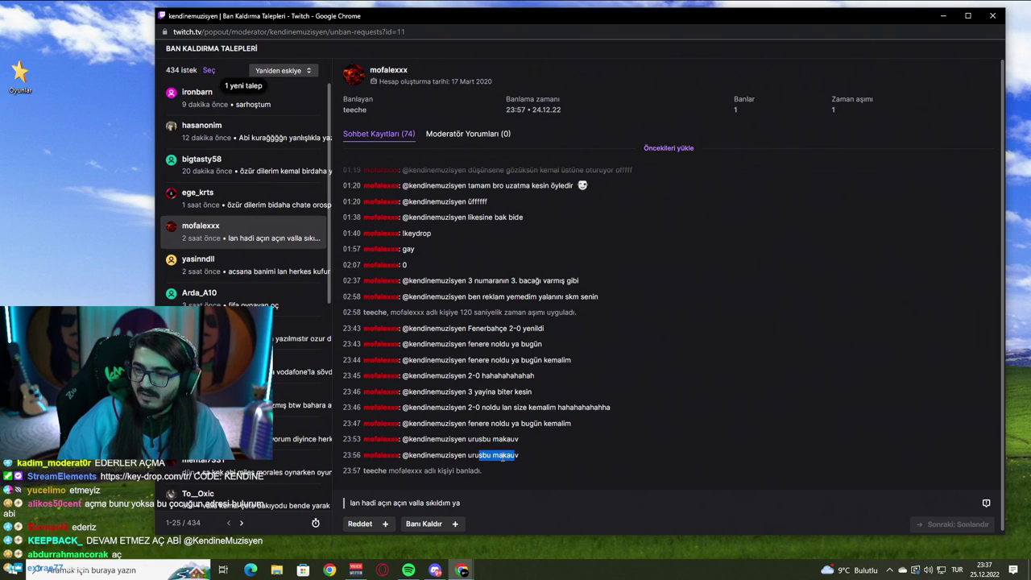
pyautogui.click(502, 457)
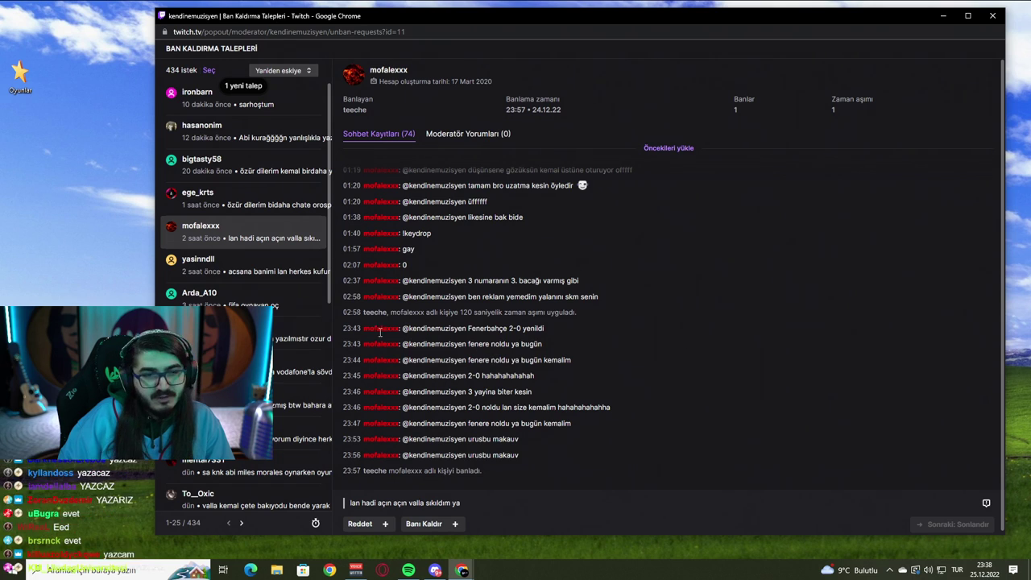
# Step: Read the log of the request banned on 16.10.22, and examine the following request's appeal text and 22:51 chat message
pyautogui.click(205, 272)
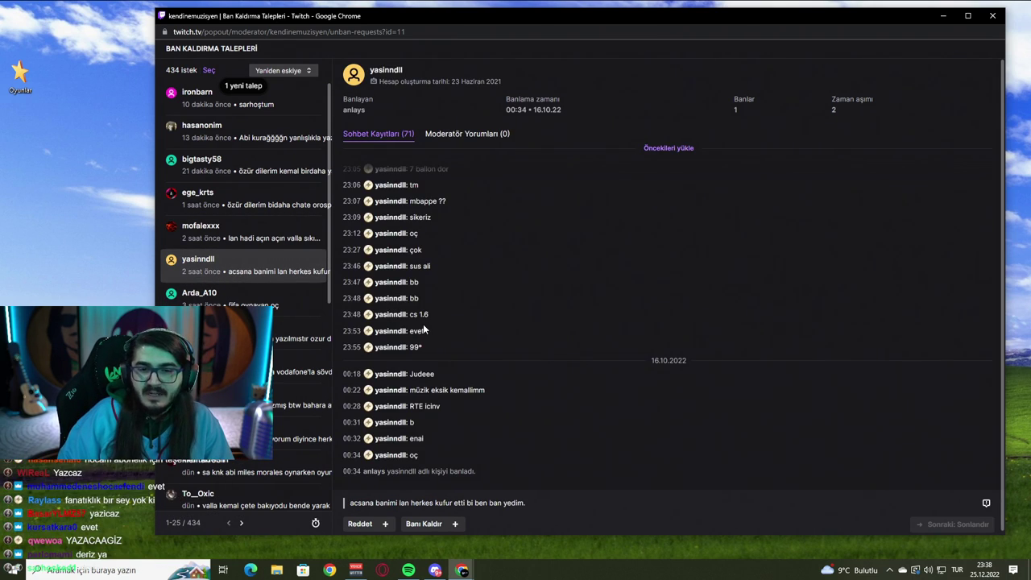
pyautogui.scroll(-1, 447, 359)
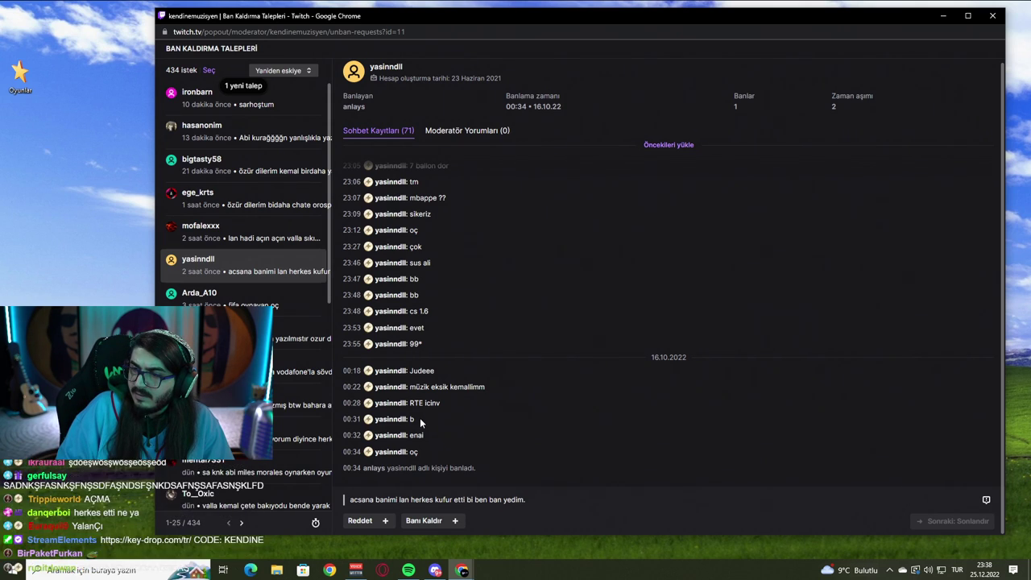
pyautogui.click(266, 294)
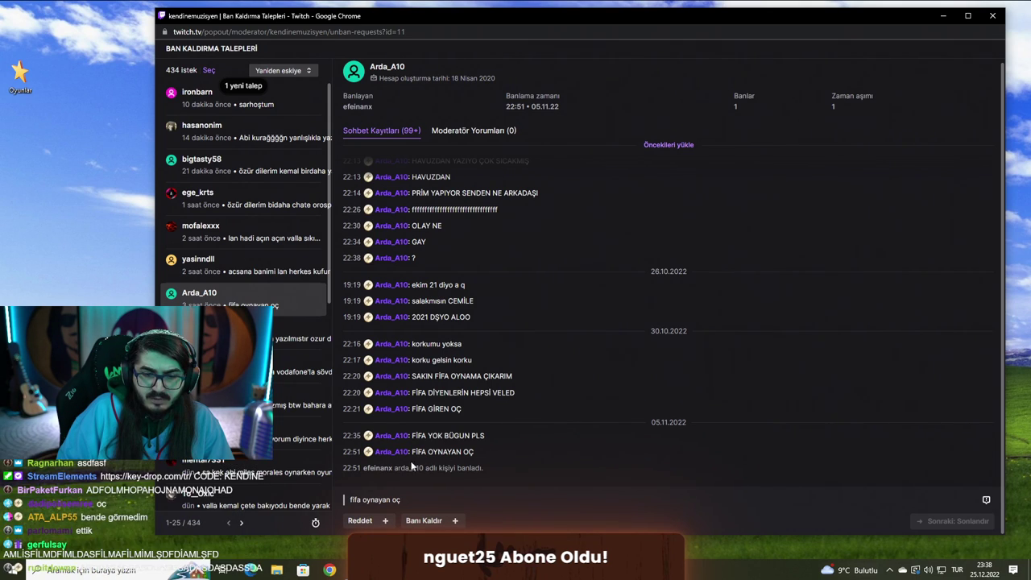
pyautogui.moveTo(362, 499); pyautogui.dragTo(392, 500)
pyautogui.click(466, 494)
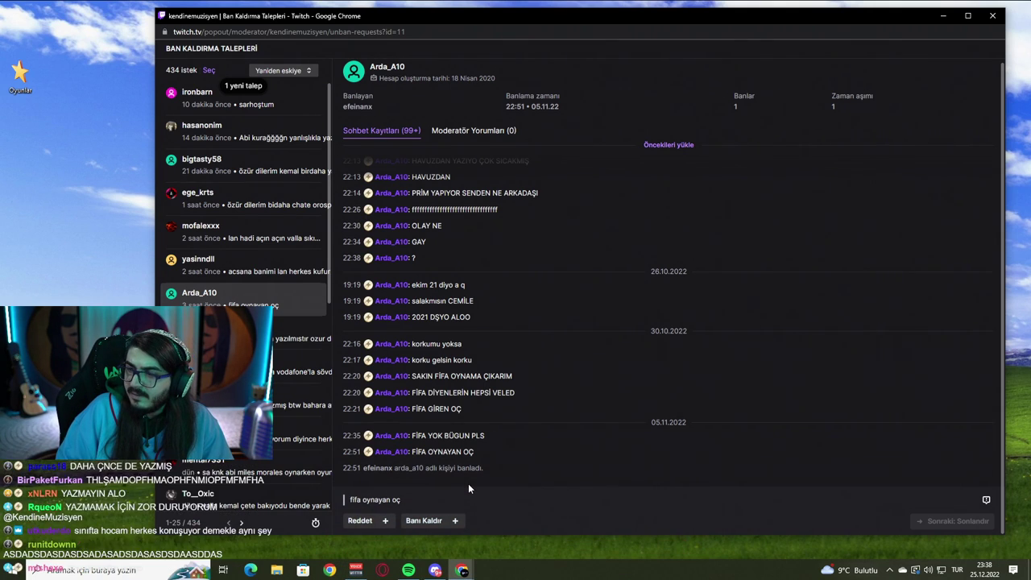
pyautogui.moveTo(475, 452); pyautogui.dragTo(454, 452)
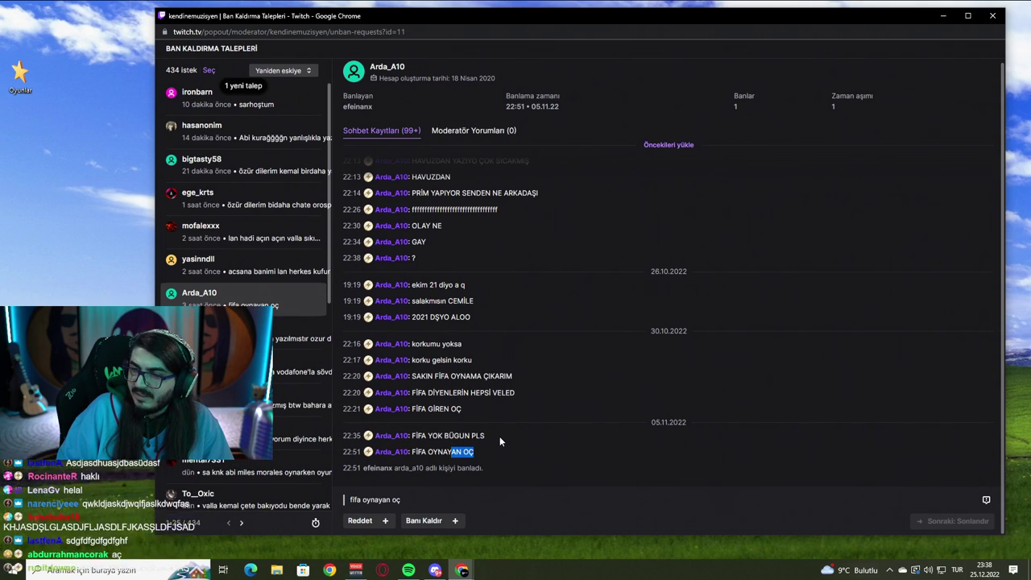
# Step: Read the chat logs and appeals of the next three requests, banned on 10.03.22, 13.03.22 and at 04:48 on 24.12.22
pyautogui.click(500, 438)
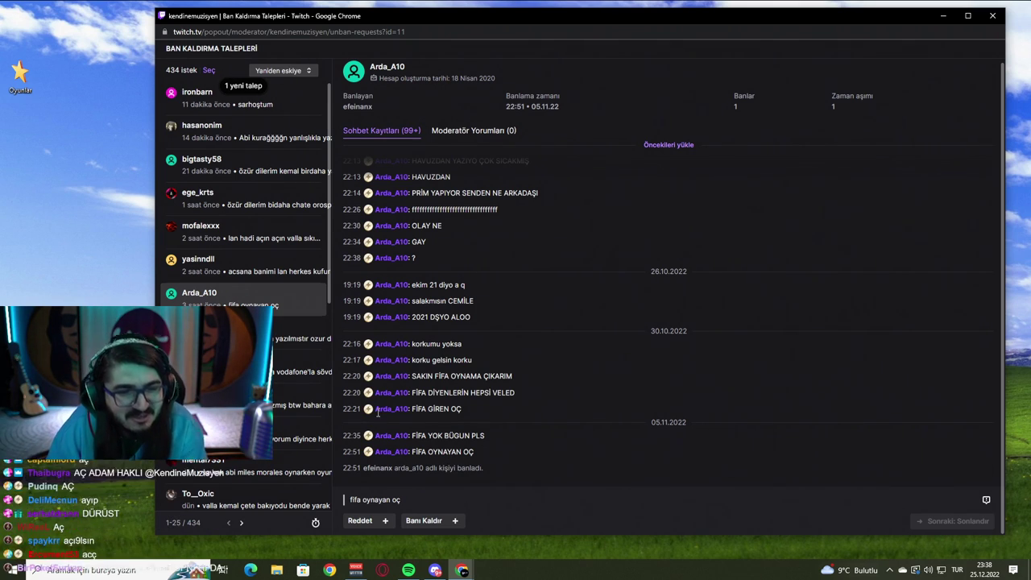
pyautogui.click(258, 342)
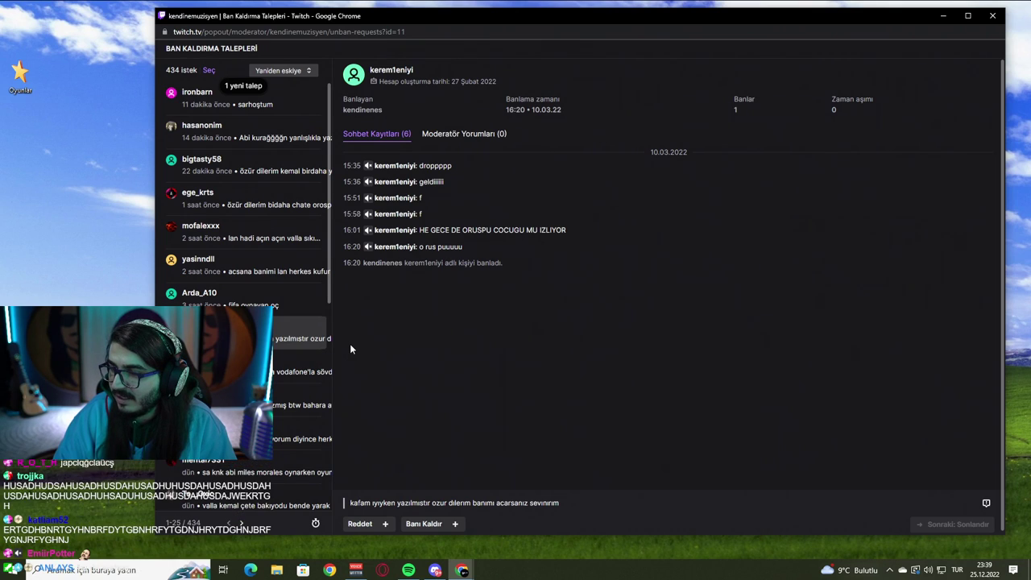
pyautogui.click(242, 373)
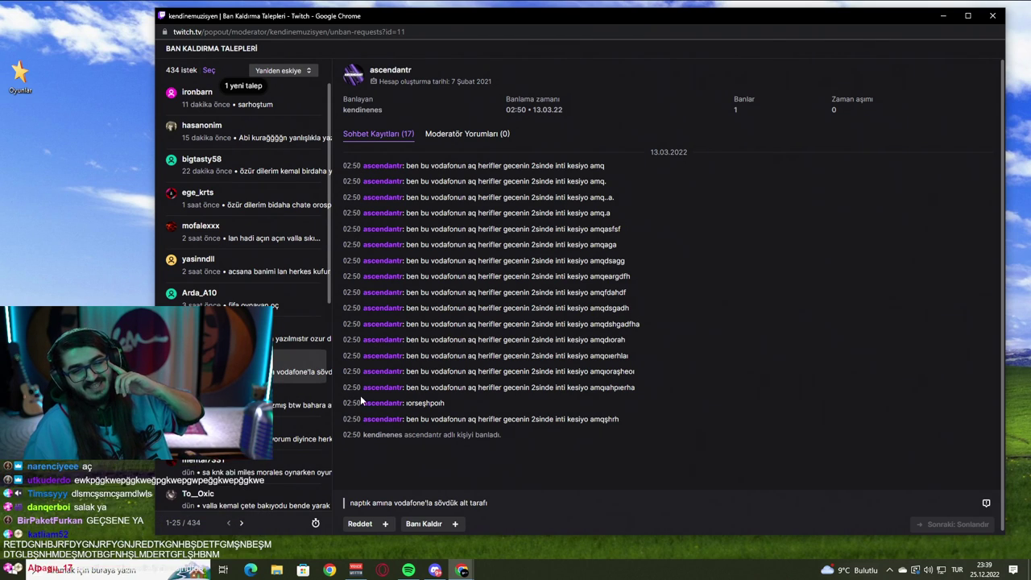
pyautogui.moveTo(364, 501); pyautogui.dragTo(472, 502)
pyautogui.click(471, 502)
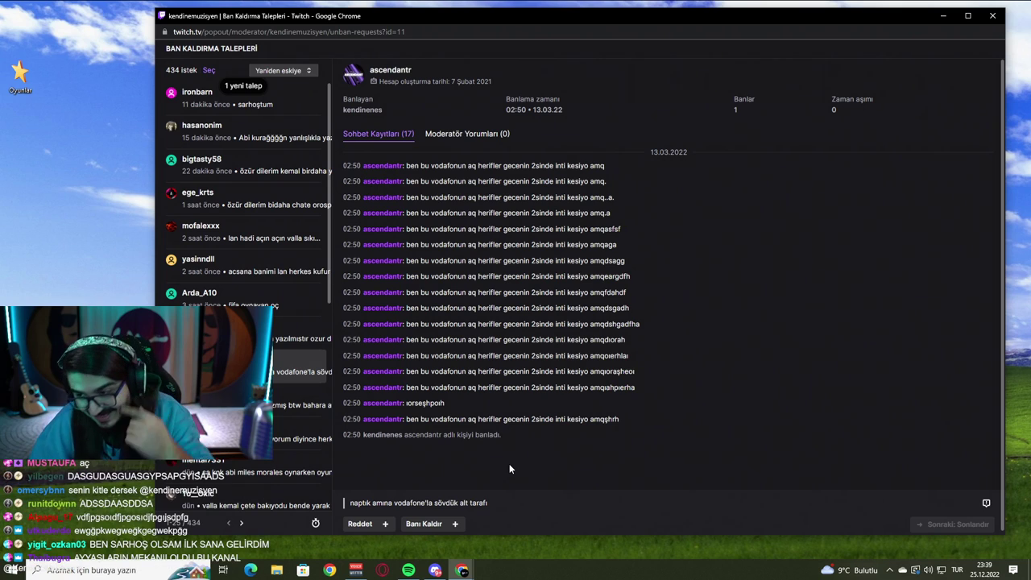
pyautogui.click(299, 405)
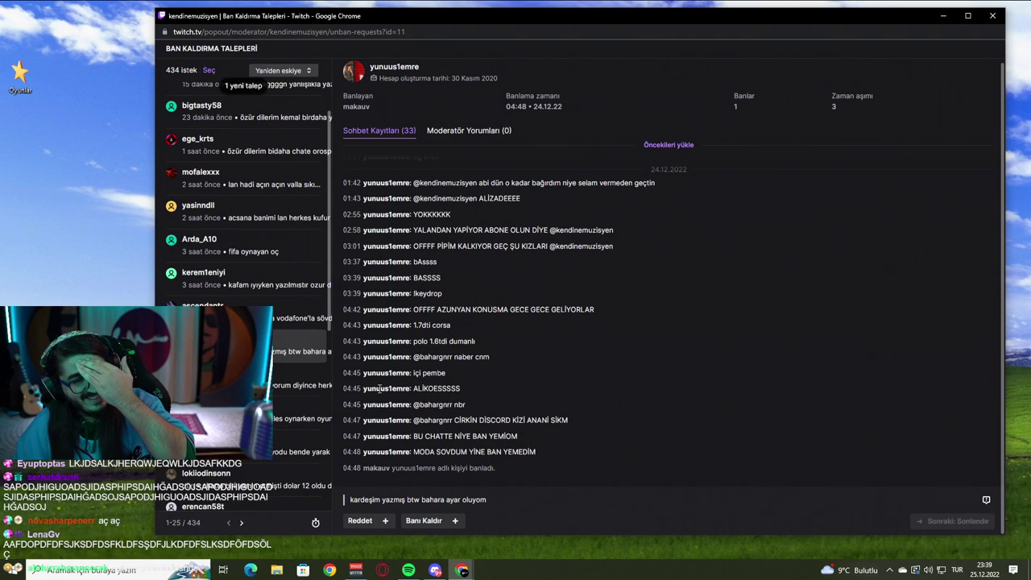
# Step: Open the request banned at 00:32 on 25.12.22, view the YouTube Shorts video linked in its appeal, and close the video window
pyautogui.click(286, 388)
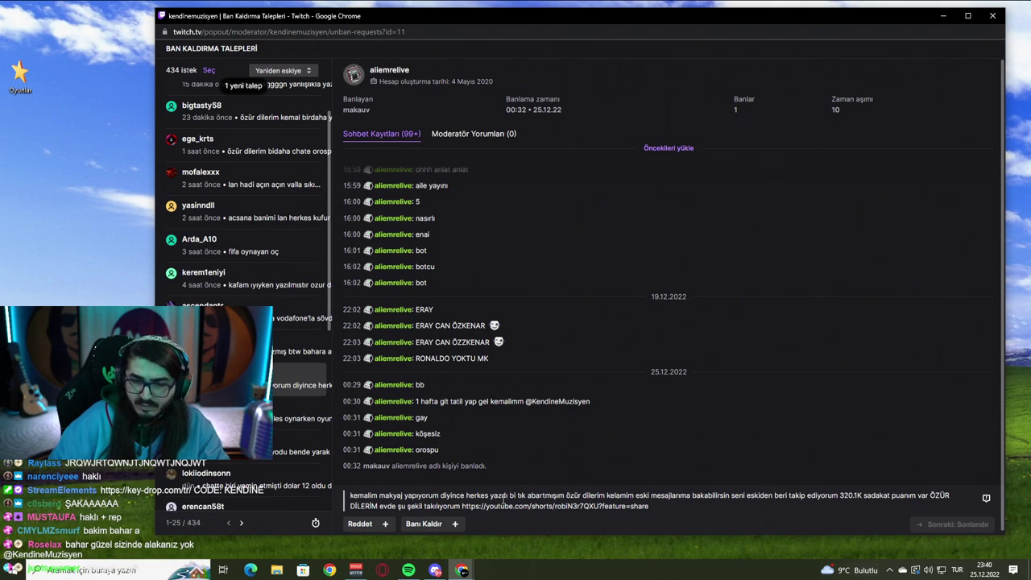
pyautogui.moveTo(463, 506); pyautogui.dragTo(652, 513)
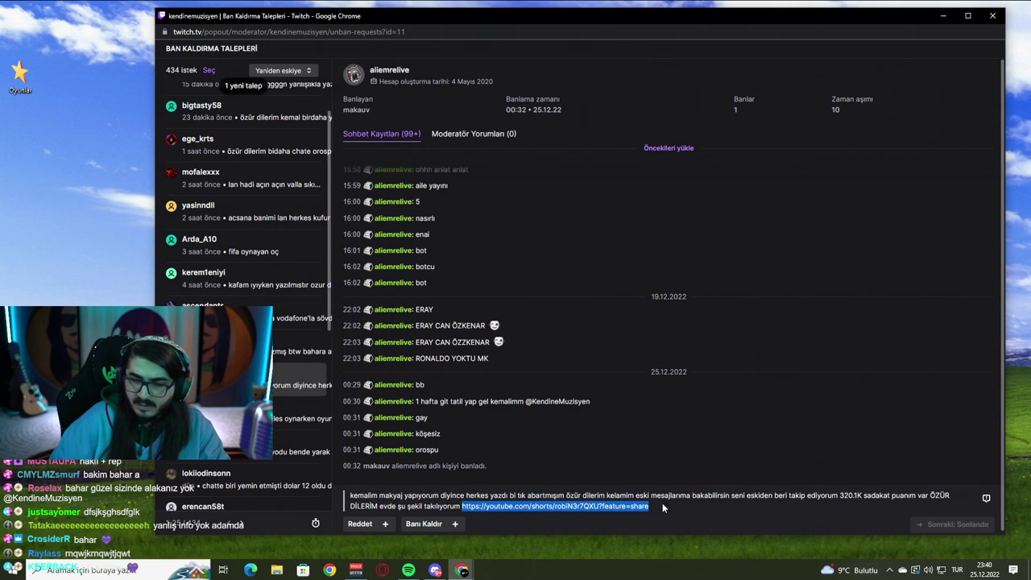
pyautogui.hotkey('alt', 'Tab')
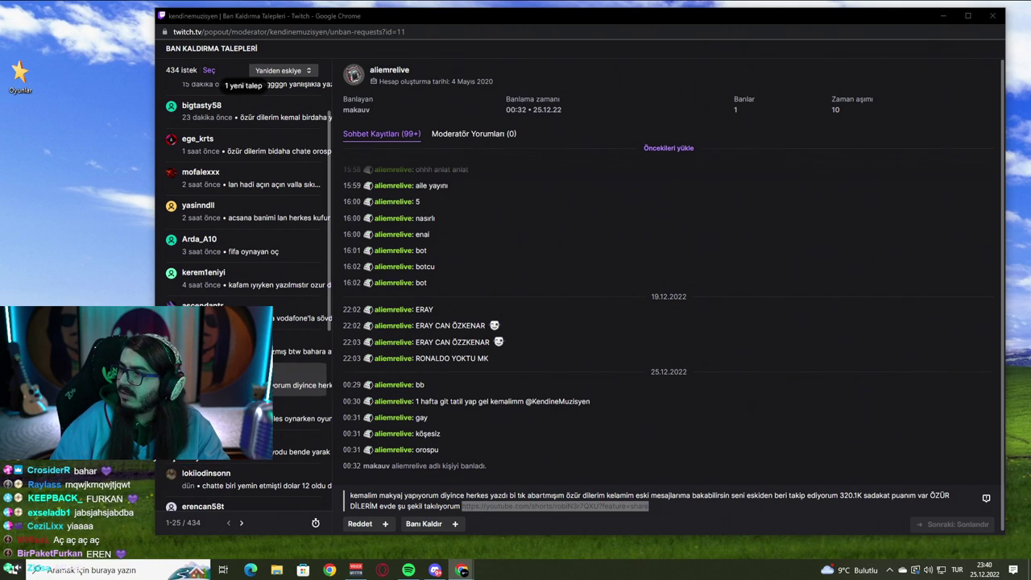
pyautogui.moveTo(1030, 39); pyautogui.dragTo(704, 35)
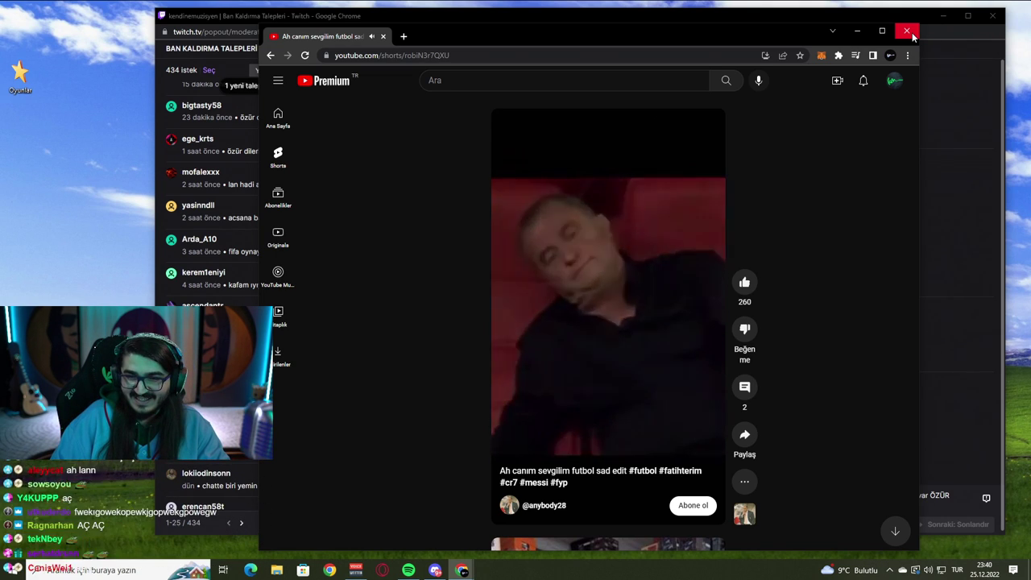
pyautogui.click(913, 35)
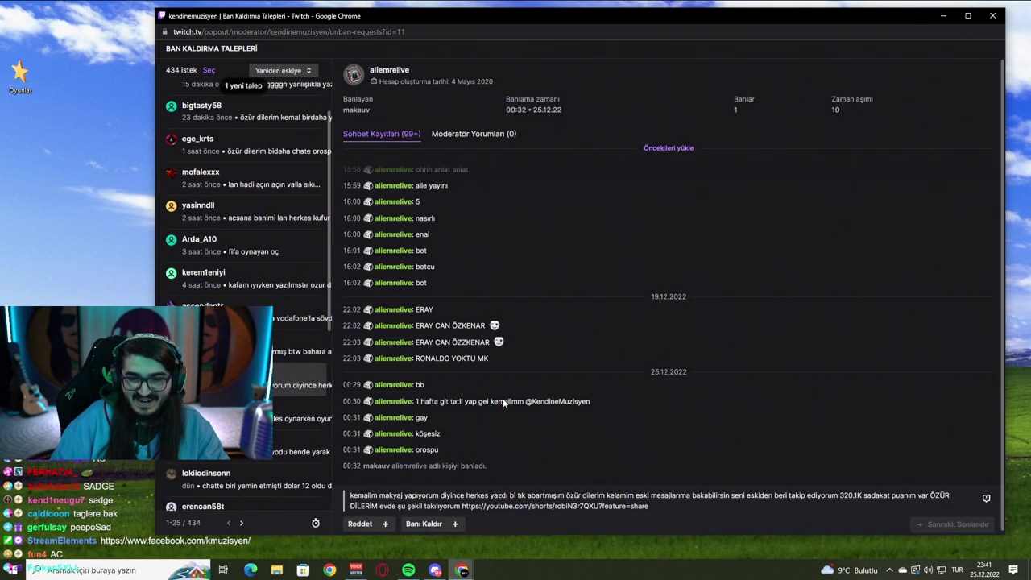
# Step: Approve lifting the ban for the request whose appeal links the video, and send the decision
pyautogui.click(420, 524)
pyautogui.click(939, 517)
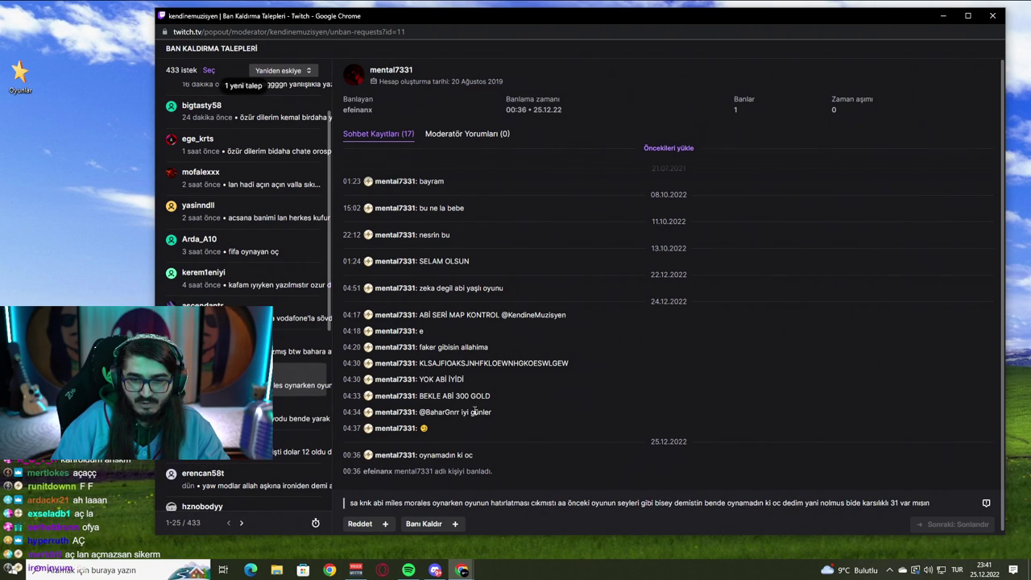
# Step: Examine the newly opened request's 00:36 message, and read the log and appeal of the request banned at 01:39 on 24.12.22
pyautogui.moveTo(436, 456); pyautogui.dragTo(475, 459)
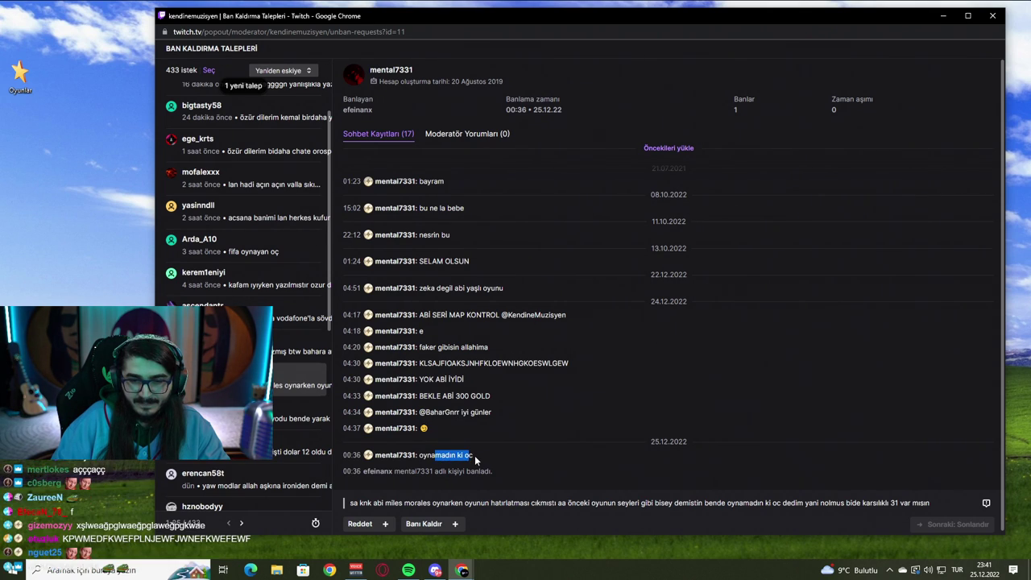
pyautogui.click(486, 456)
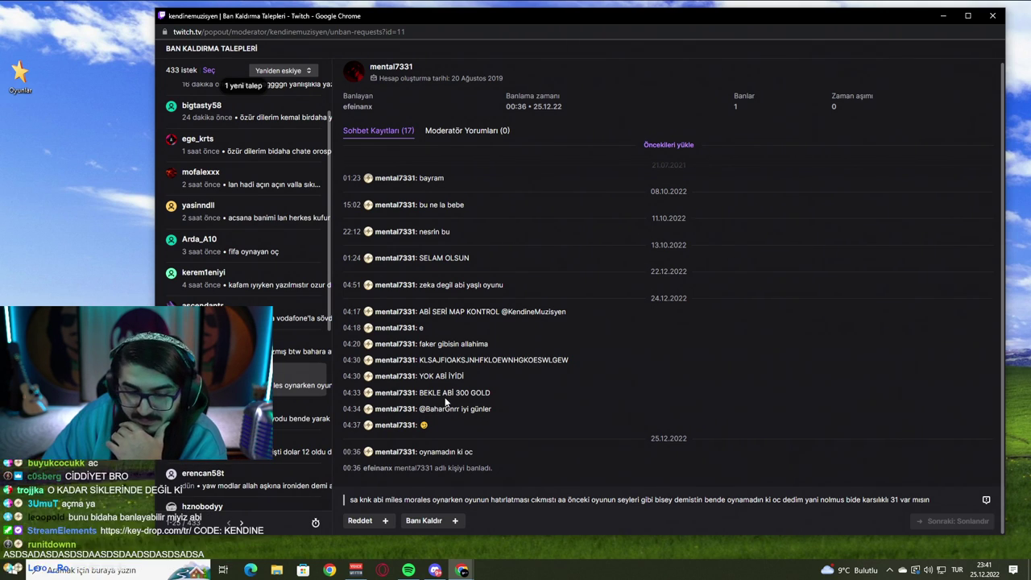
pyautogui.click(289, 414)
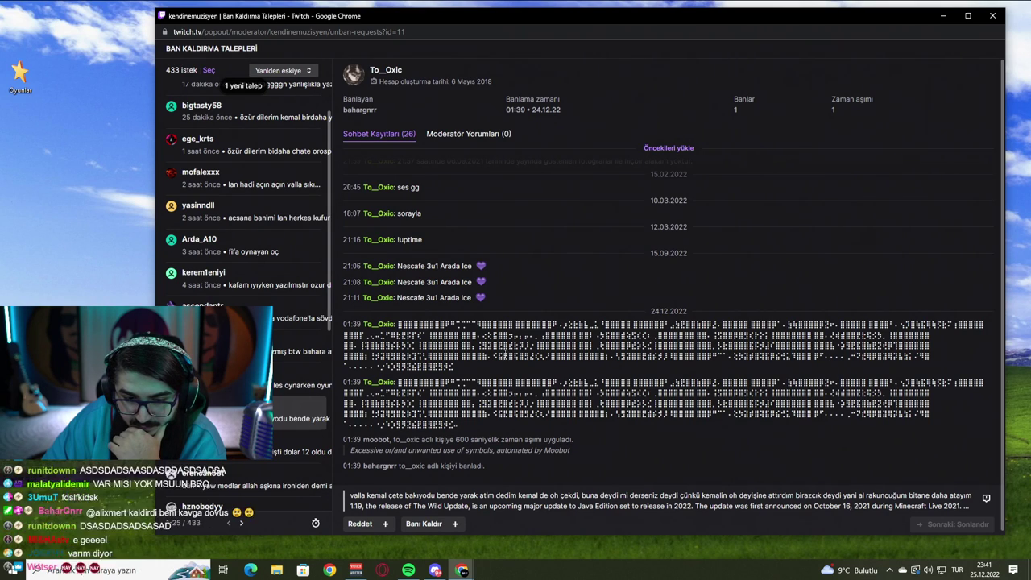
pyautogui.scroll(-1, 672, 362)
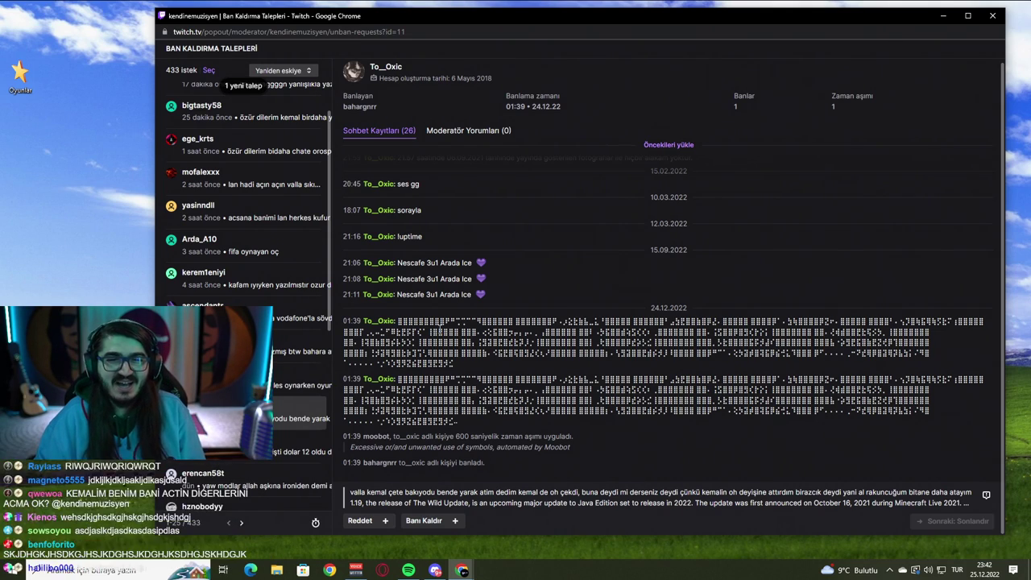
# Step: Examine the 22:56 message in the request banned on 20.12.22, and read the log of the request banned on 20.09.22
pyautogui.click(299, 448)
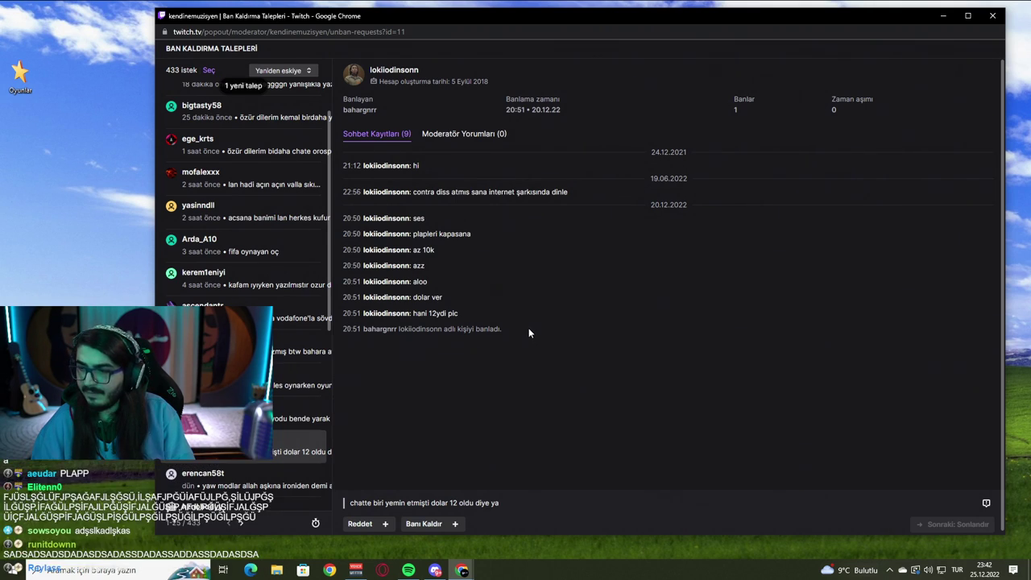
pyautogui.moveTo(431, 192); pyautogui.dragTo(565, 193)
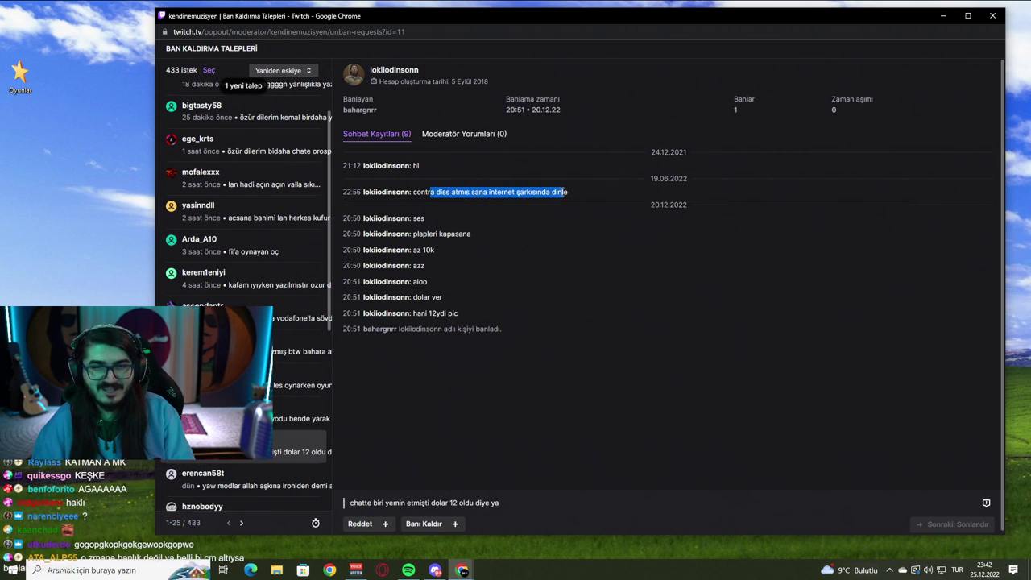
pyautogui.click(559, 192)
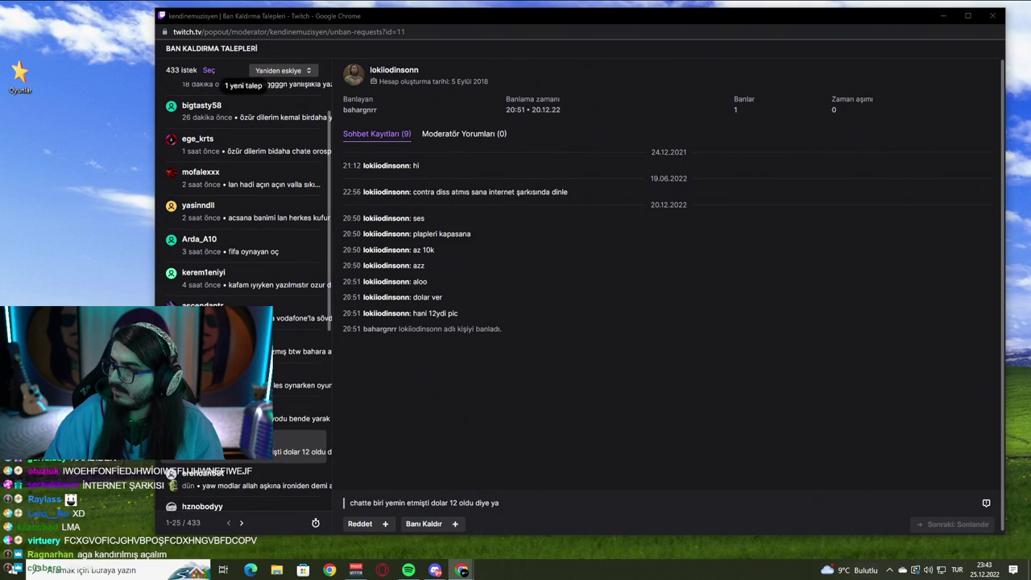
pyautogui.scroll(-2, 246, 201)
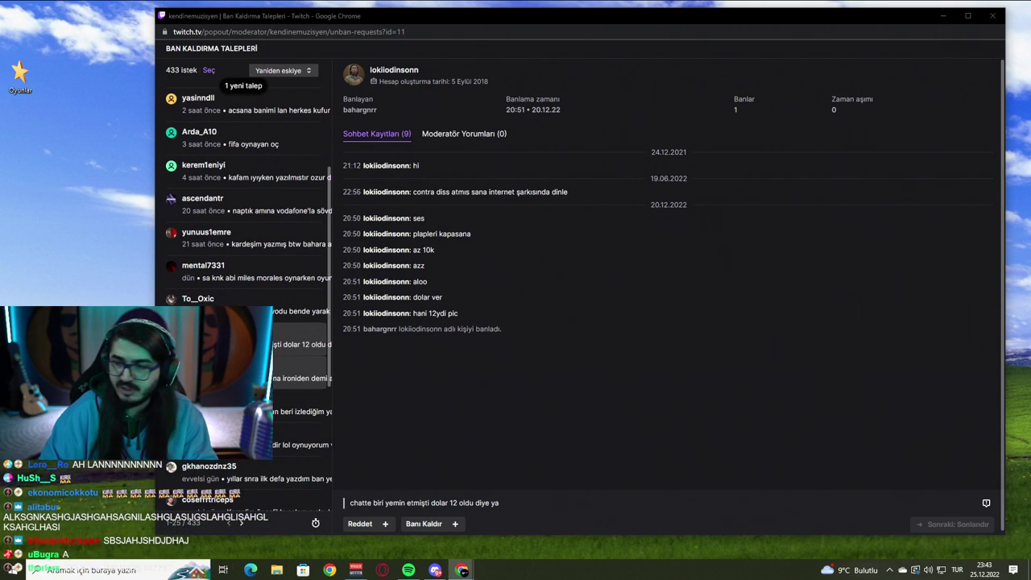
pyautogui.click(302, 378)
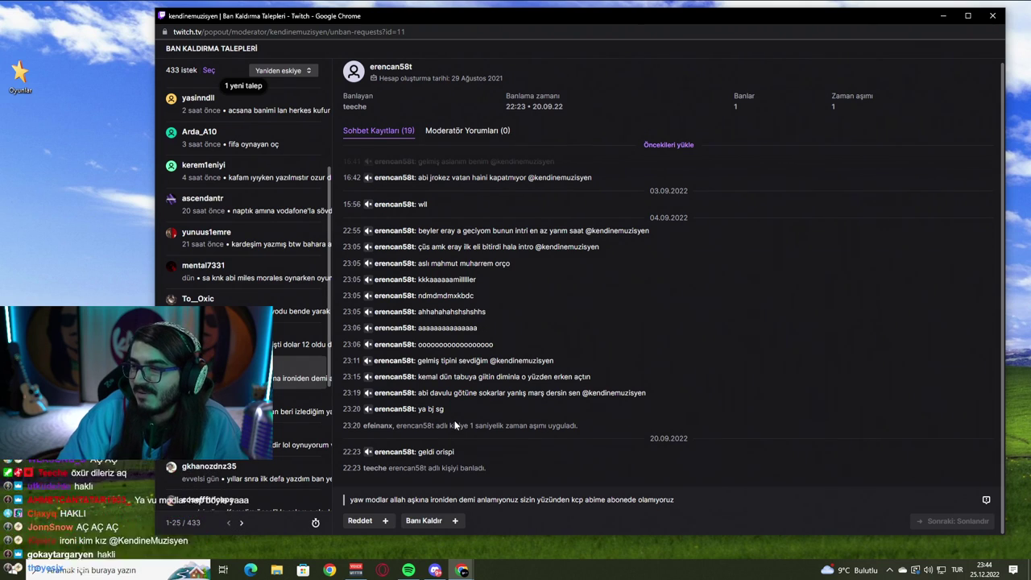
# Step: Open the request banned at 06:27 on 24.12.22 and examine its last 03:19 message and its 06:27 message
pyautogui.click(299, 411)
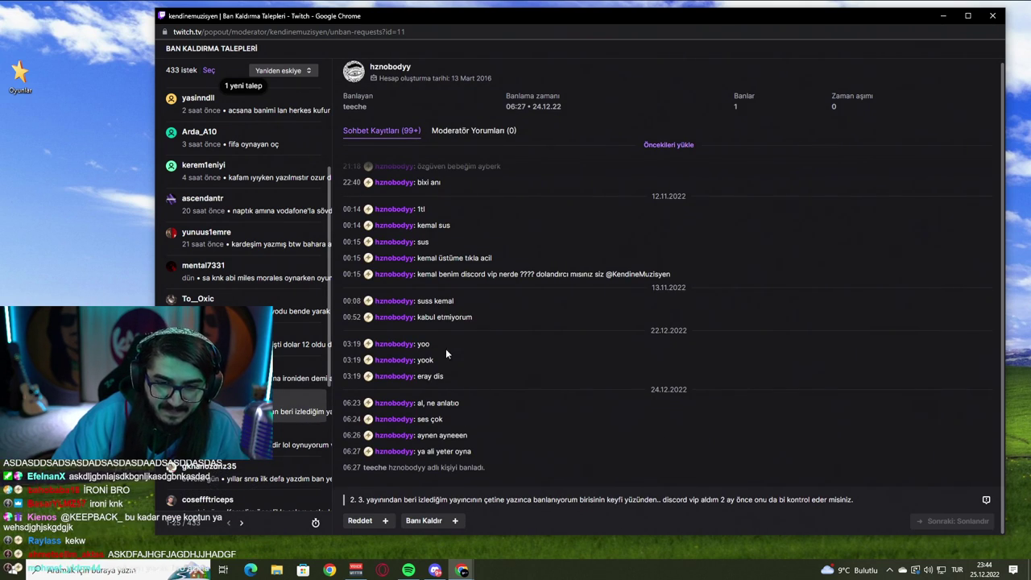
pyautogui.moveTo(444, 376); pyautogui.dragTo(424, 376)
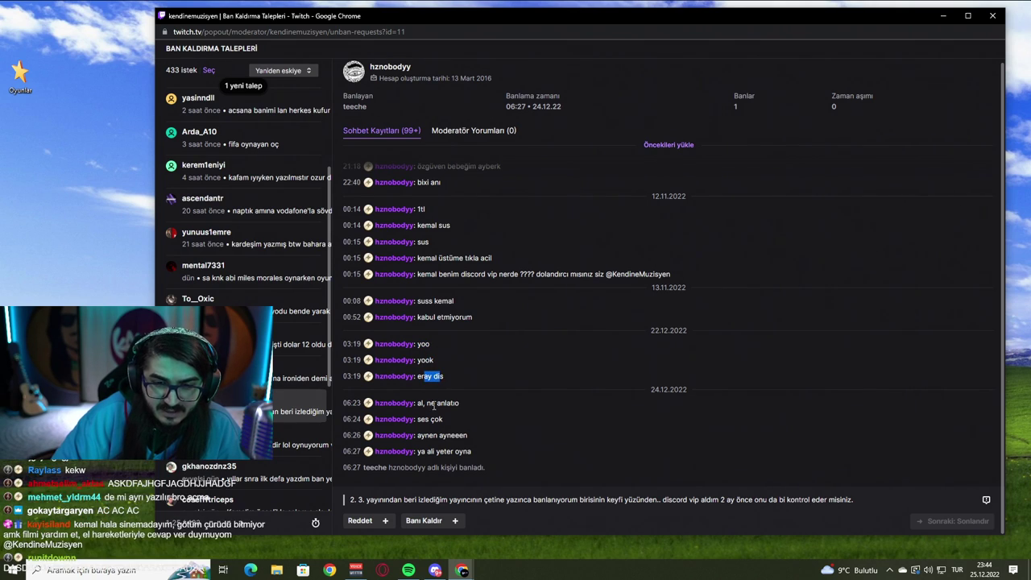
pyautogui.moveTo(435, 436); pyautogui.dragTo(461, 454)
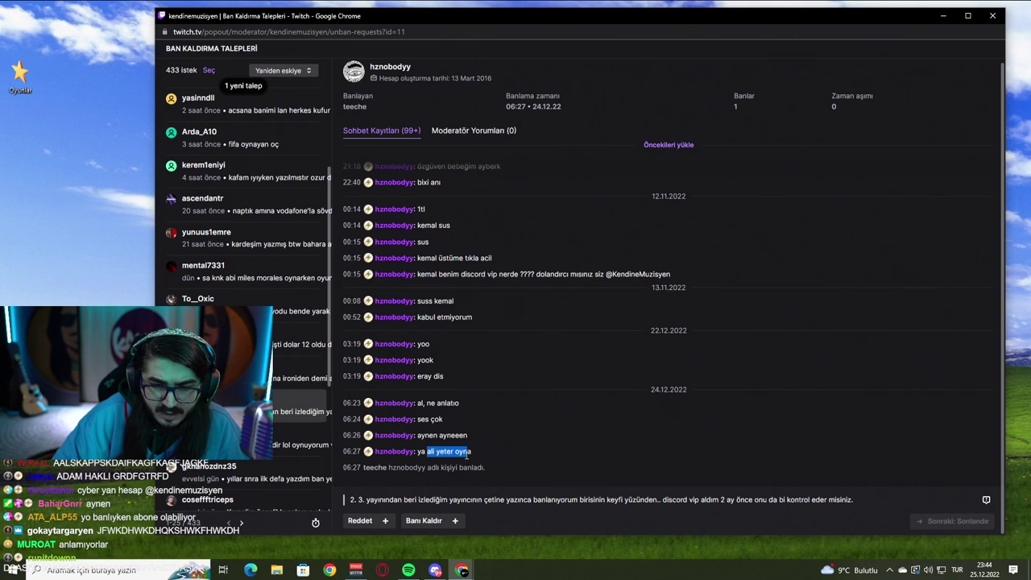
pyautogui.click(472, 457)
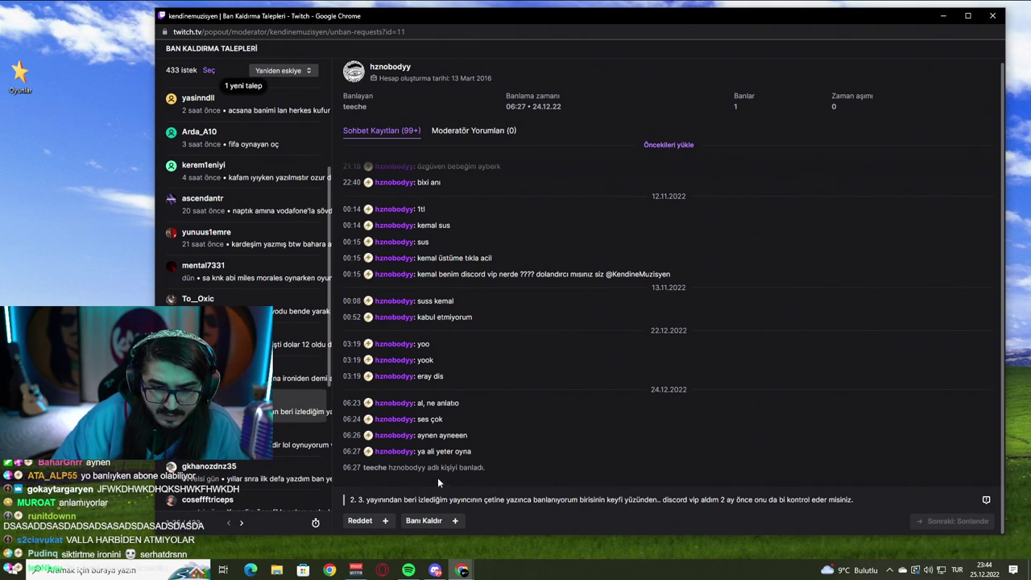
pyautogui.moveTo(427, 451); pyautogui.dragTo(466, 452)
pyautogui.click(430, 452)
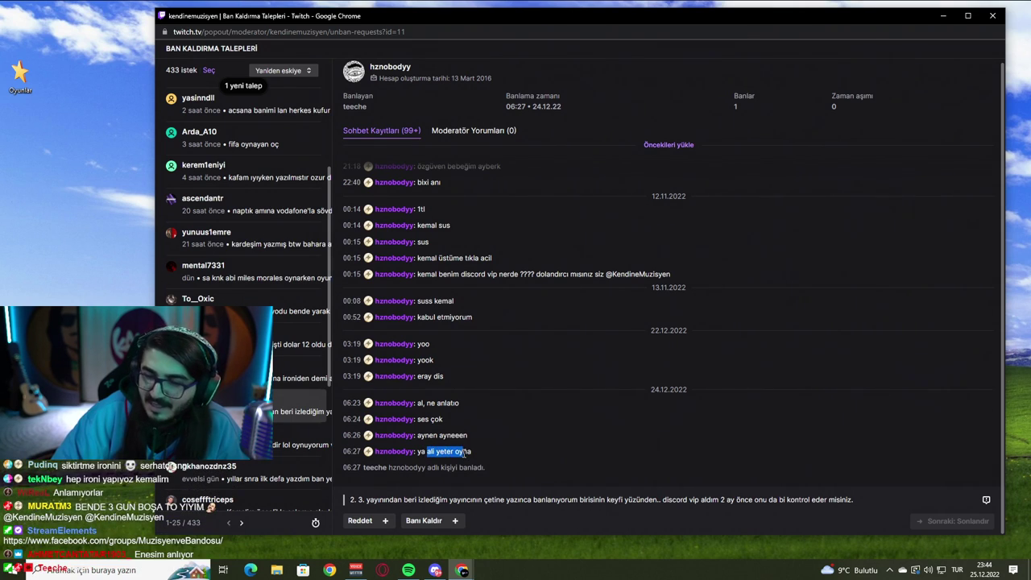
pyautogui.click(465, 452)
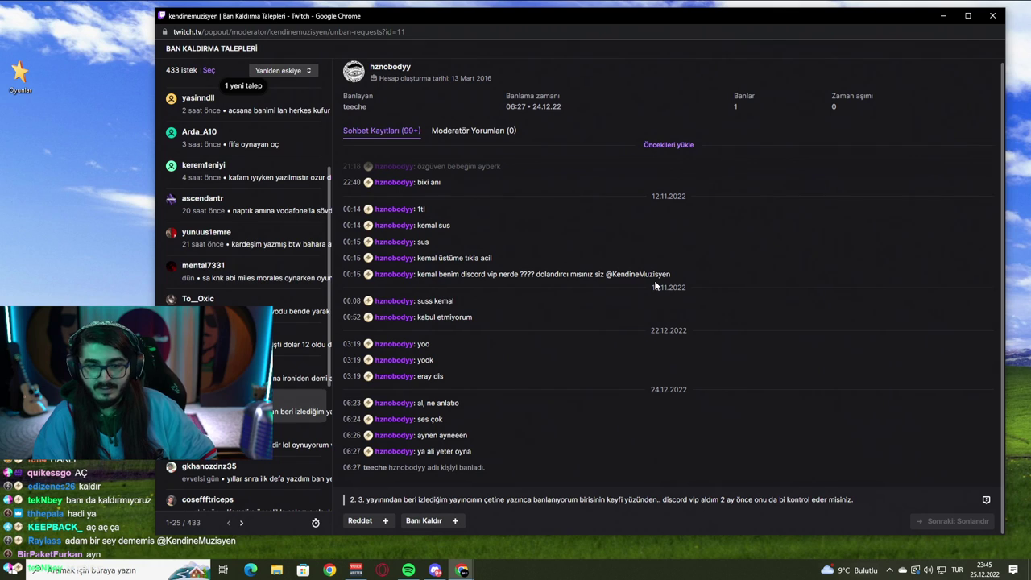
# Step: Start lifting the open request's ban with the note "birisinin keyfi yüzünden evet [streamer's name] keyfi yüzünden çünkü burda içerik sunan kişiler"
pyautogui.click(445, 522)
pyautogui.click(577, 470)
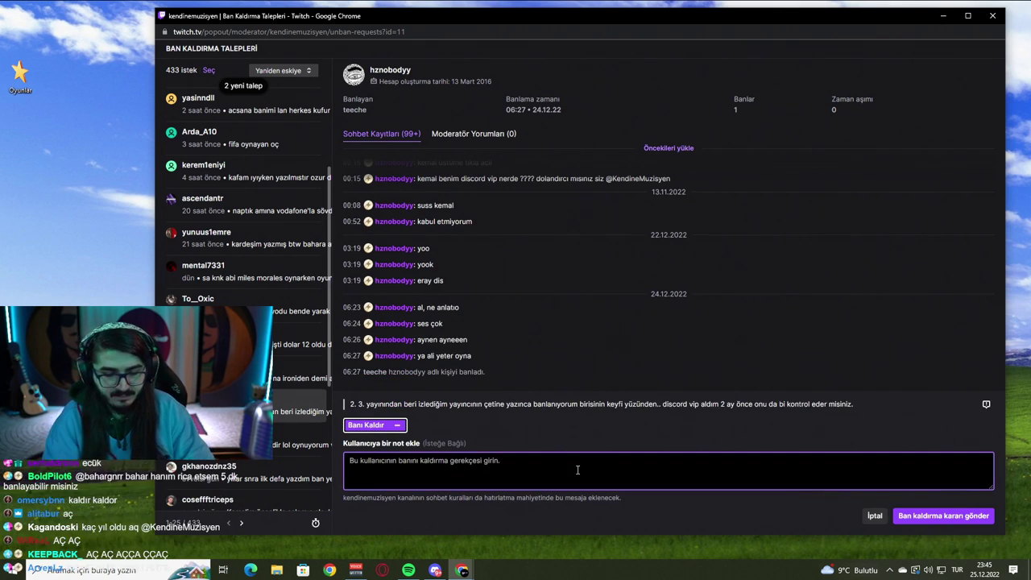
pyautogui.write('birisinin keyfi yüzünden evet a')
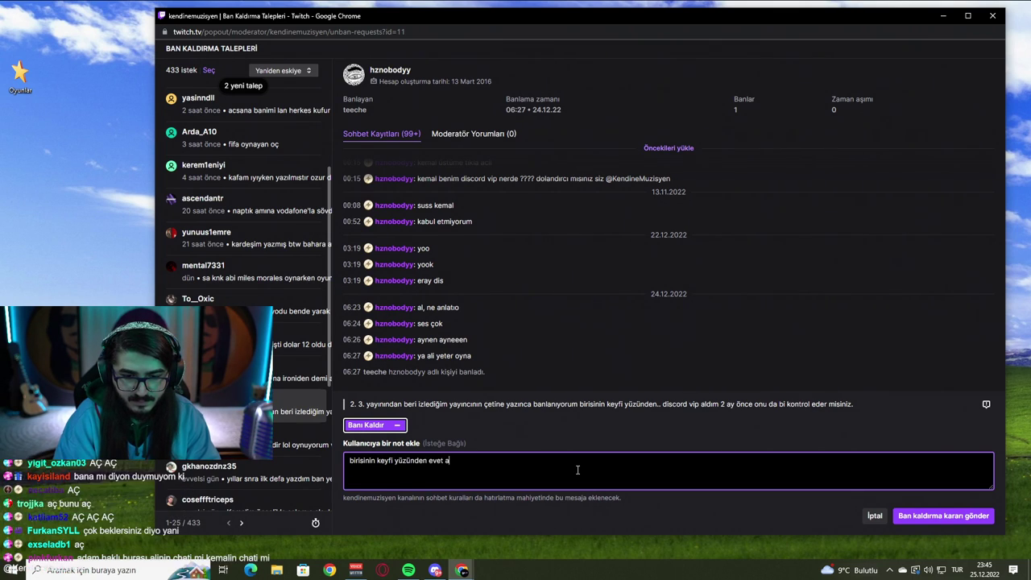
pyautogui.write("li'nin keyfi yüzünden çünkü burda içerik sunan")
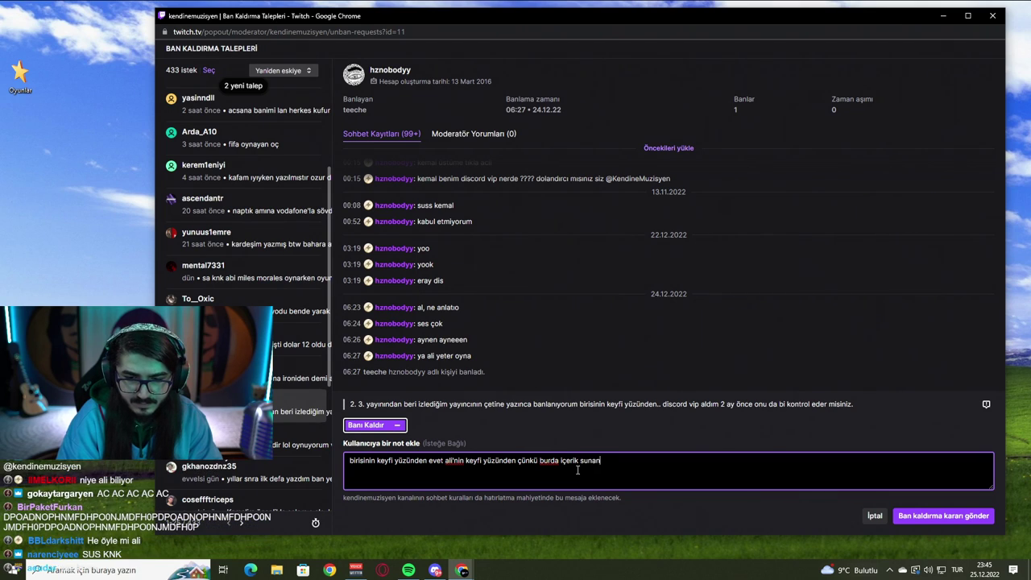
pyautogui.write(' kişiler')
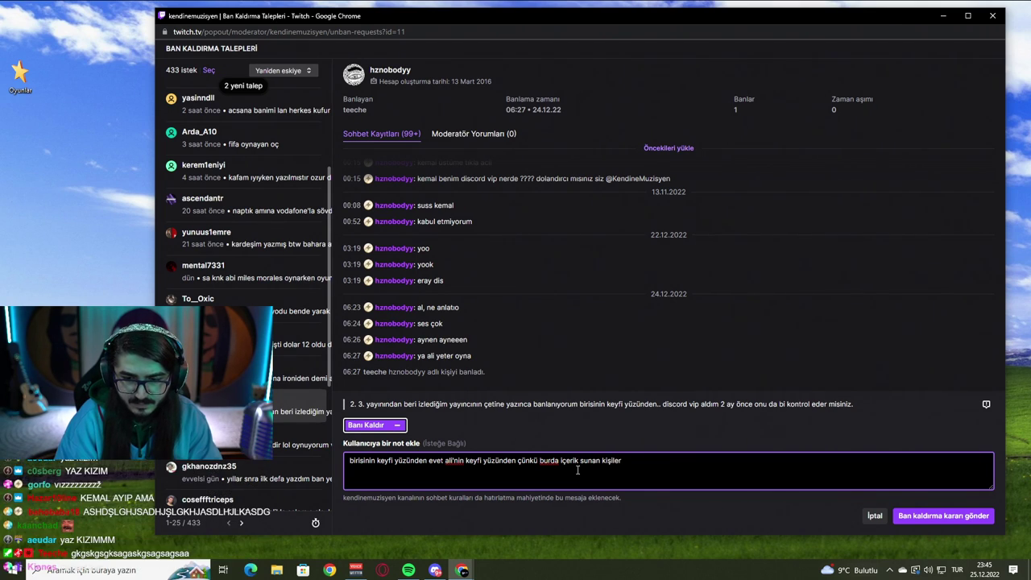
# Step: Continue the unban note for the request banned at 06:27 with "(insanlar) burda size bir şeyler sunuyor."
pyautogui.write(' (insanlar')
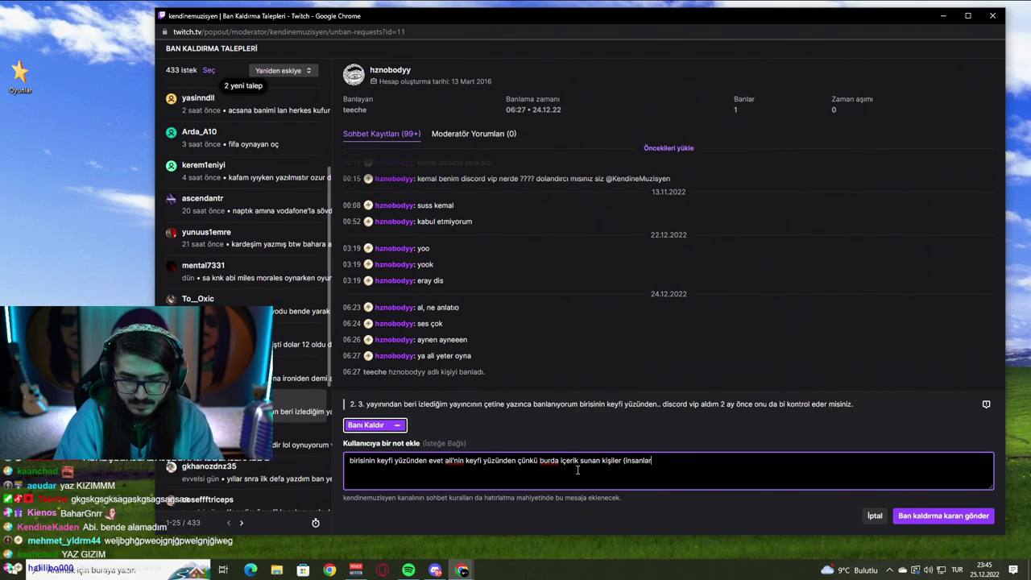
pyautogui.write(') bur')
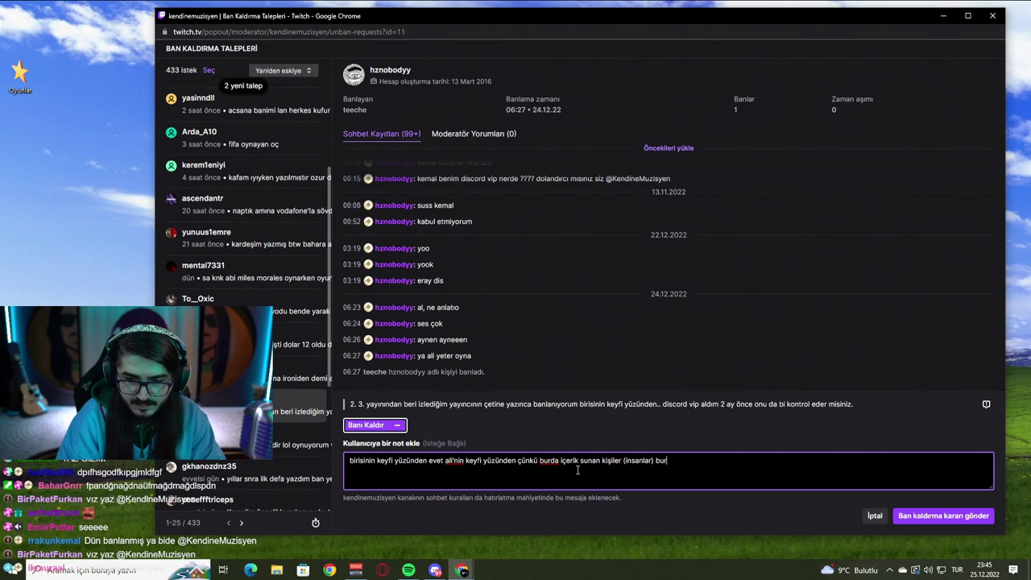
pyautogui.write('da size bir şeyler sunuyor')
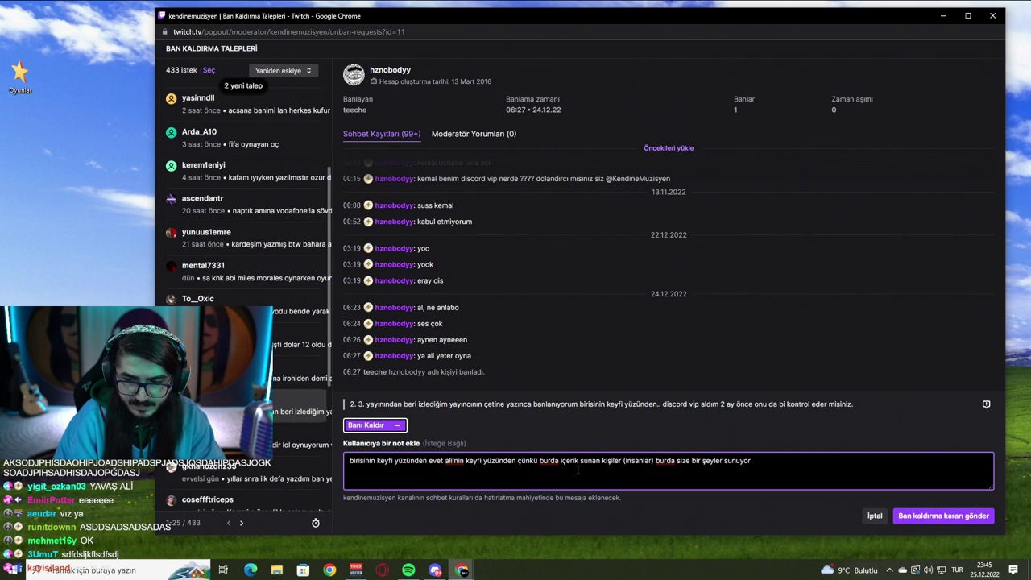
pyautogui.press('BackSpace')
pyautogui.write('.')
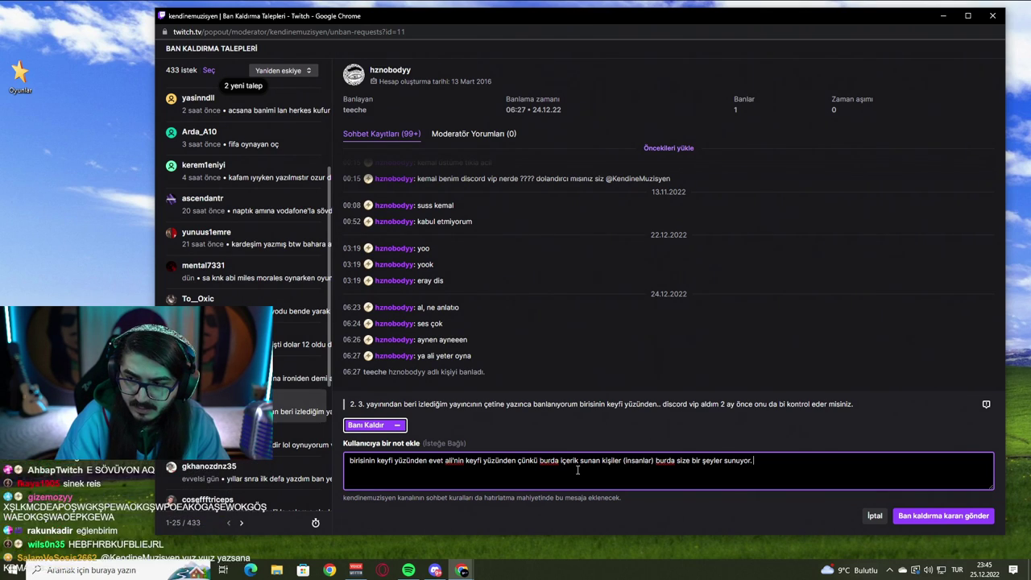
# Step: Add "size de keyif aldırtmam çünkü bunu anlayabiliyor olmamız lazım." to the unban note
pyautogui.write('size de keyif')
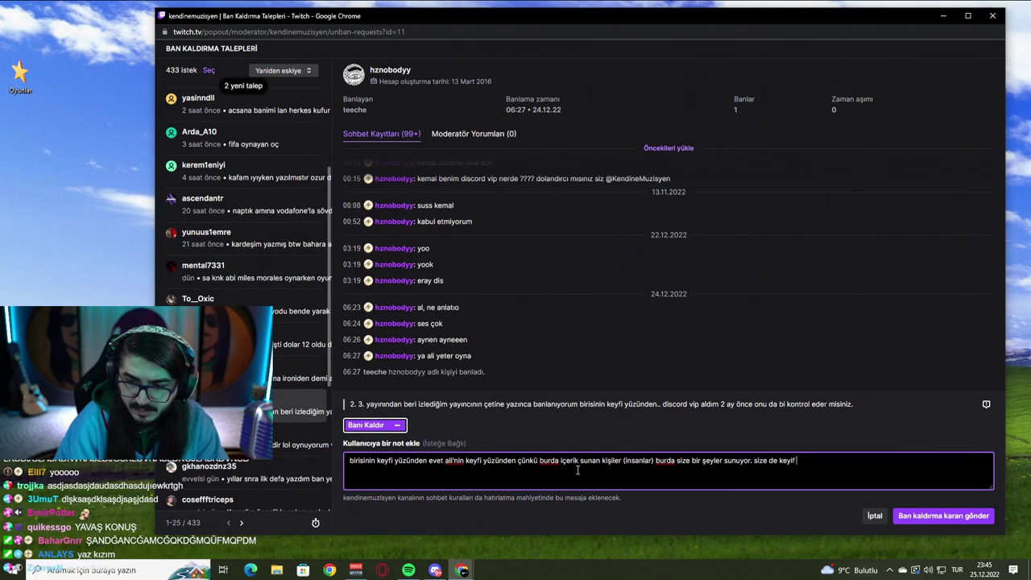
pyautogui.write(' aldırtmam ço')
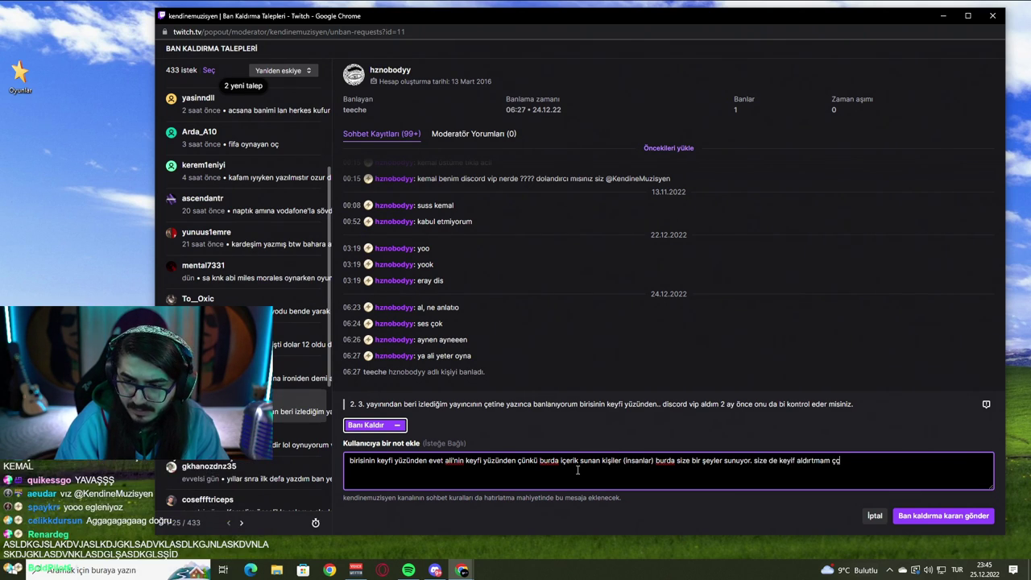
pyautogui.write('kü')
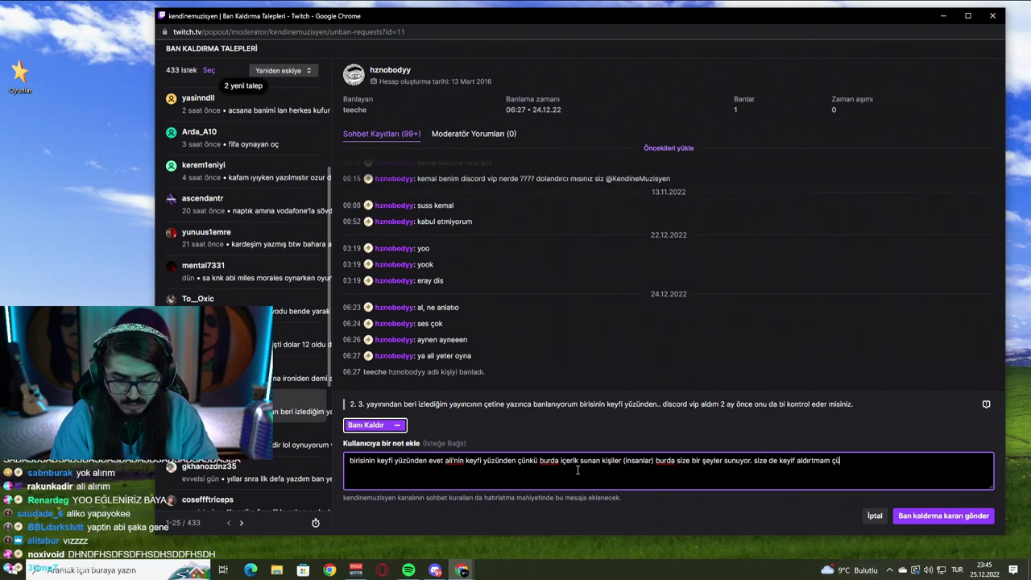
pyautogui.write('bunu anlaya')
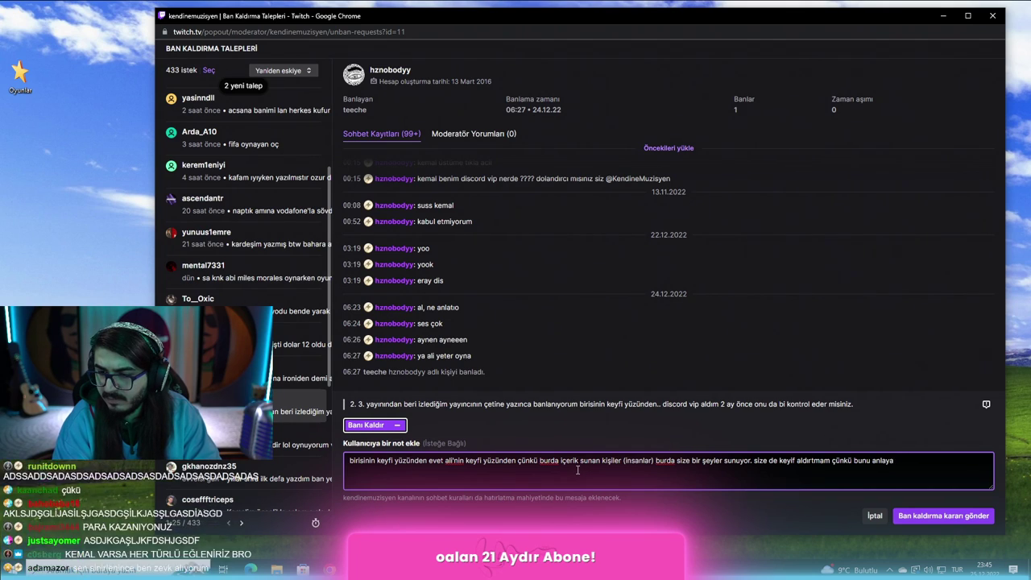
pyautogui.write('biliyor olmamız lazım.')
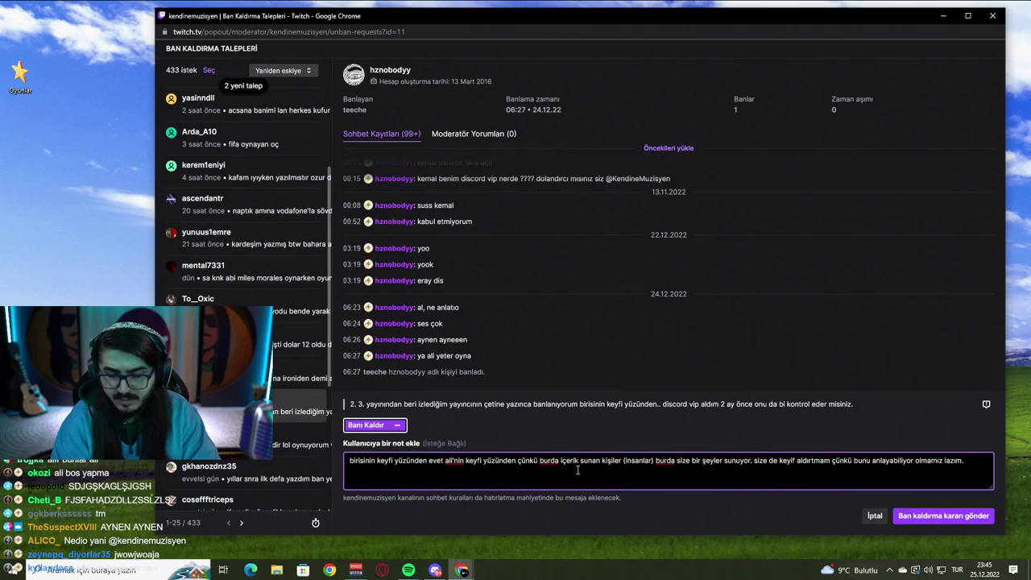
# Step: Sign the note with a dash and the streamer's handle, and send the decision lifting the ban
pyautogui.write(' - alix')
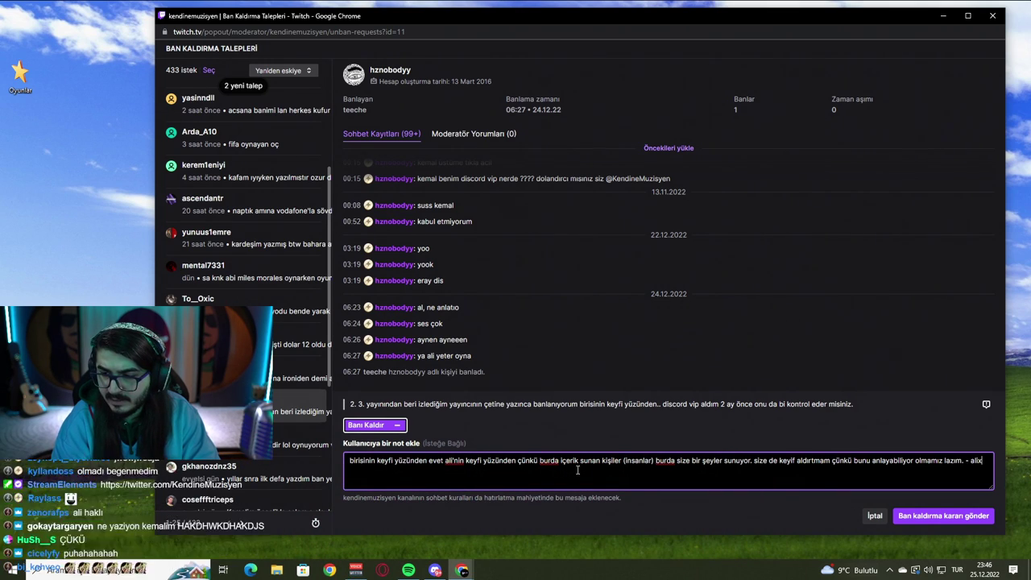
pyautogui.write('s')
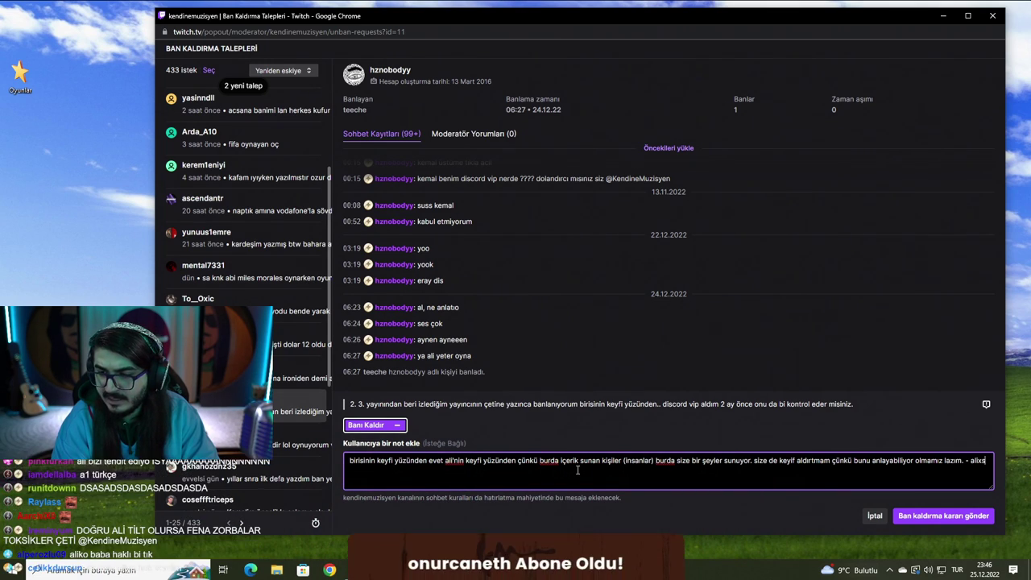
pyautogui.write('ert')
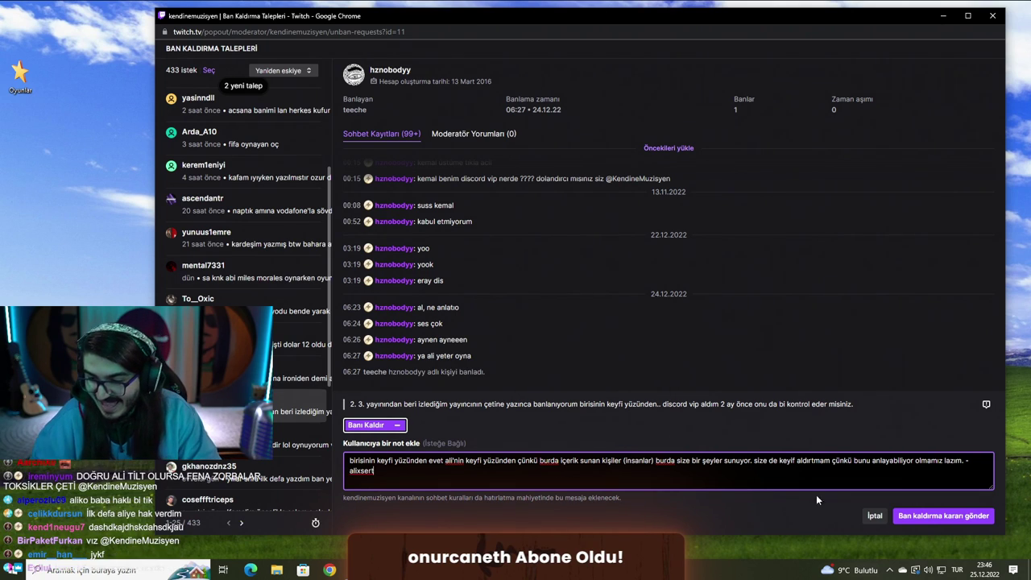
pyautogui.click(939, 516)
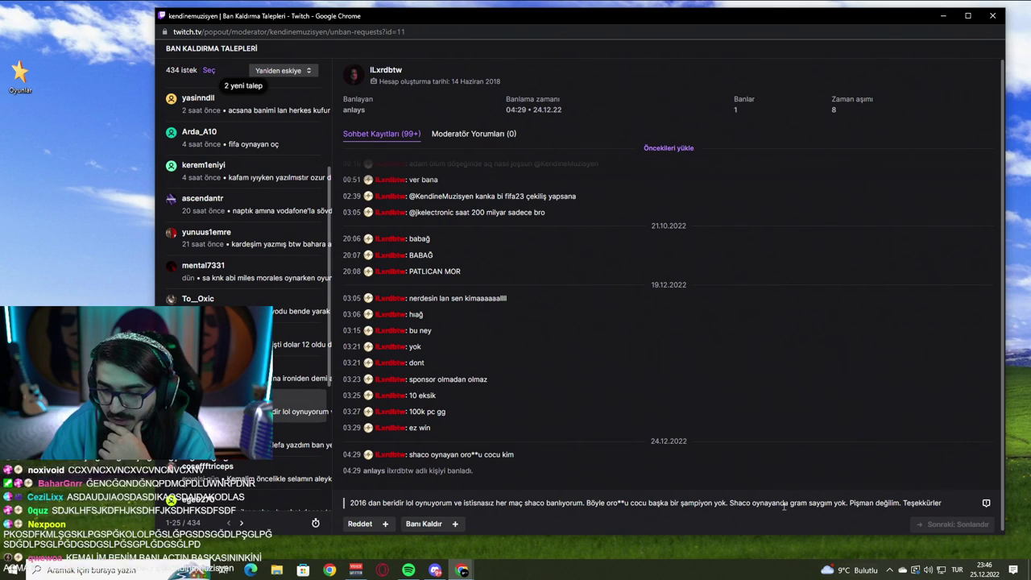
# Step: Examine the end of the appeal in the request banned at 04:29 on 24.12.22, and open the request banned at 03:04 on 24.12.22
pyautogui.moveTo(876, 503); pyautogui.dragTo(931, 503)
pyautogui.click(931, 503)
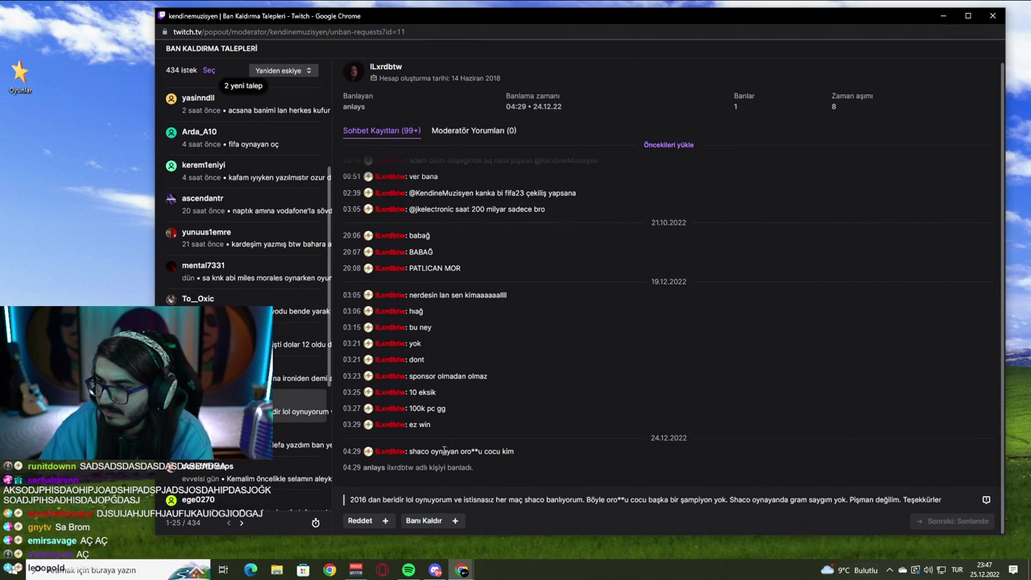
pyautogui.click(302, 443)
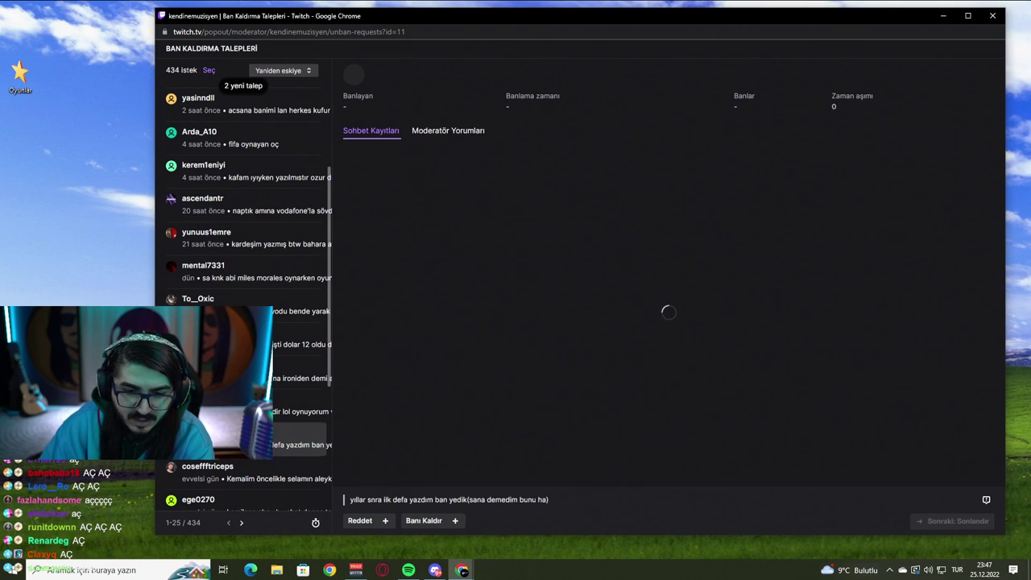
pyautogui.moveTo(437, 240)
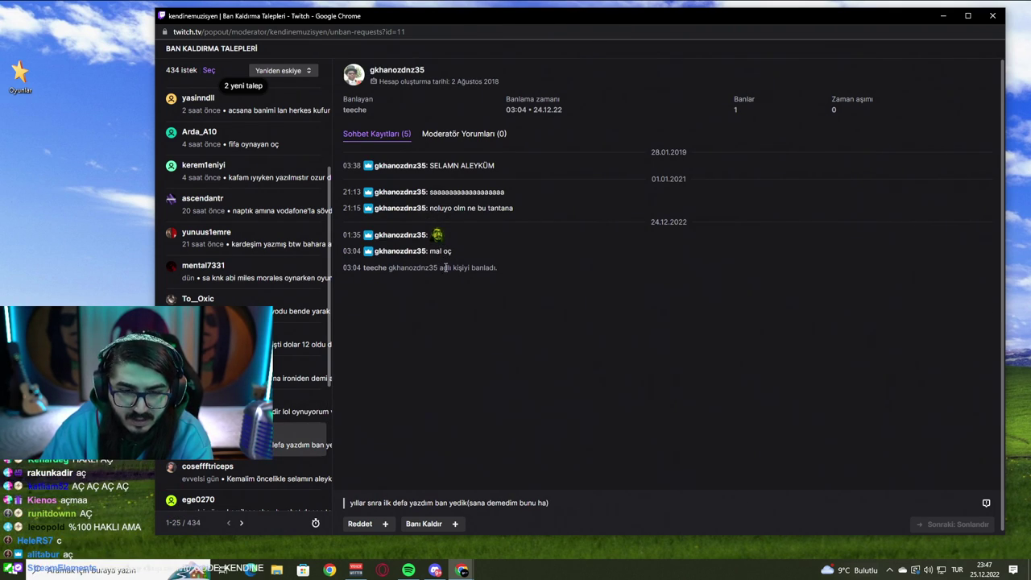
# Step: Examine the closing remark of the open request's appeal and its 03:04 chat message
pyautogui.moveTo(385, 502); pyautogui.dragTo(550, 502)
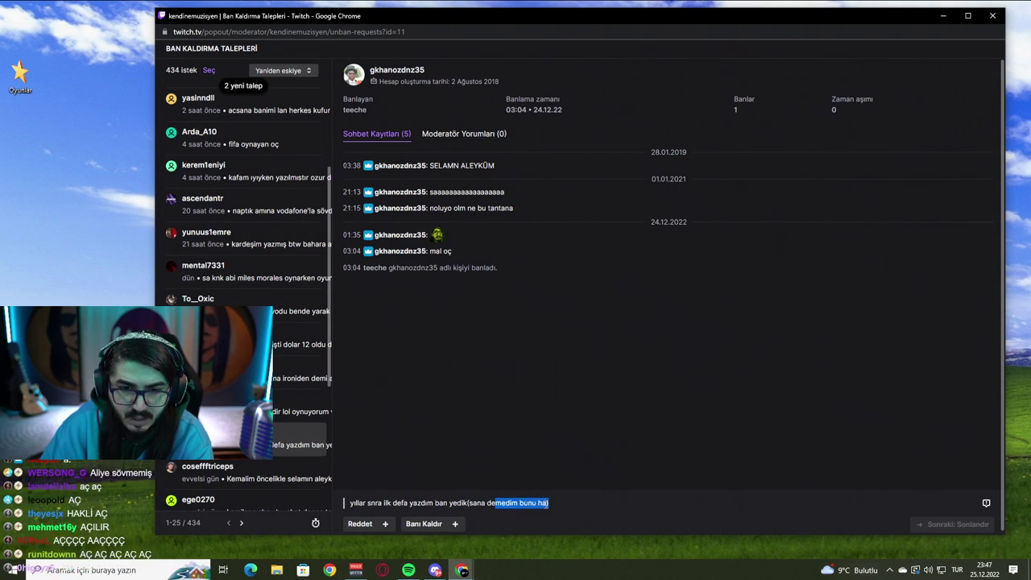
pyautogui.click(511, 505)
pyautogui.moveTo(481, 502); pyautogui.dragTo(562, 501)
pyautogui.click(539, 503)
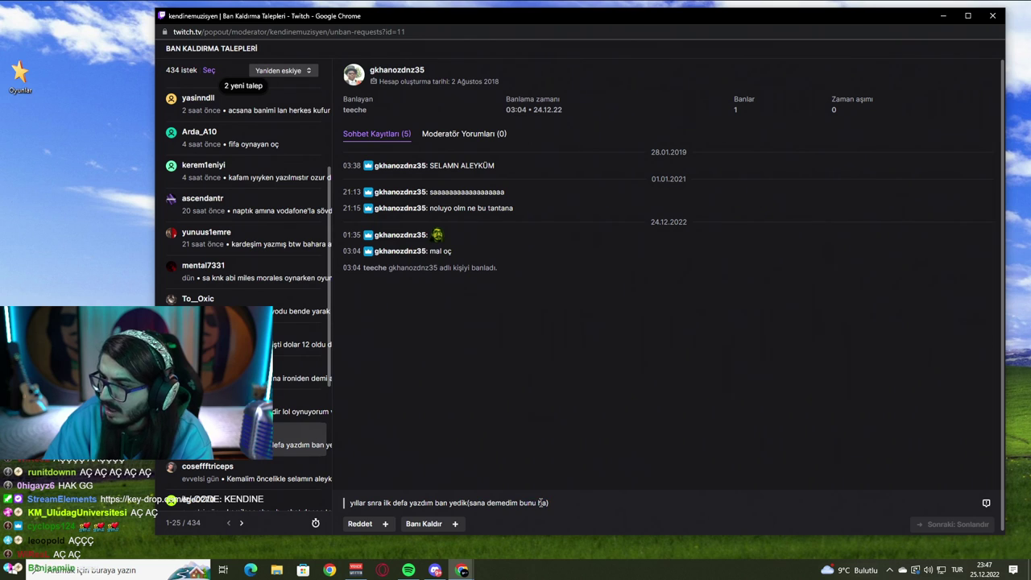
pyautogui.moveTo(429, 252); pyautogui.dragTo(453, 252)
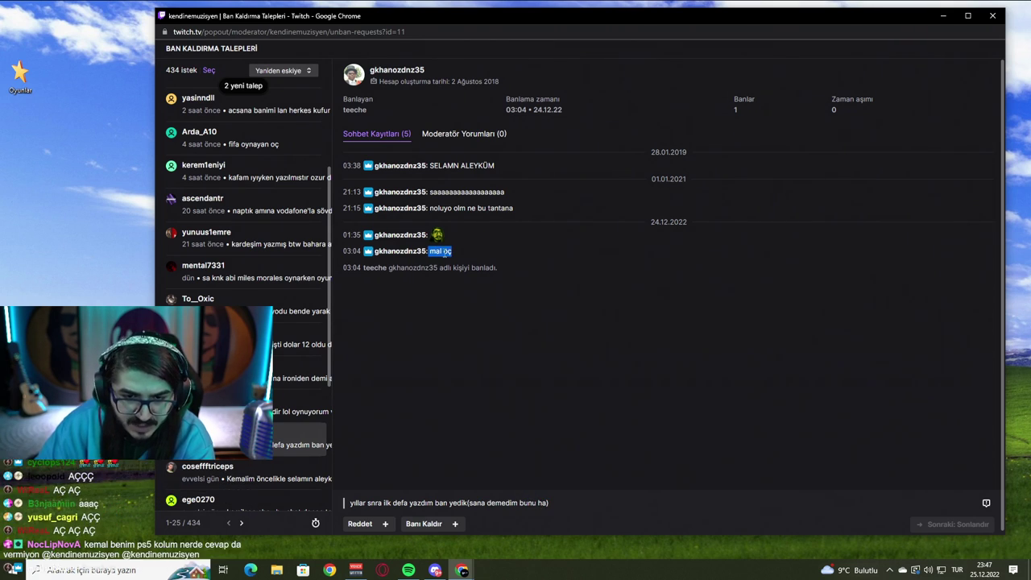
pyautogui.click(453, 289)
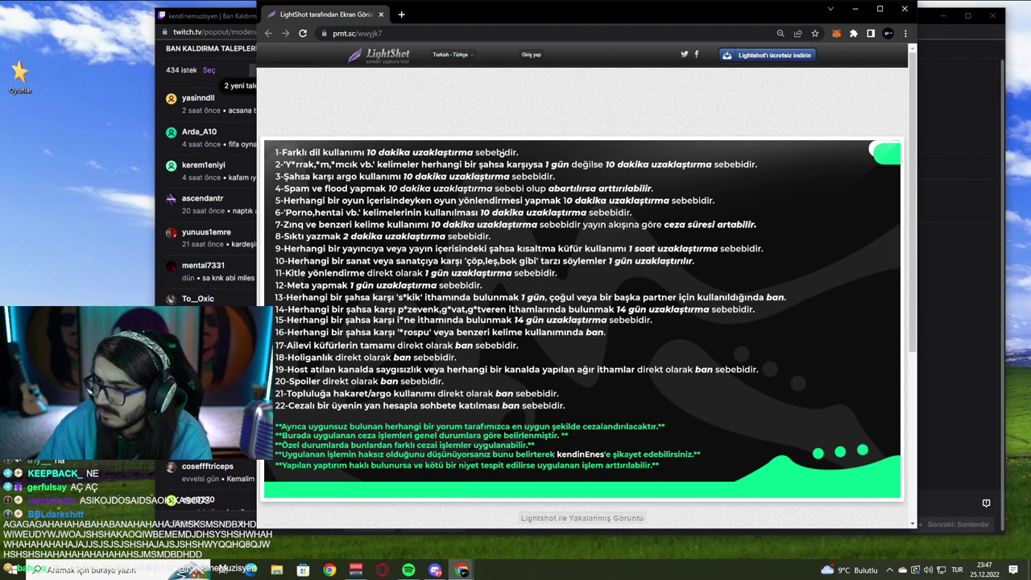
# Step: Read the chat punishment rules in the LightShot screenshot through to the closing notes, and close that page
pyautogui.scroll(-1, 501, 152)
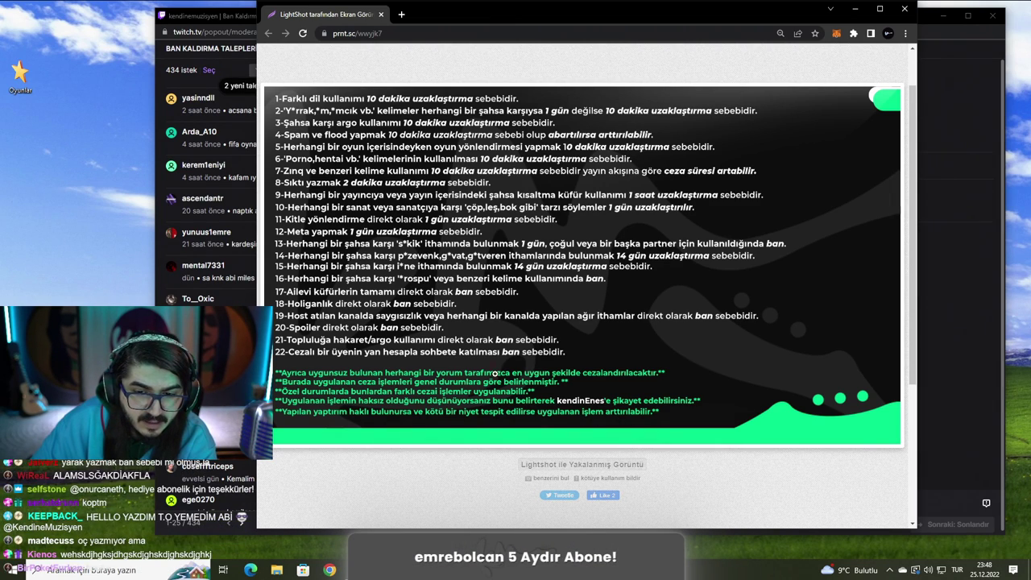
pyautogui.scroll(2, 385, 358)
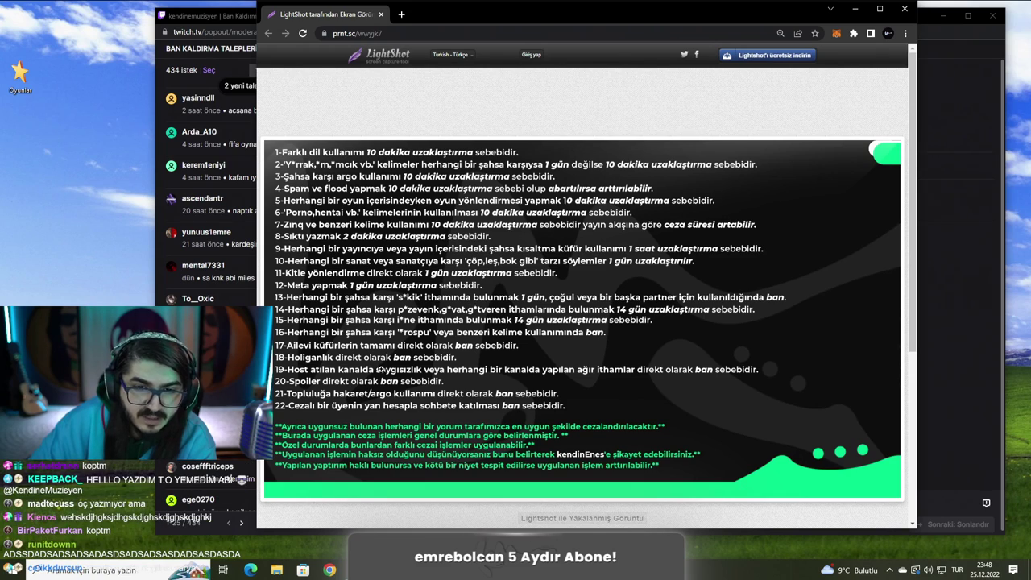
pyautogui.scroll(-2, 385, 357)
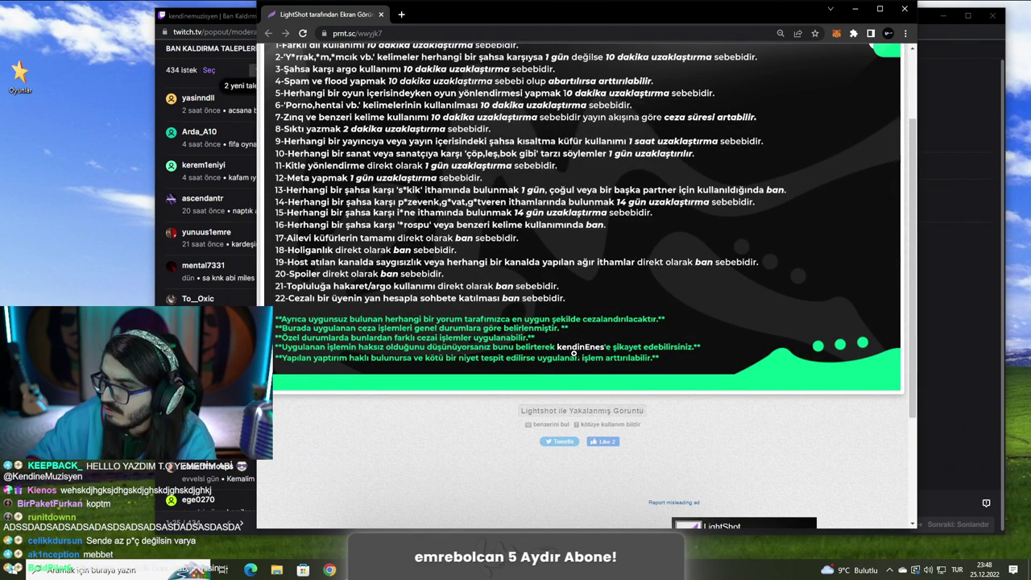
pyautogui.scroll(1, 564, 343)
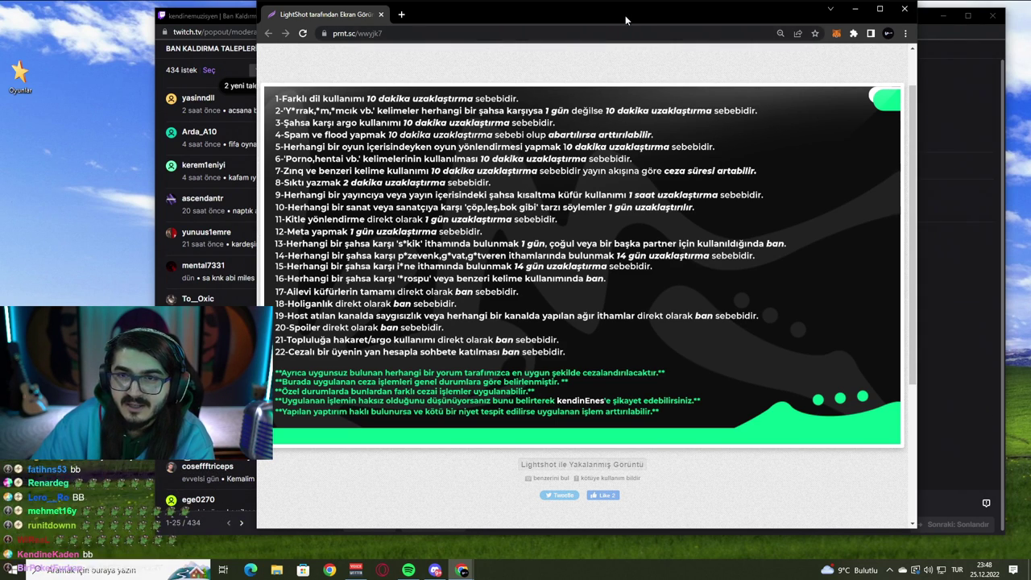
pyautogui.moveTo(626, 18); pyautogui.dragTo(614, 50)
pyautogui.hotkey('ctrl', 'w')
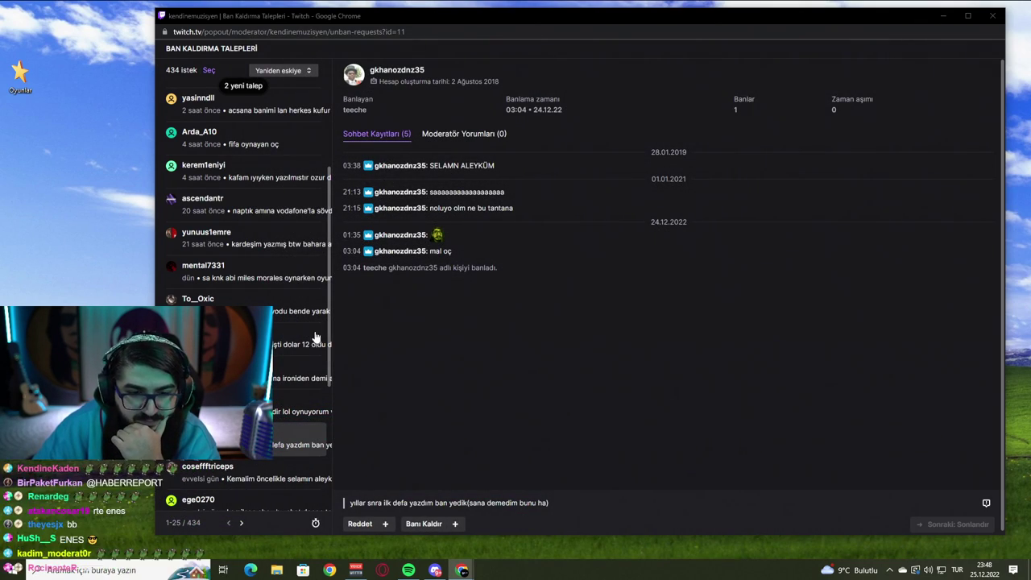
# Step: Open the request banned at 02:58 on 24.12.22 and examine its 02:30 and 02:58 messages
pyautogui.scroll(-2, 320, 337)
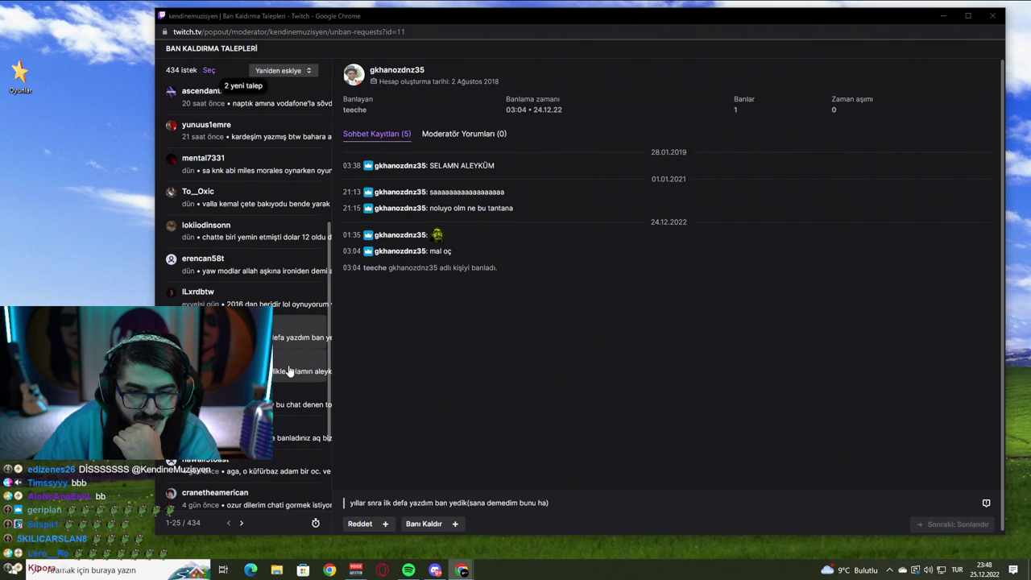
pyautogui.click(290, 371)
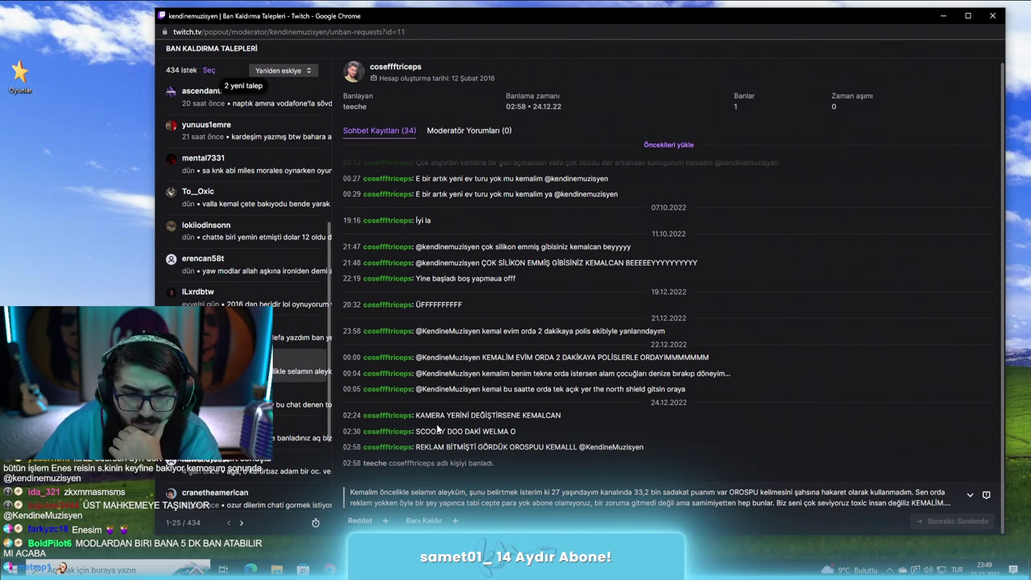
pyautogui.moveTo(464, 432); pyautogui.dragTo(495, 418)
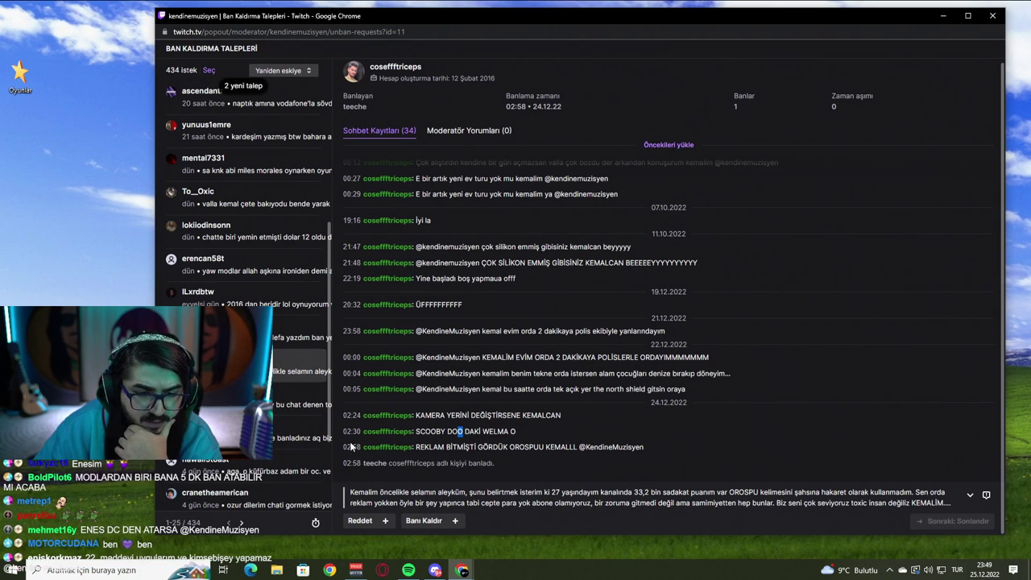
pyautogui.click(505, 450)
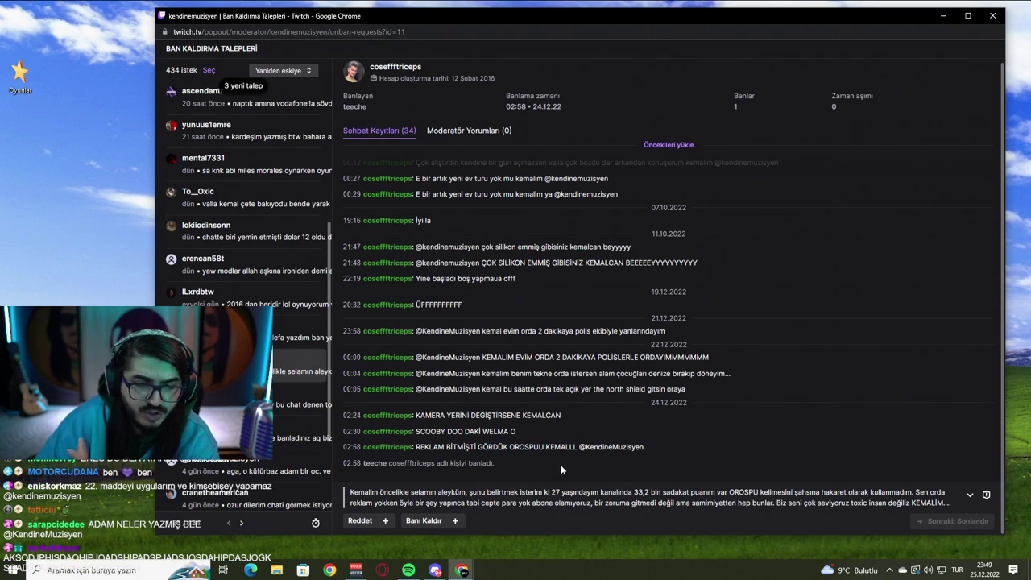
pyautogui.moveTo(517, 433); pyautogui.dragTo(469, 415)
pyautogui.click(515, 433)
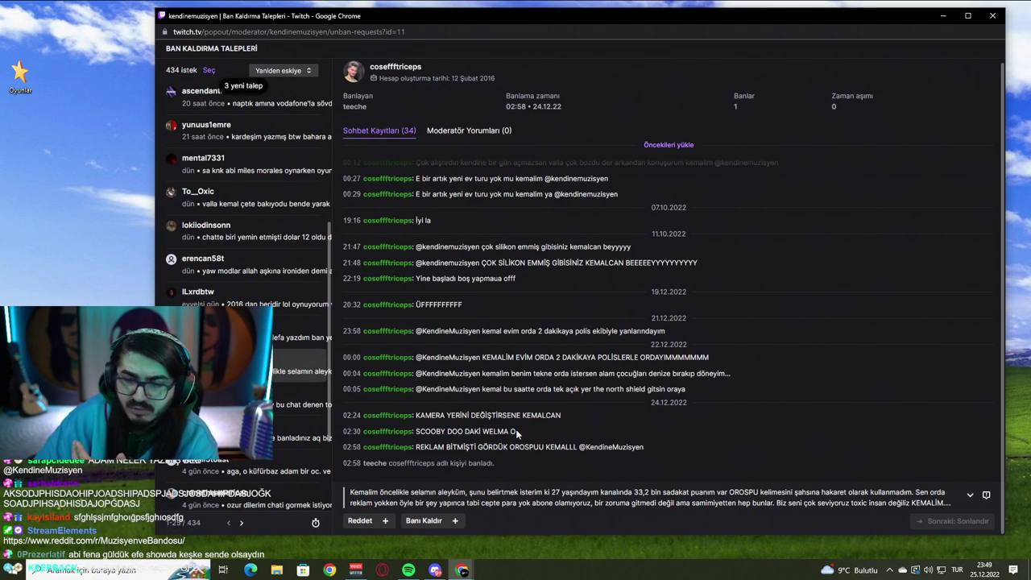
pyautogui.doubleClick(531, 447)
pyautogui.click(563, 453)
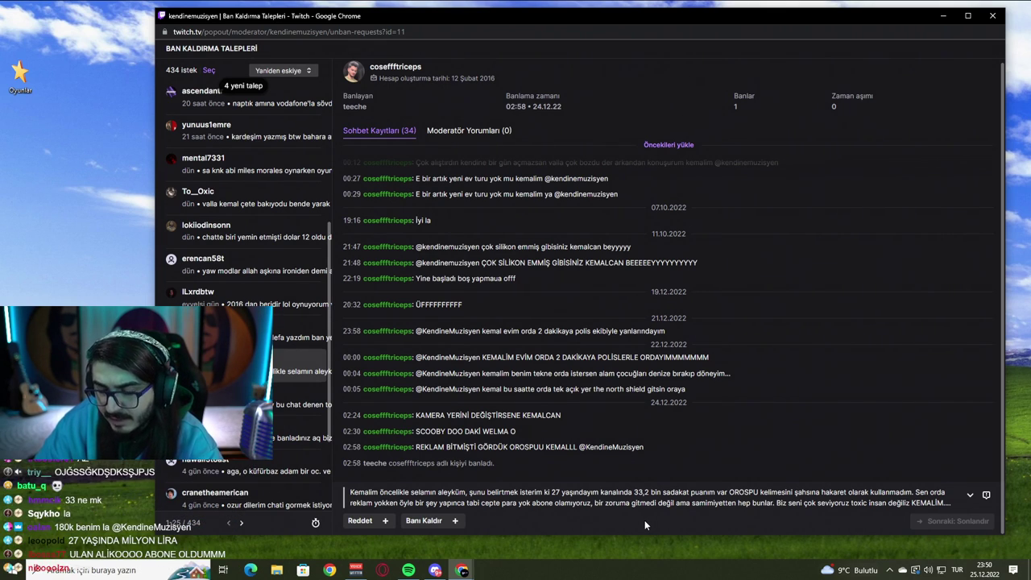
# Step: Expand the open request's full appeal text and read it alongside the chat log
pyautogui.click(970, 496)
pyautogui.scroll(-1, 806, 500)
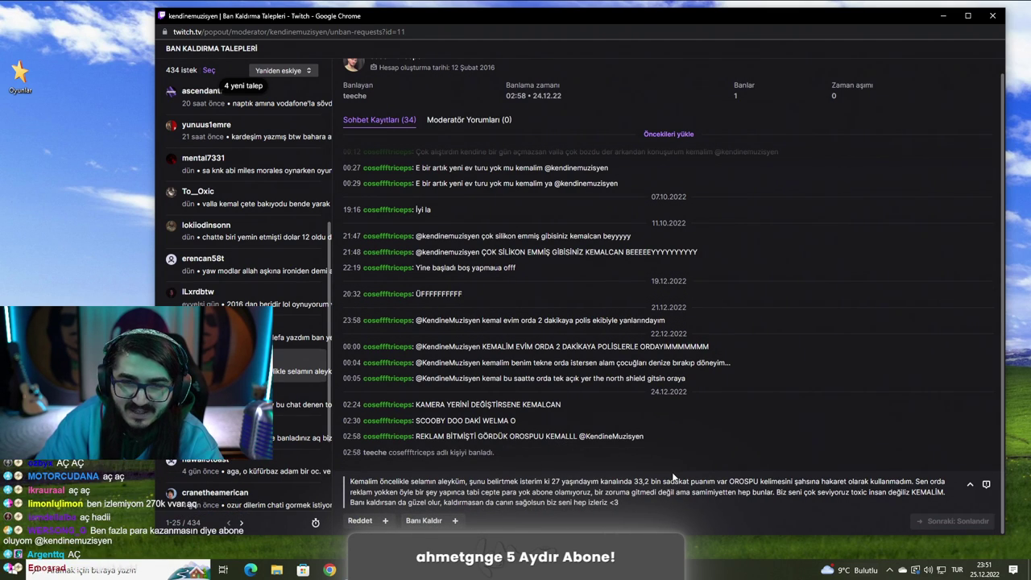
pyautogui.scroll(1, 677, 475)
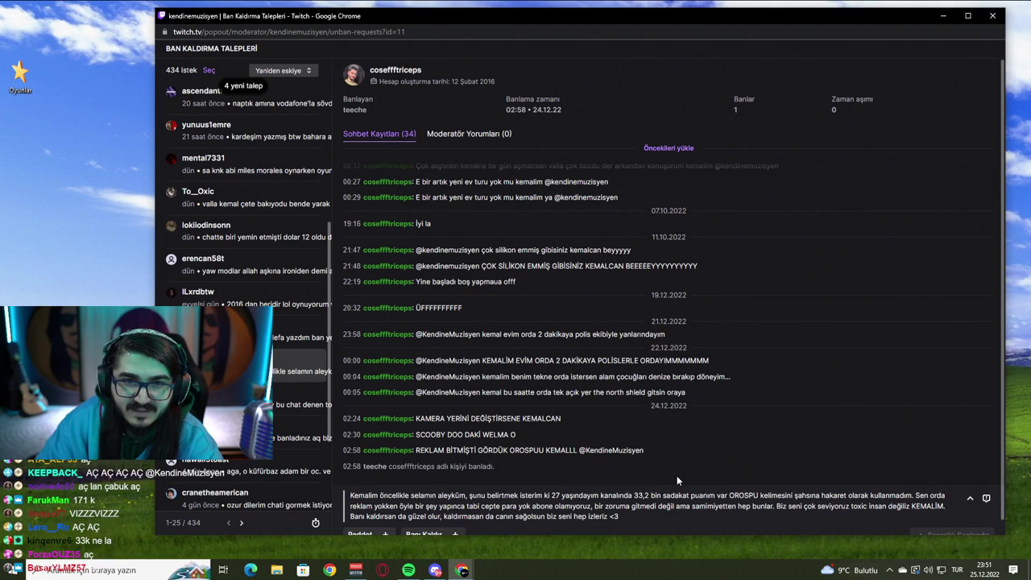
pyautogui.scroll(-1, 677, 476)
pyautogui.scroll(1, 676, 476)
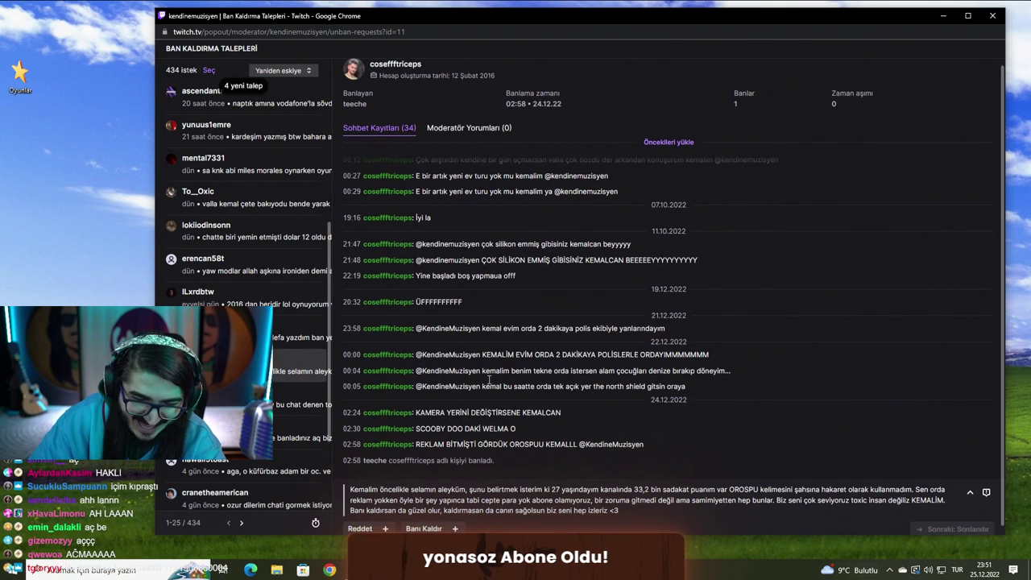
pyautogui.scroll(-1, 419, 209)
pyautogui.scroll(1, 379, 153)
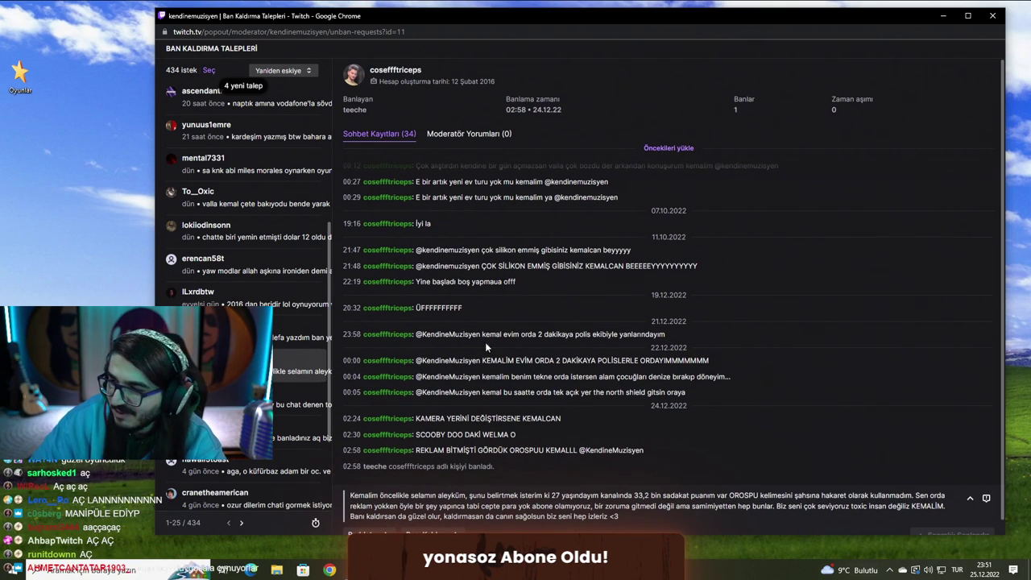
# Step: Lift the ban of the open request banned at 02:58 on 24.12.22, without adding a note
pyautogui.scroll(-1, 477, 339)
pyautogui.click(456, 520)
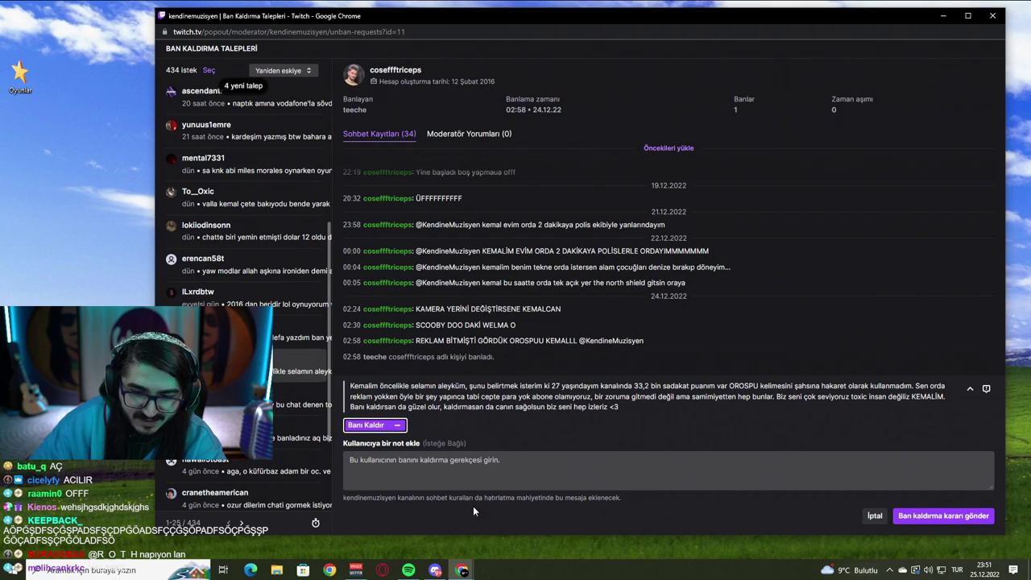
pyautogui.click(933, 517)
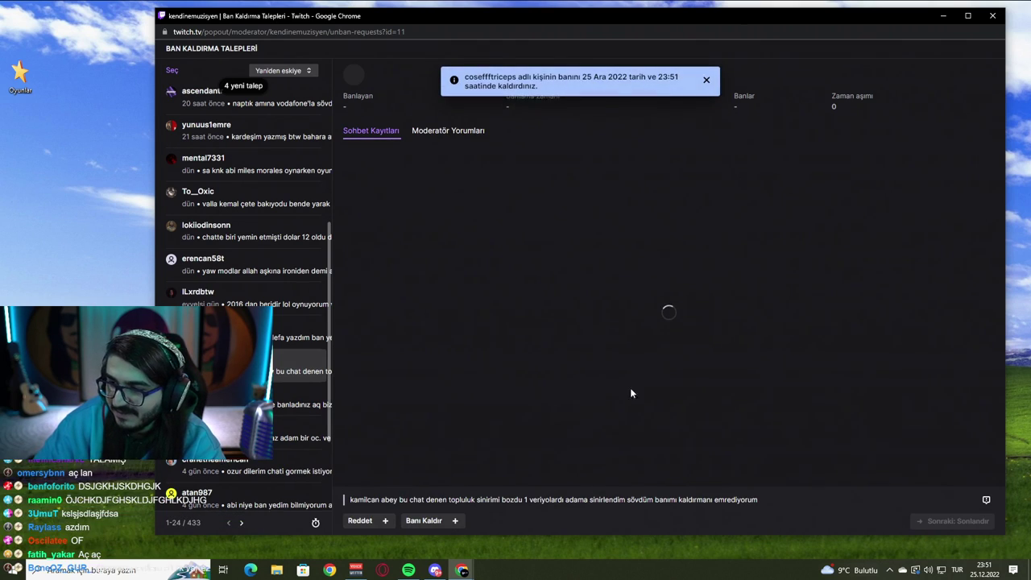
# Step: Load the newly arrived requests, open the one banned at 23:44 on 24.12.22 and examine its 23:44 message
pyautogui.click(248, 91)
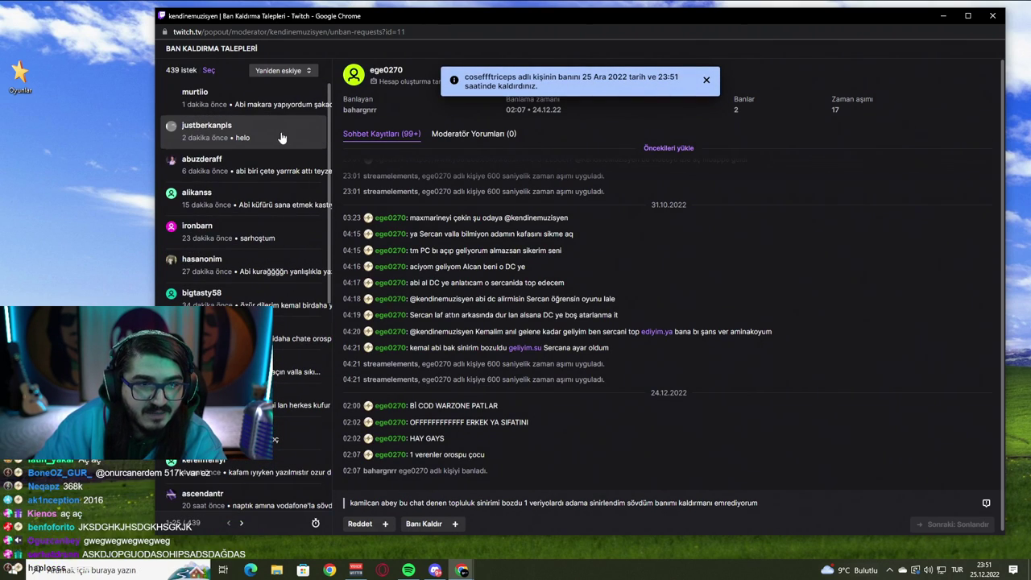
pyautogui.click(295, 110)
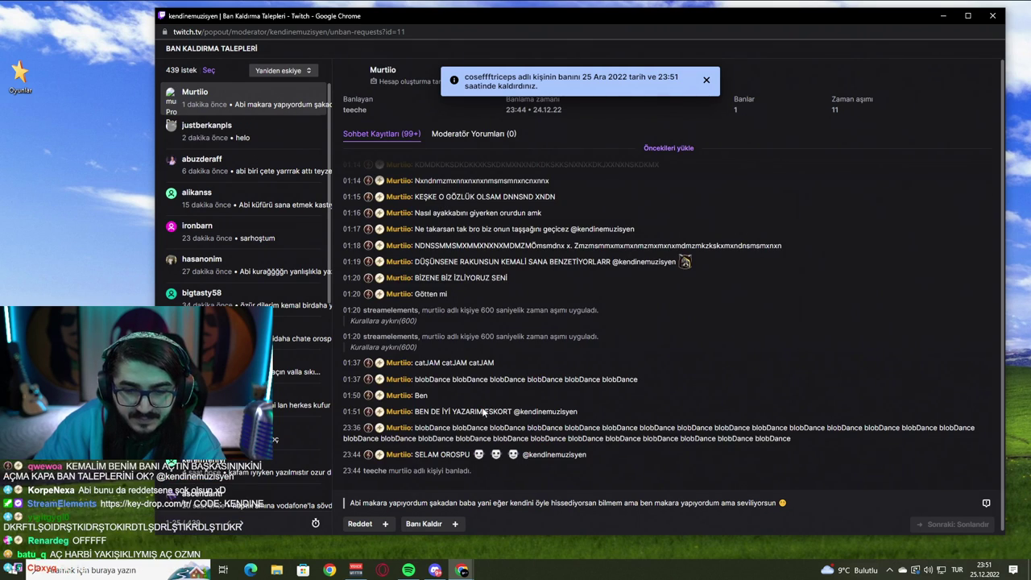
pyautogui.moveTo(439, 454); pyautogui.dragTo(522, 465)
pyautogui.click(483, 520)
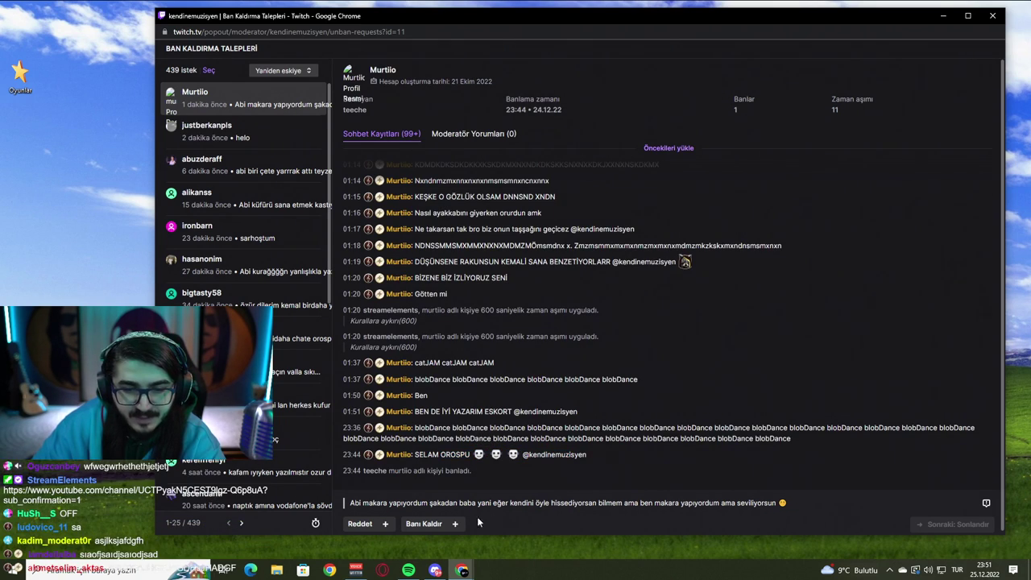
# Step: Read the appeal of the request banned at 23:44 and lift its ban without adding a note
pyautogui.moveTo(388, 505); pyautogui.dragTo(800, 507)
pyautogui.click(800, 506)
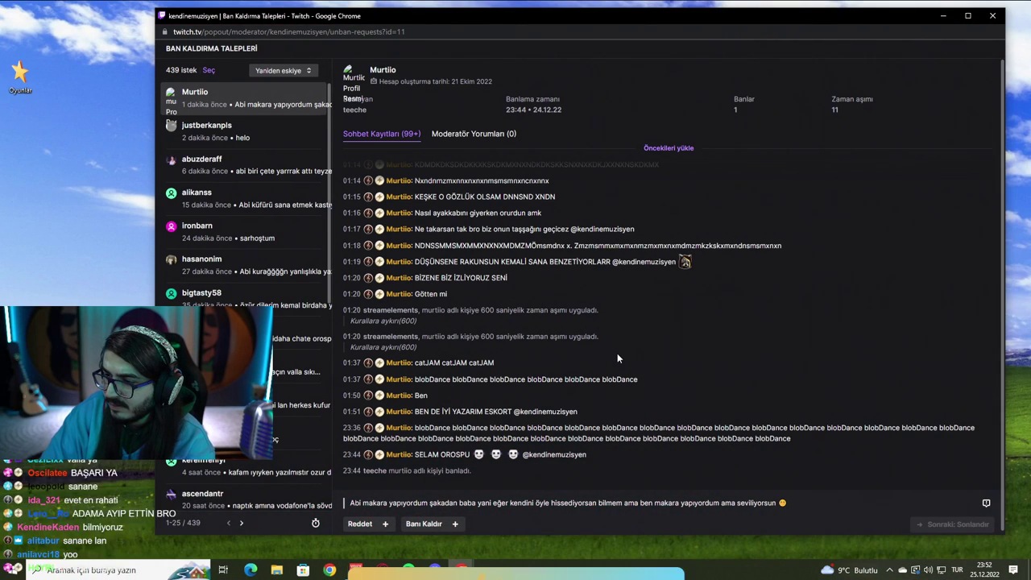
pyautogui.click(424, 523)
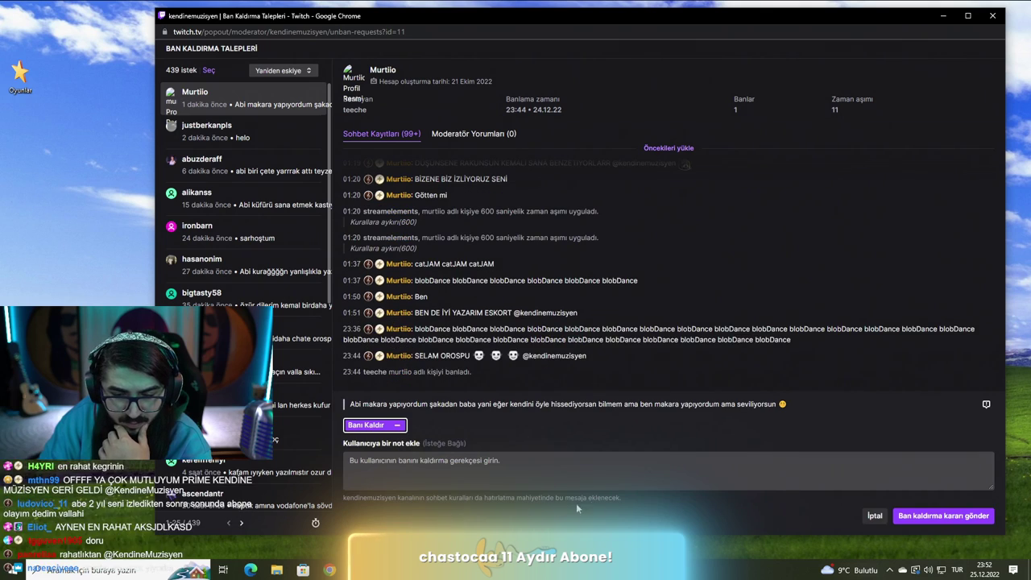
pyautogui.click(911, 515)
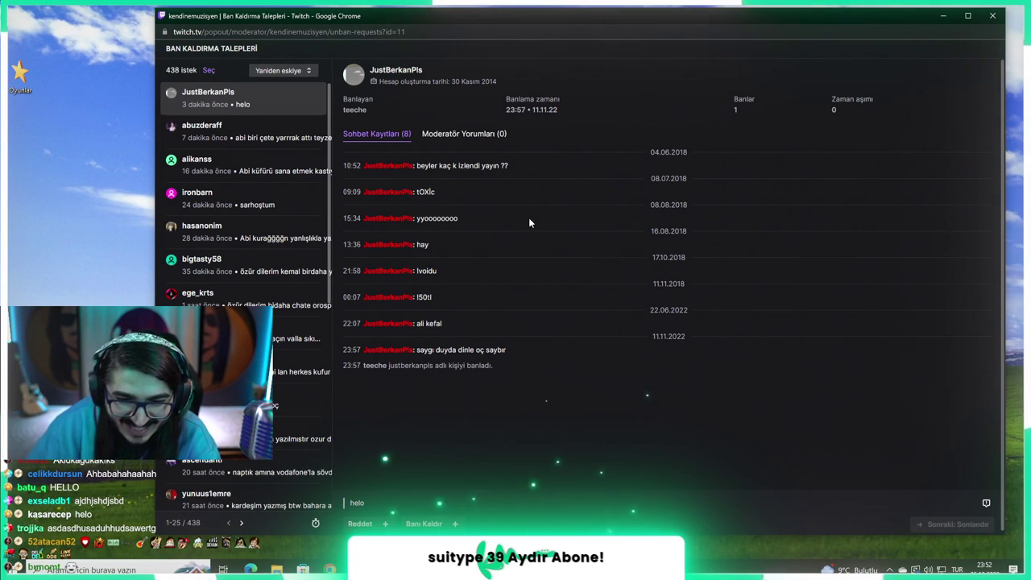
# Step: Examine the 23:57 chat message of the request whose appeal says "helo"
pyautogui.moveTo(436, 350); pyautogui.dragTo(504, 350)
pyautogui.doubleClick(445, 419)
pyautogui.click(471, 446)
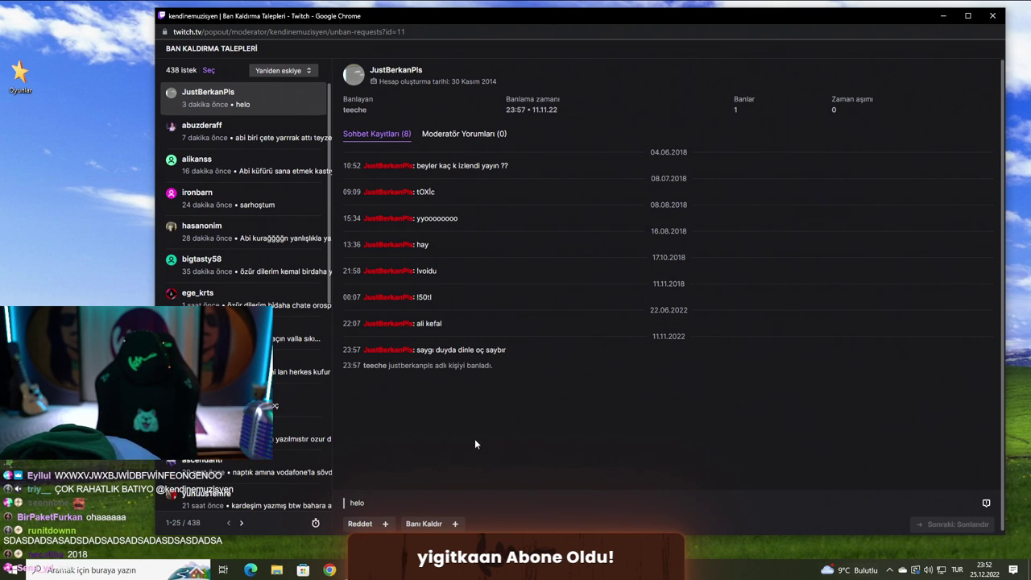
# Step: Open the request banned at 21:58 on 19.07.22 and examine its 21:58 log entries and the start of its appeal
pyautogui.click(260, 131)
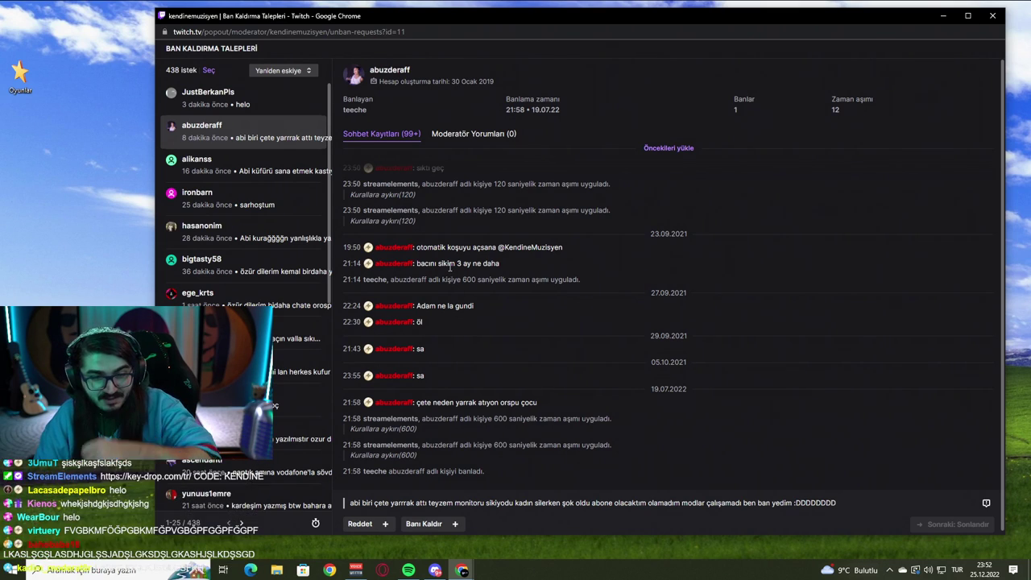
pyautogui.moveTo(495, 423); pyautogui.dragTo(517, 447)
pyautogui.click(516, 447)
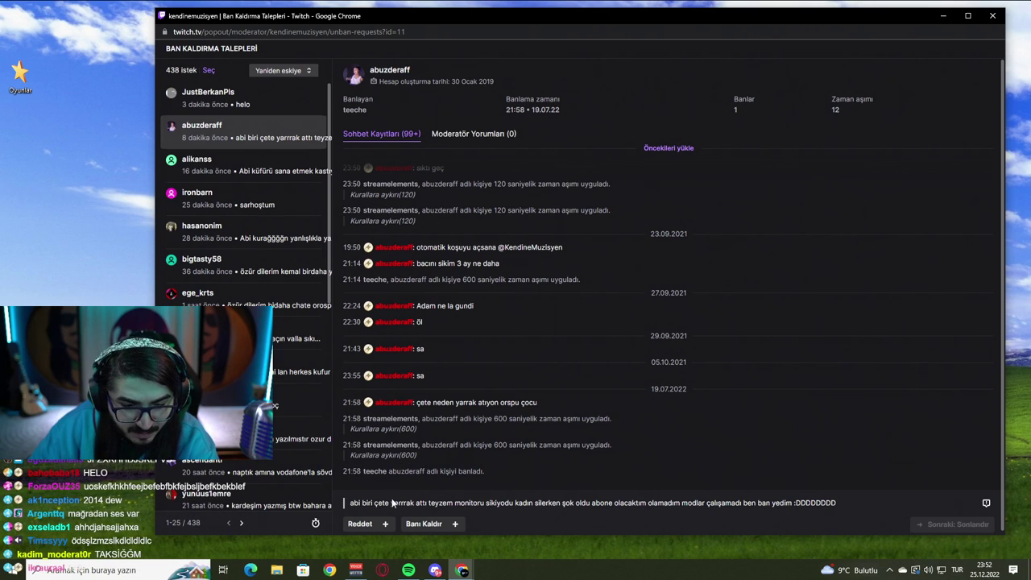
pyautogui.moveTo(370, 502); pyautogui.dragTo(570, 507)
pyautogui.click(569, 508)
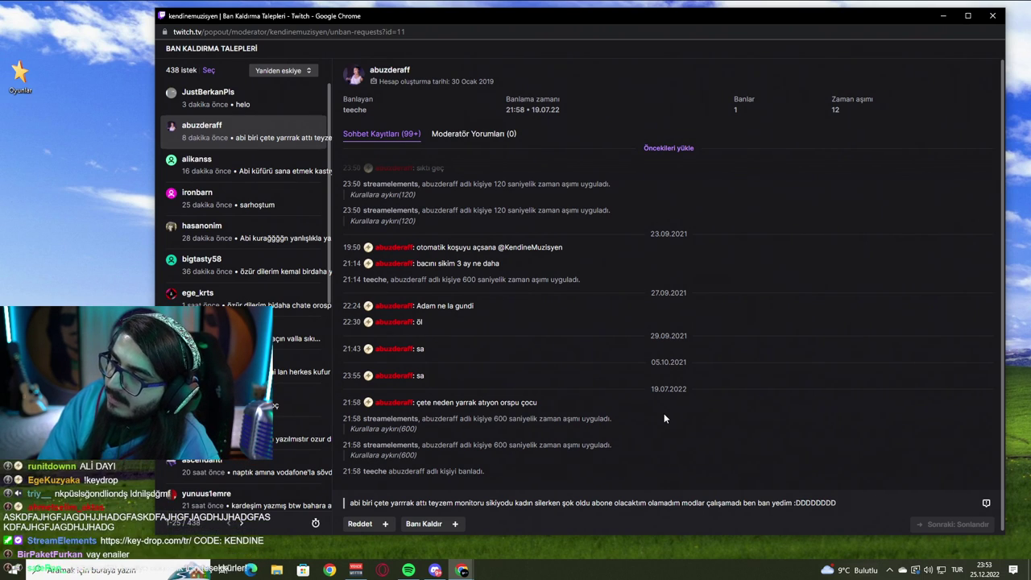
# Step: Read the rest of the open request's appeal through to its closing remark about the ban
pyautogui.moveTo(411, 500); pyautogui.dragTo(816, 501)
pyautogui.click(767, 494)
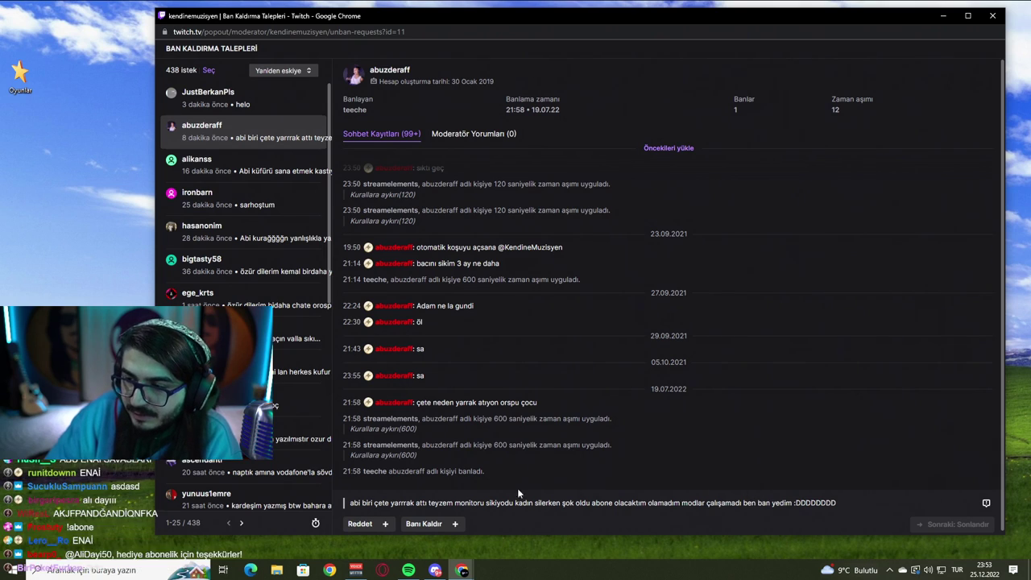
pyautogui.moveTo(578, 502); pyautogui.dragTo(675, 503)
pyautogui.moveTo(731, 502); pyautogui.dragTo(737, 502)
pyautogui.moveTo(801, 503); pyautogui.dragTo(839, 504)
pyautogui.click(795, 503)
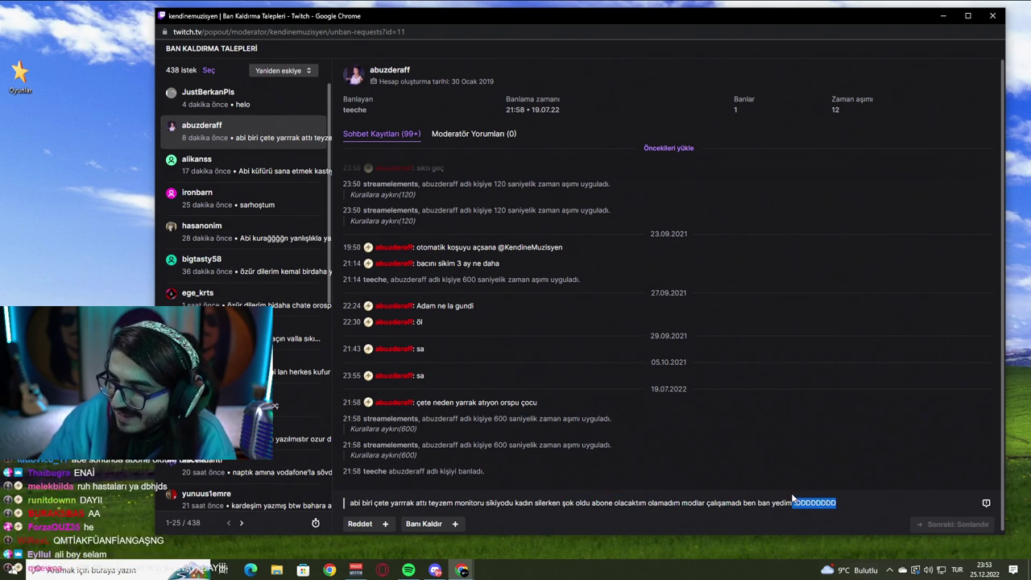
pyautogui.click(764, 498)
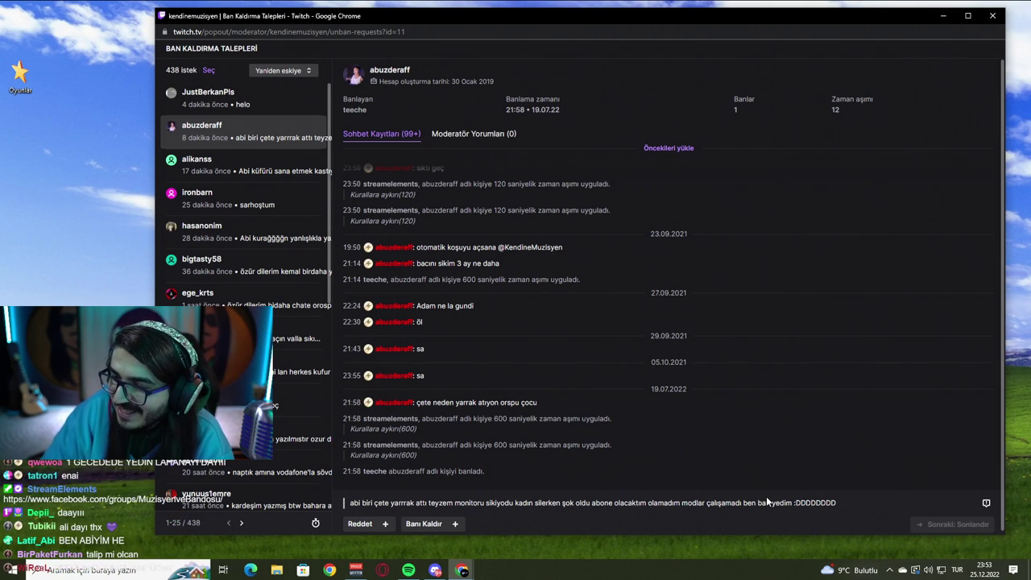
pyautogui.moveTo(672, 503); pyautogui.dragTo(739, 503)
pyautogui.click(737, 502)
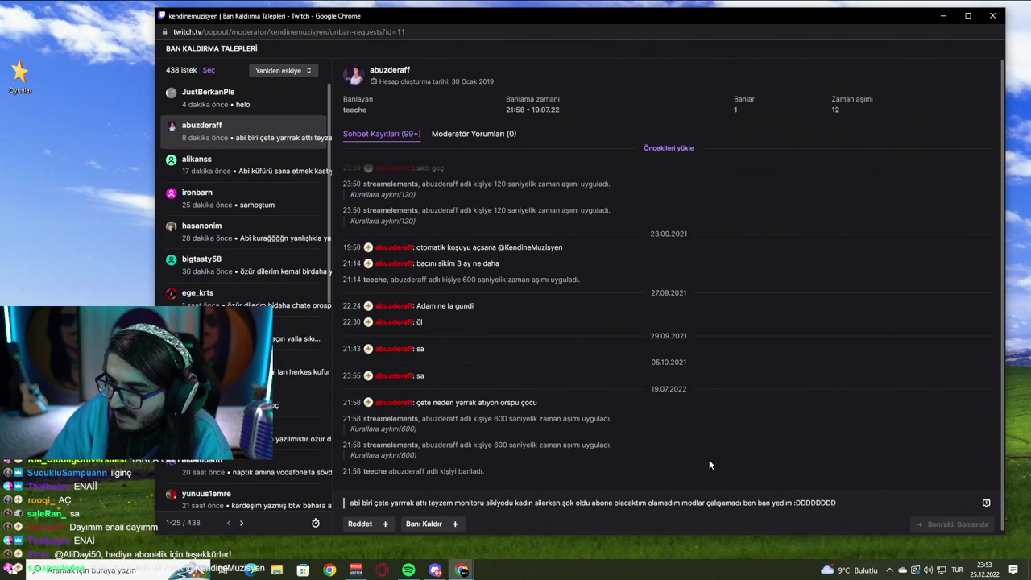
pyautogui.scroll(-1, 618, 467)
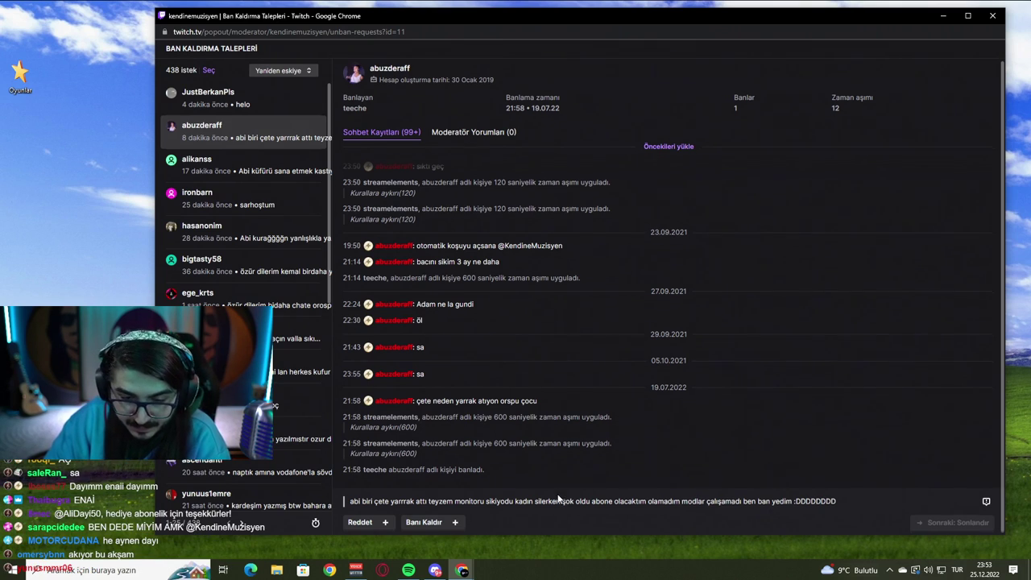
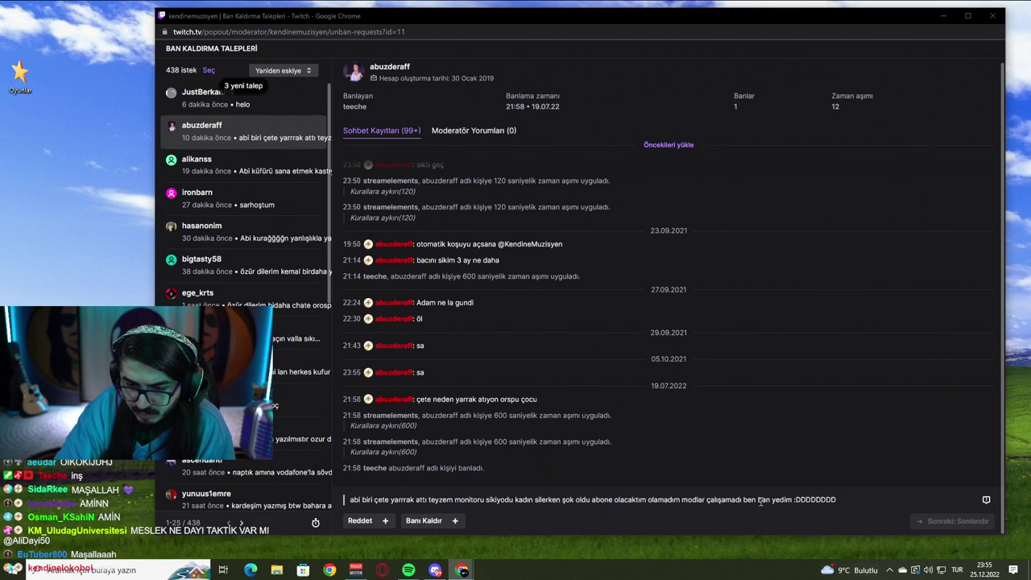
pyautogui.moveTo(808, 499); pyautogui.dragTo(758, 499)
pyautogui.click(657, 483)
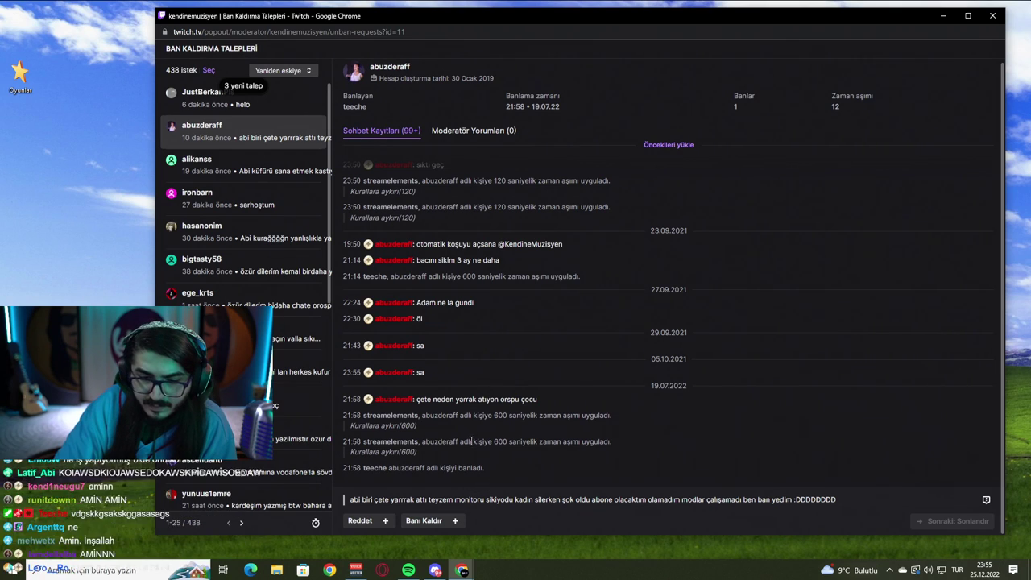
# Step: Open the request banned at 02:22 on 04.05.22 and examine its 02:22 message and ban entry
pyautogui.click(288, 180)
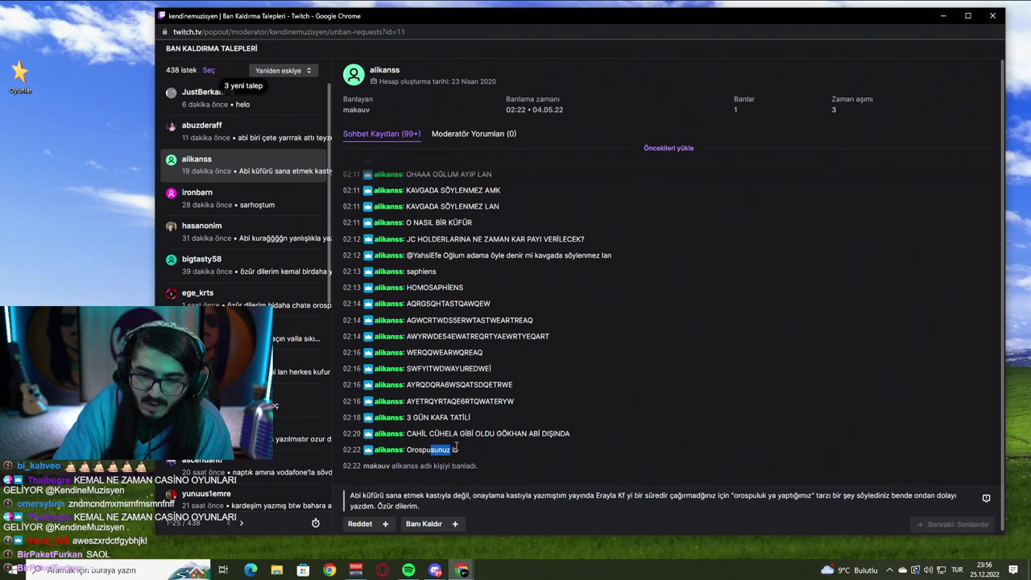
pyautogui.tripleClick(482, 464)
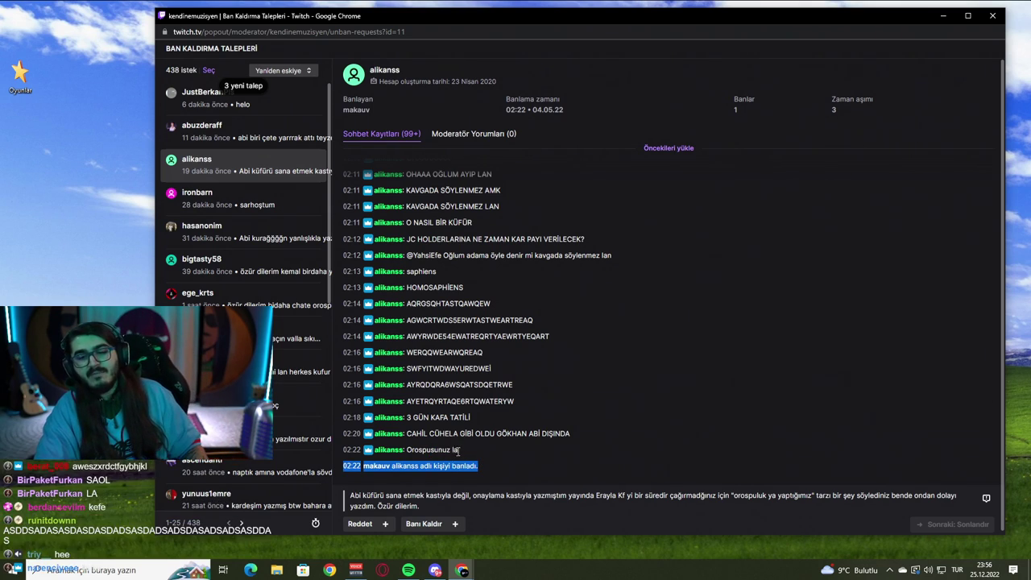
pyautogui.moveTo(464, 449)
pyautogui.mouseDown()
pyautogui.moveTo(406, 450)
pyautogui.moveTo(558, 434)
pyautogui.moveTo(457, 445)
pyautogui.mouseUp()
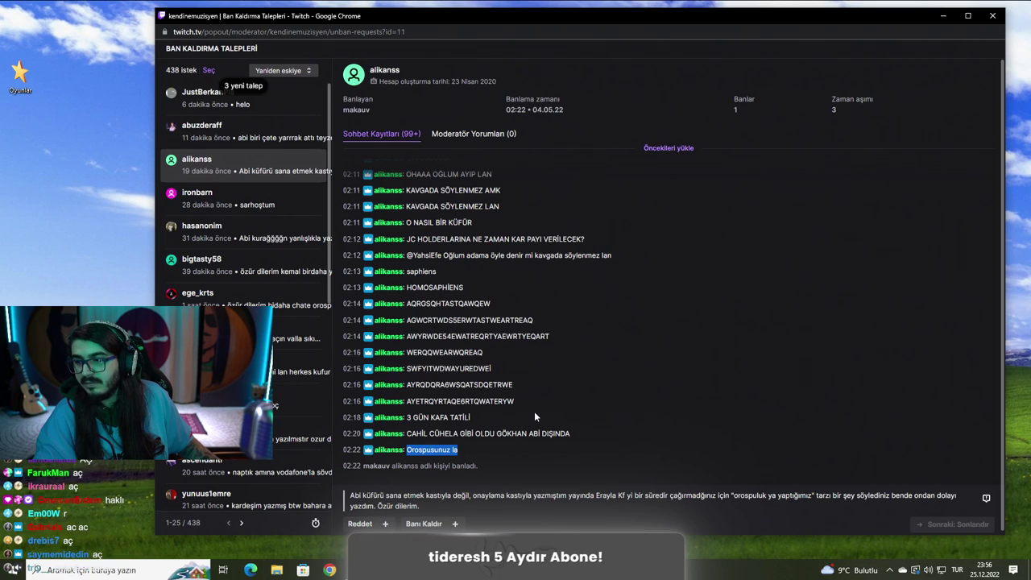
# Step: Lift the ban of the open request with the note "lütfen yazış tarmızıaız"
pyautogui.click(424, 524)
pyautogui.click(470, 468)
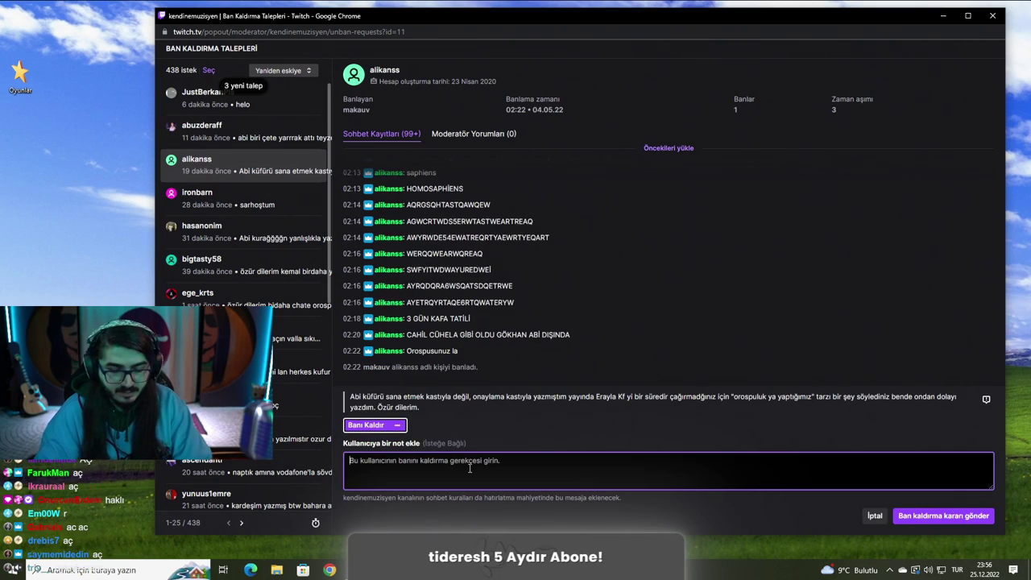
pyautogui.write('lütfen ya')
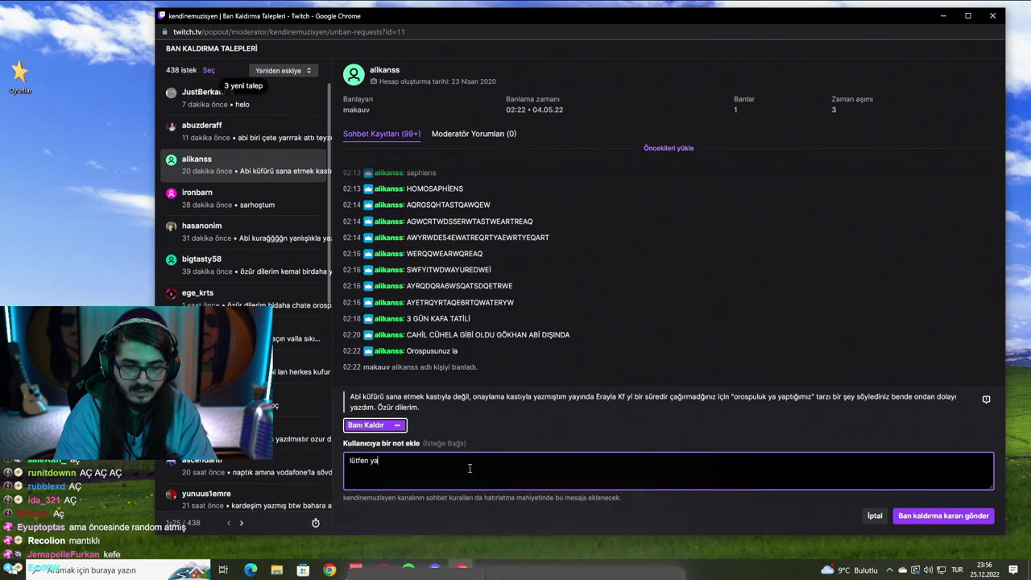
pyautogui.write('zış tarmızıaız')
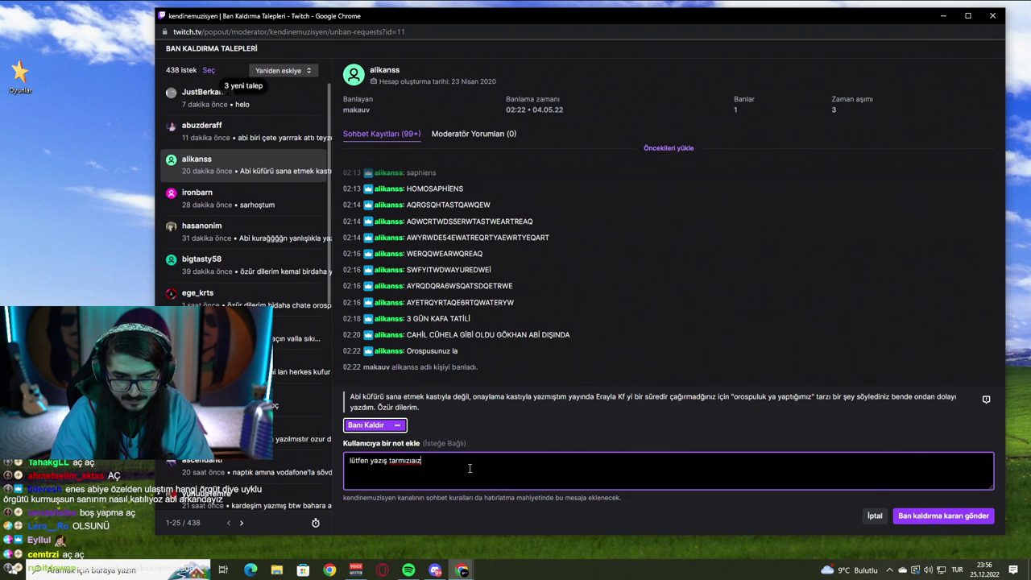
pyautogui.click(942, 515)
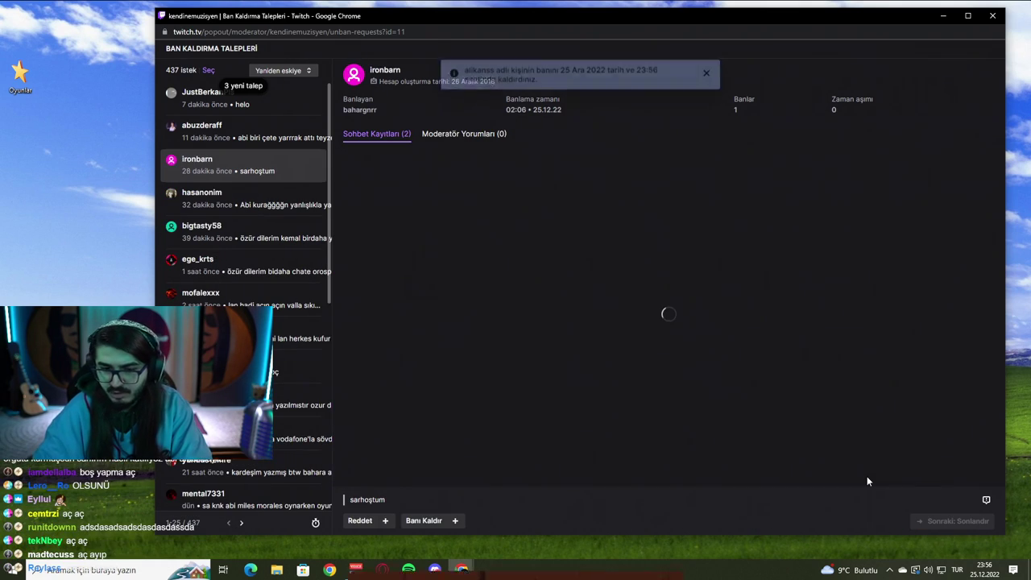
# Step: Open the newly arrived request banned at 23:38 on 25.12.22 and lift its ban without adding a note
pyautogui.click(258, 197)
pyautogui.click(257, 135)
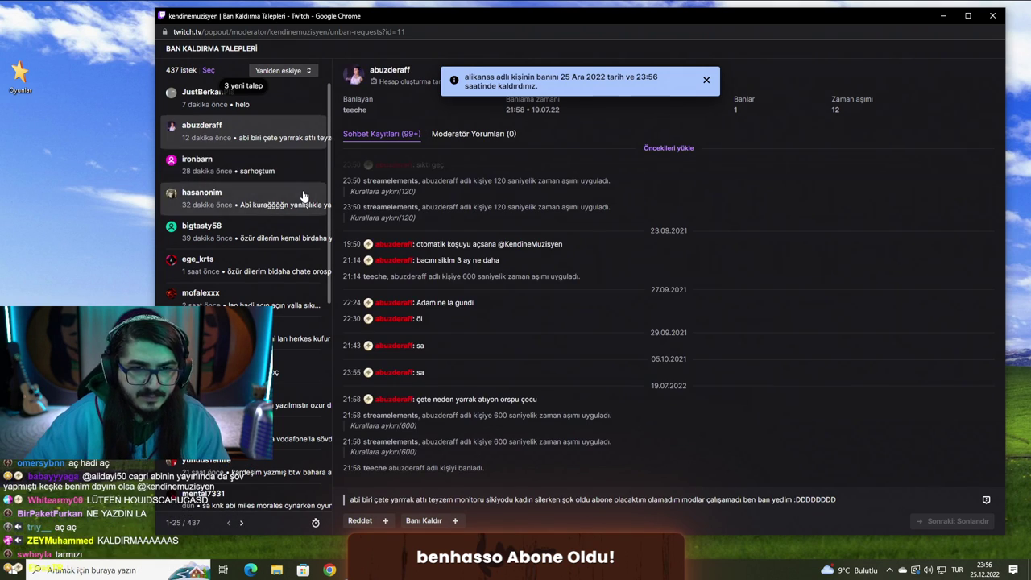
pyautogui.click(246, 103)
pyautogui.click(281, 111)
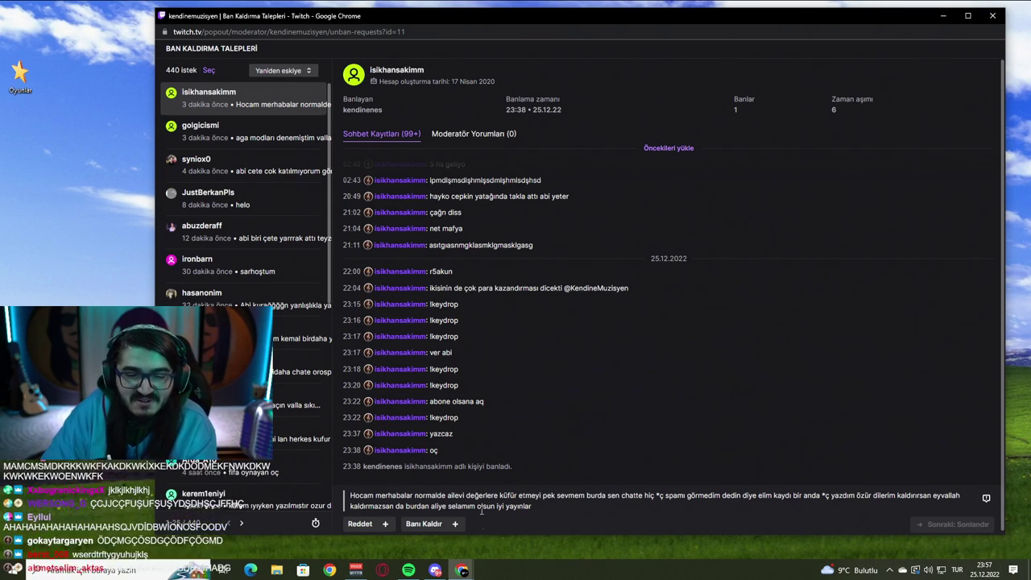
pyautogui.click(455, 523)
pyautogui.click(938, 517)
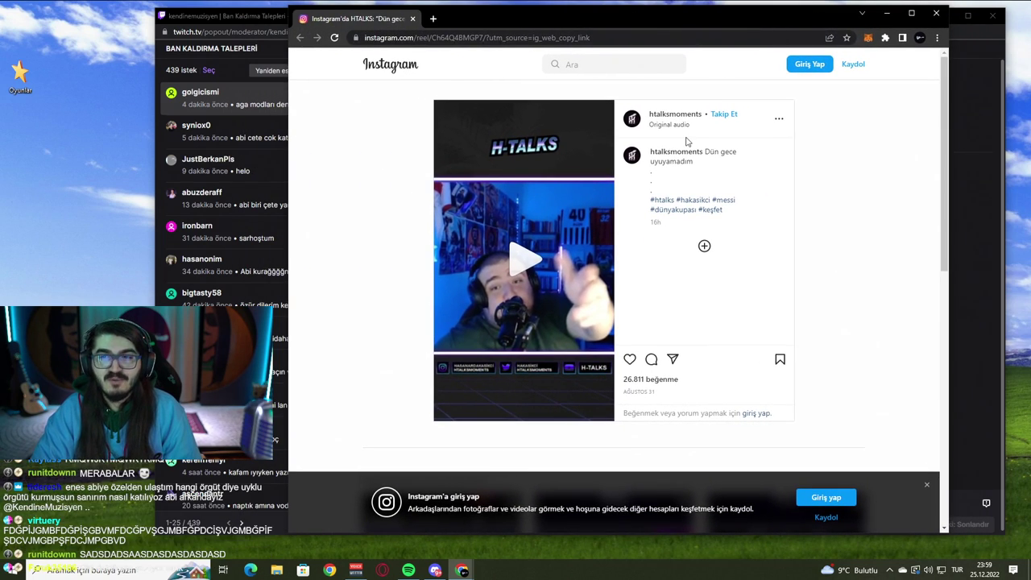
# Step: Watch the H-TALKS reel on the Instagram page and close that page
pyautogui.click(559, 245)
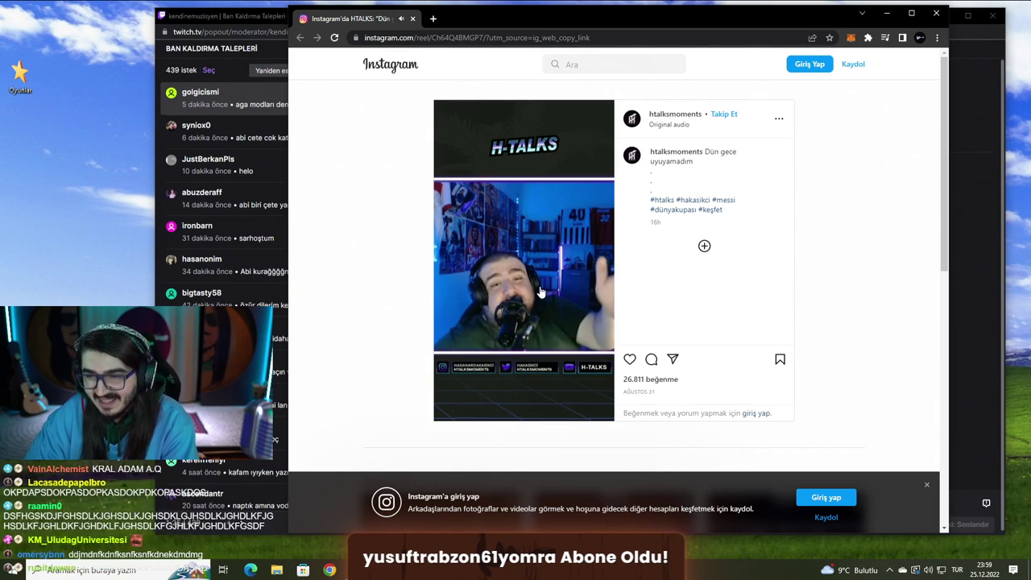
pyautogui.click(597, 271)
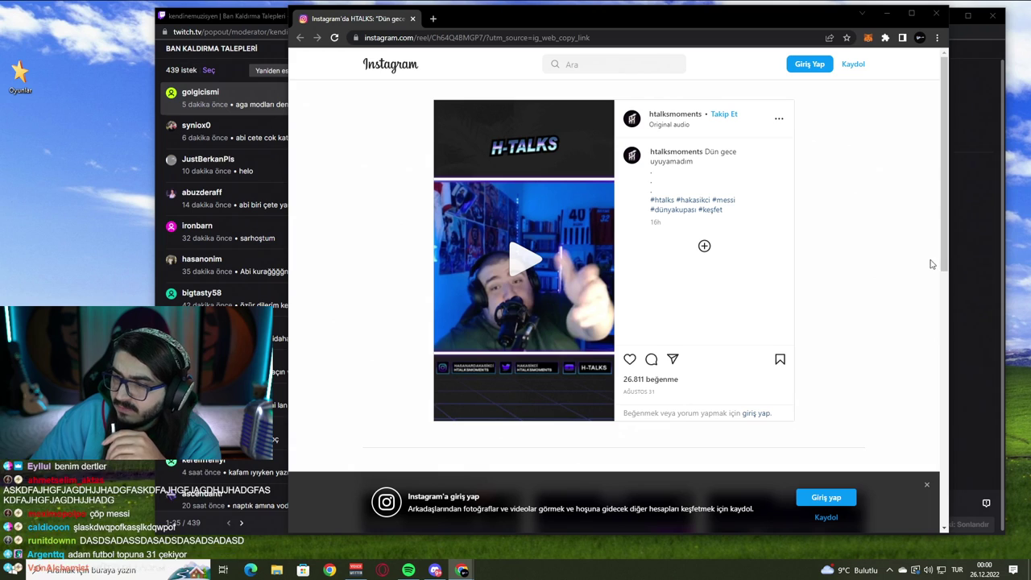
pyautogui.moveTo(489, 30); pyautogui.dragTo(504, 70)
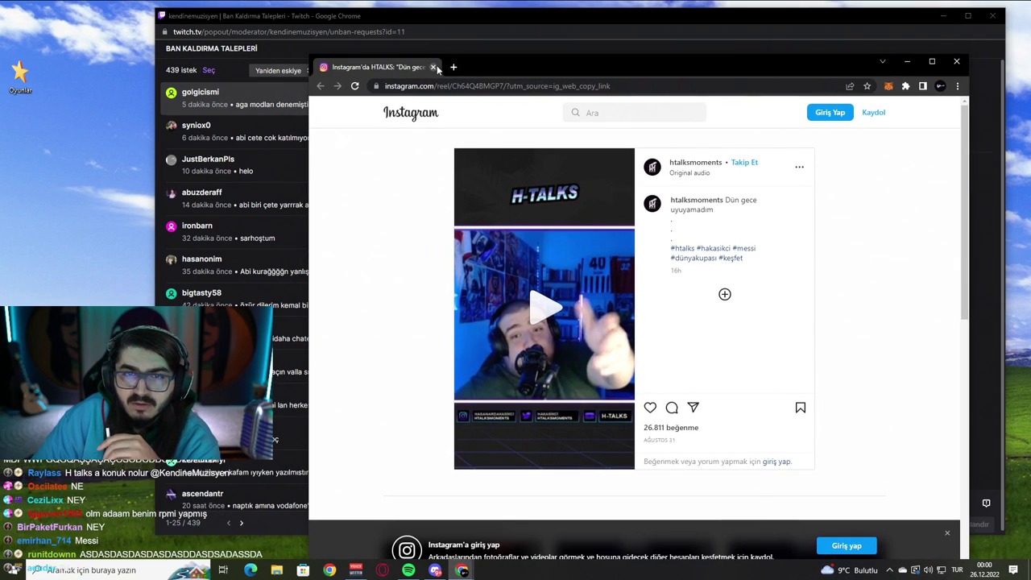
pyautogui.click(437, 65)
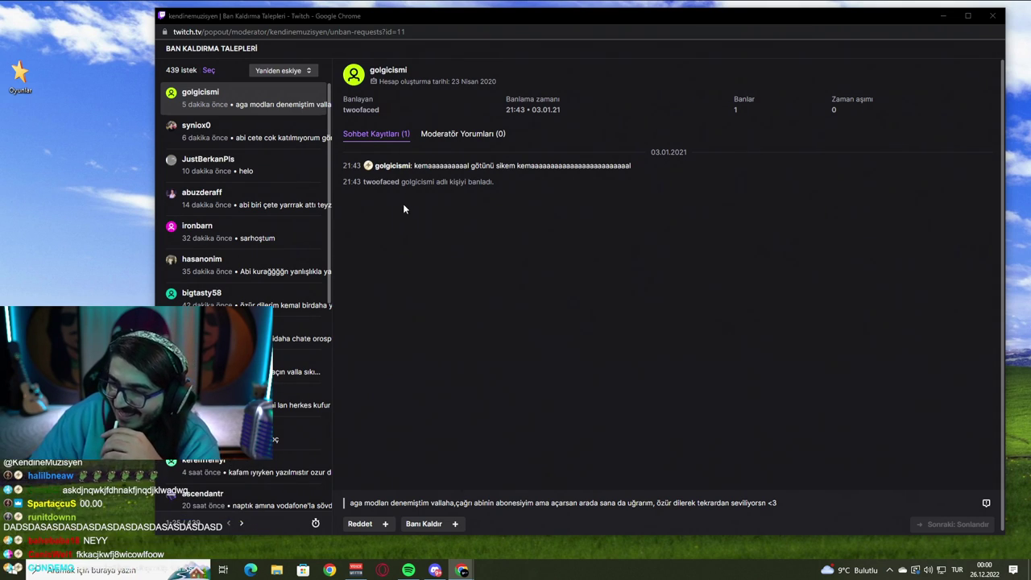
# Step: Lift the ban of the request banned at 21:43 on 03.01.21 without a note, and open the request whose appeal reads "helo"
pyautogui.click(303, 134)
pyautogui.click(301, 103)
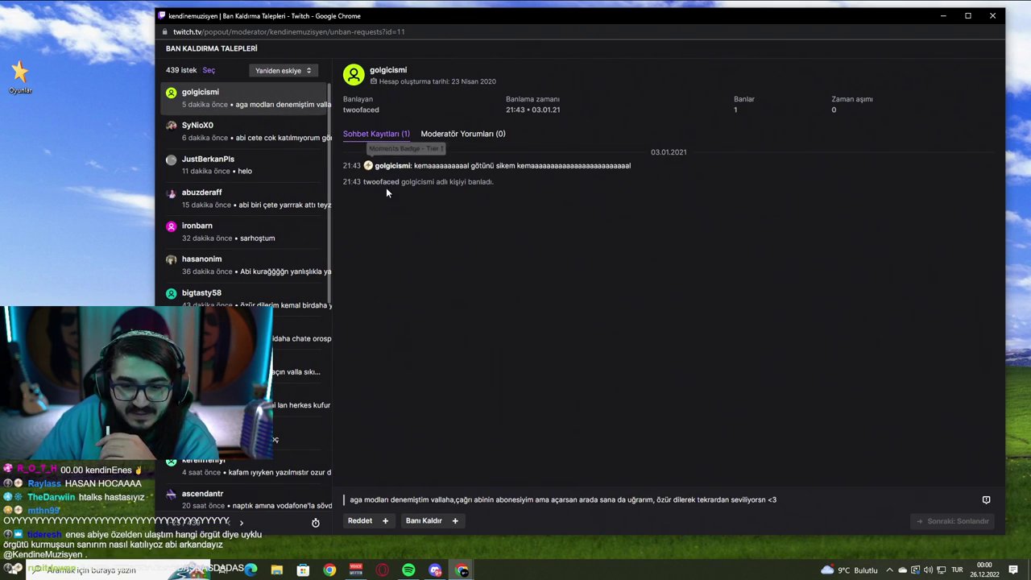
pyautogui.click(454, 520)
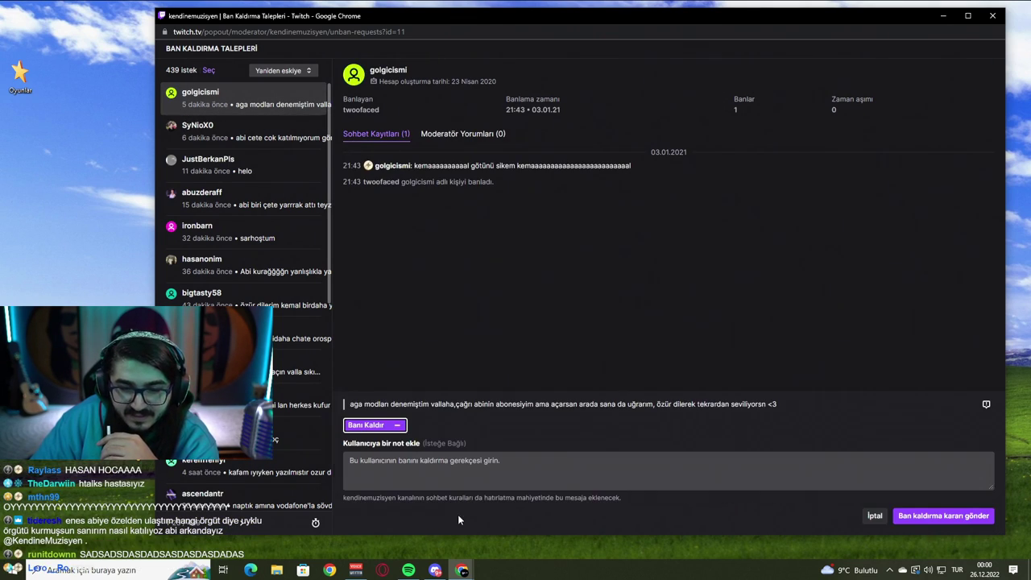
pyautogui.click(918, 517)
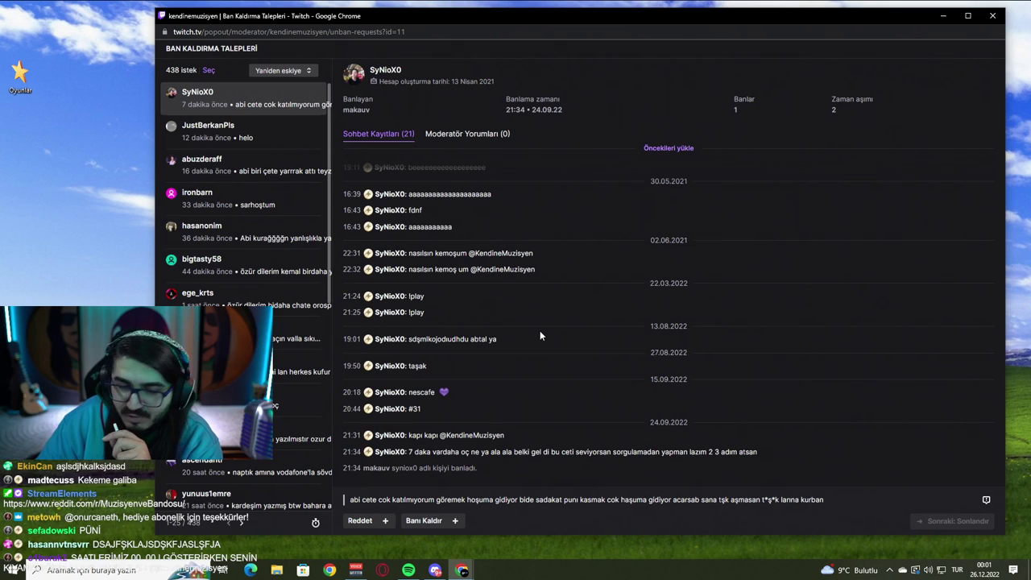
pyautogui.click(281, 134)
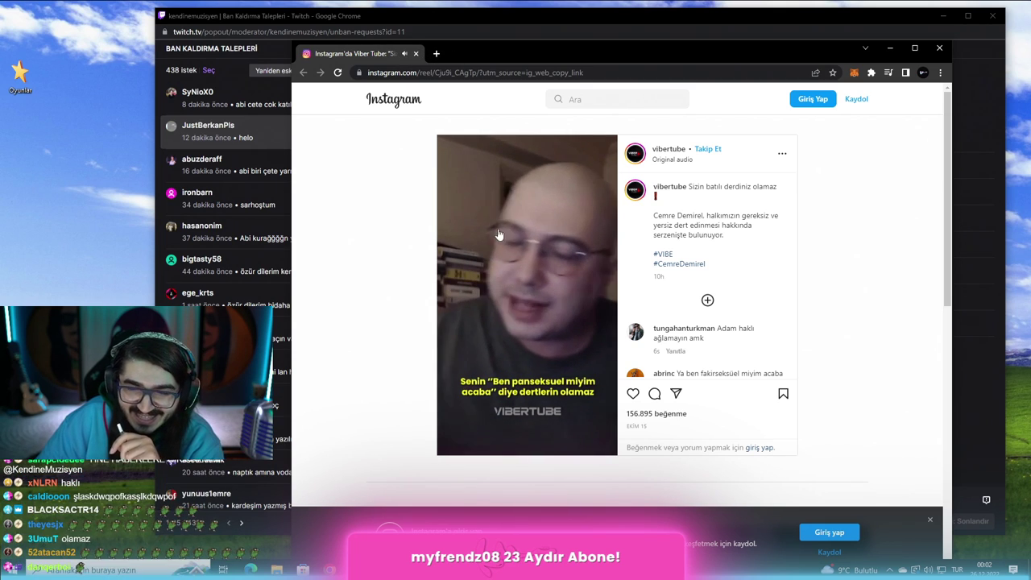
# Step: Watch the Viber Tube reel on the Instagram page, pausing and resuming it, and close that page
pyautogui.click(514, 274)
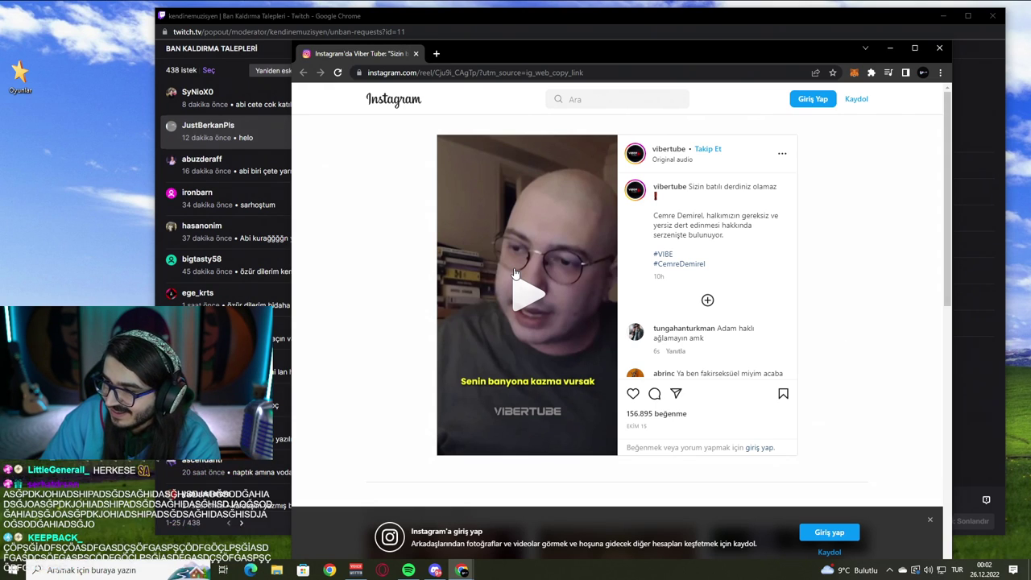
pyautogui.click(516, 274)
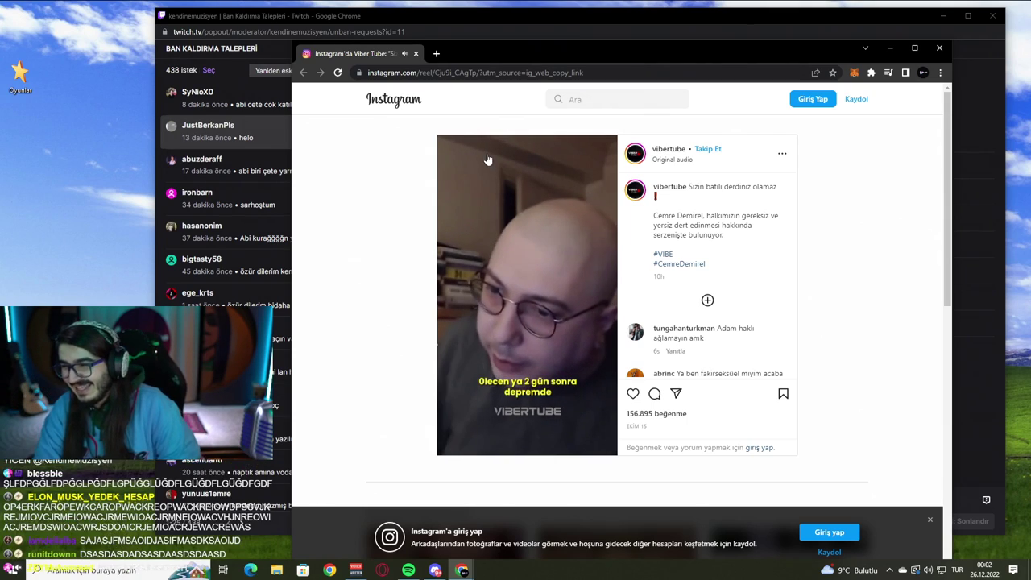
pyautogui.click(570, 239)
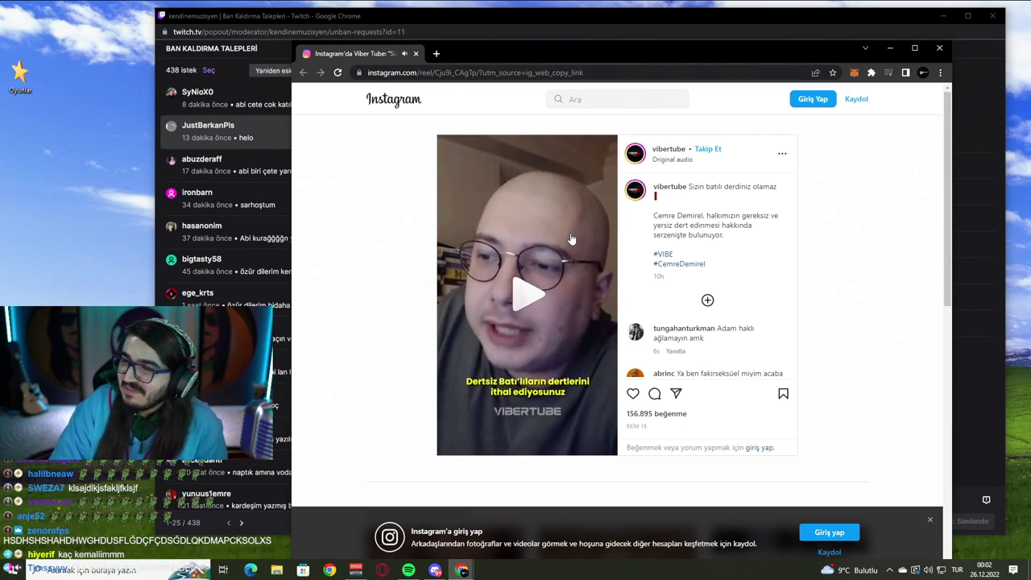
pyautogui.click(416, 54)
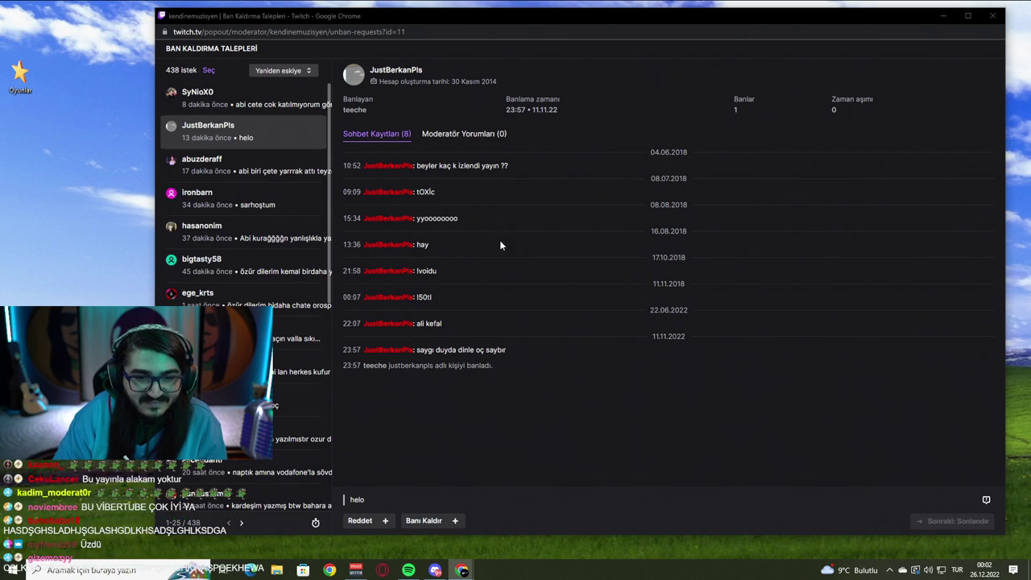
# Step: Open the request banned at 21:58 on 19.07.22, followed by the one banned at 05:26 on 22.12.22 near the list's end
pyautogui.click(267, 178)
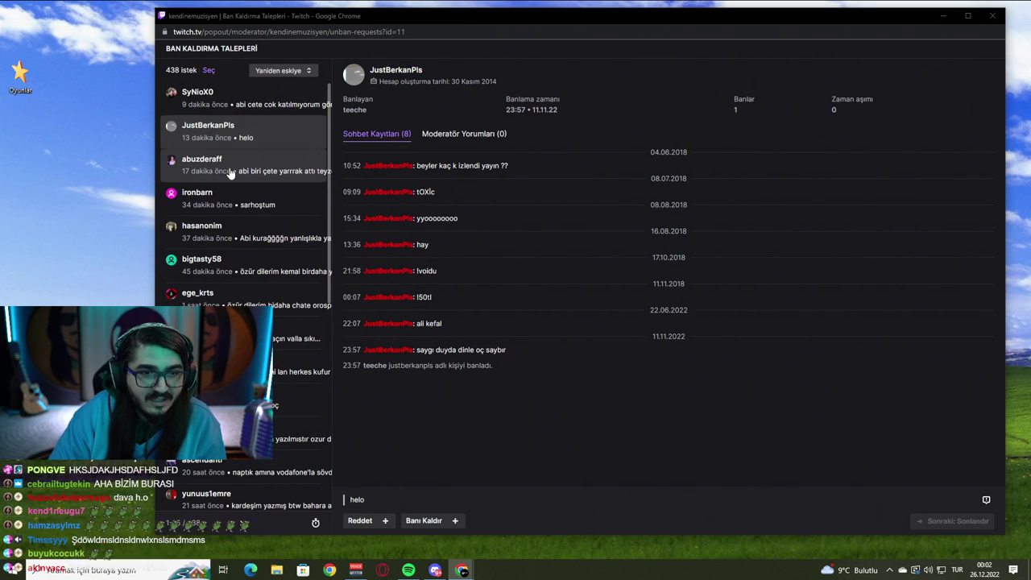
pyautogui.scroll(-2, 255, 242)
pyautogui.scroll(-3, 255, 250)
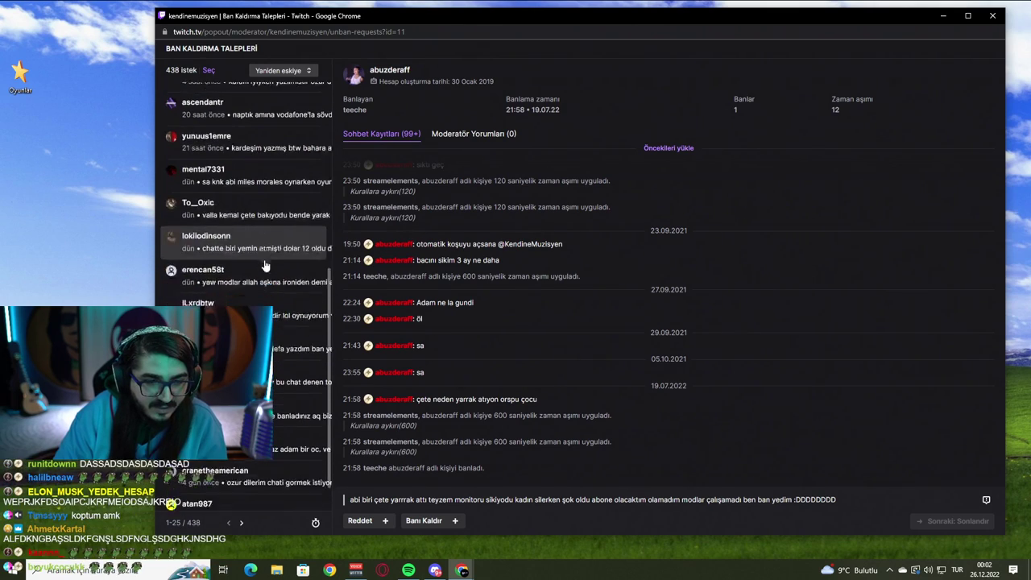
pyautogui.click(284, 460)
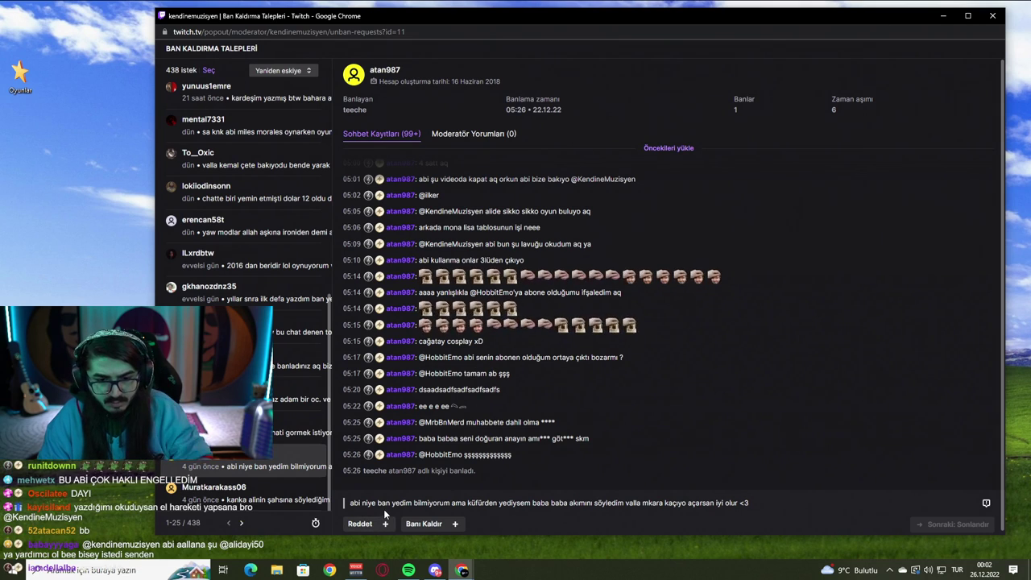
# Step: Examine the appeal text and the 05:25 chat messages of the open request banned on 22.12.22
pyautogui.moveTo(413, 503); pyautogui.dragTo(513, 504)
pyautogui.moveTo(610, 502); pyautogui.dragTo(654, 502)
pyautogui.click(654, 503)
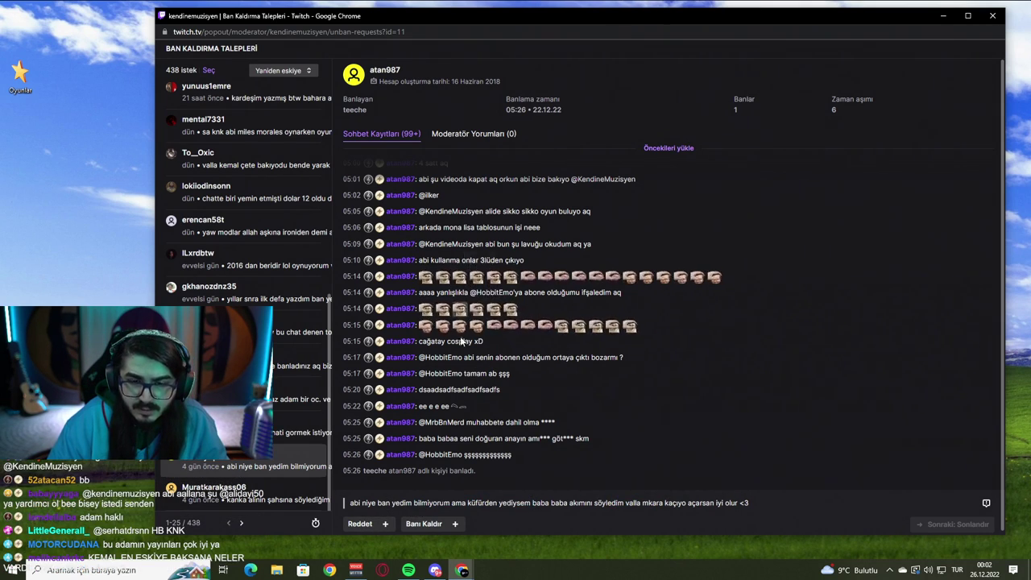
pyautogui.moveTo(484, 440); pyautogui.dragTo(576, 442)
pyautogui.click(576, 442)
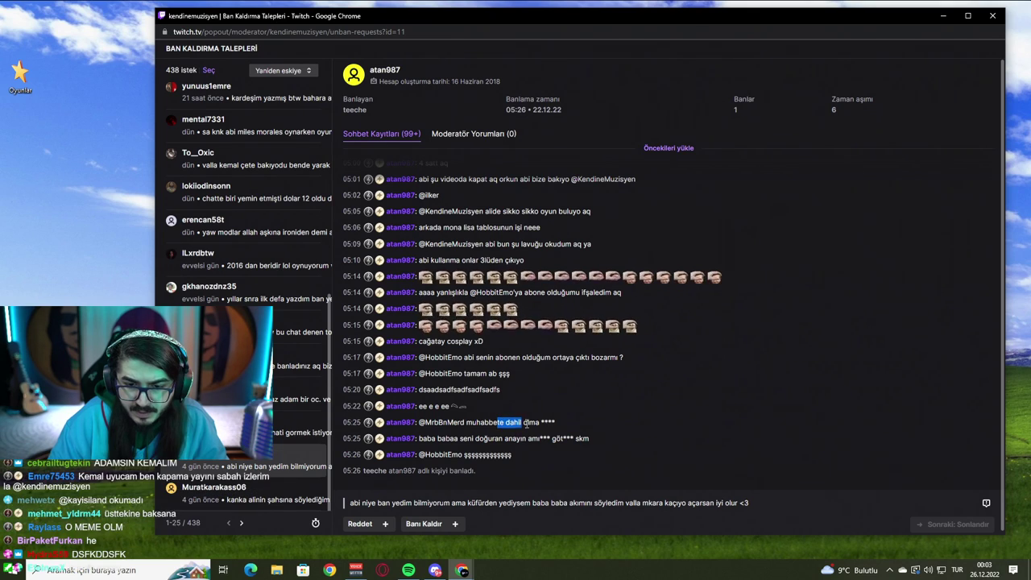
pyautogui.click(443, 427)
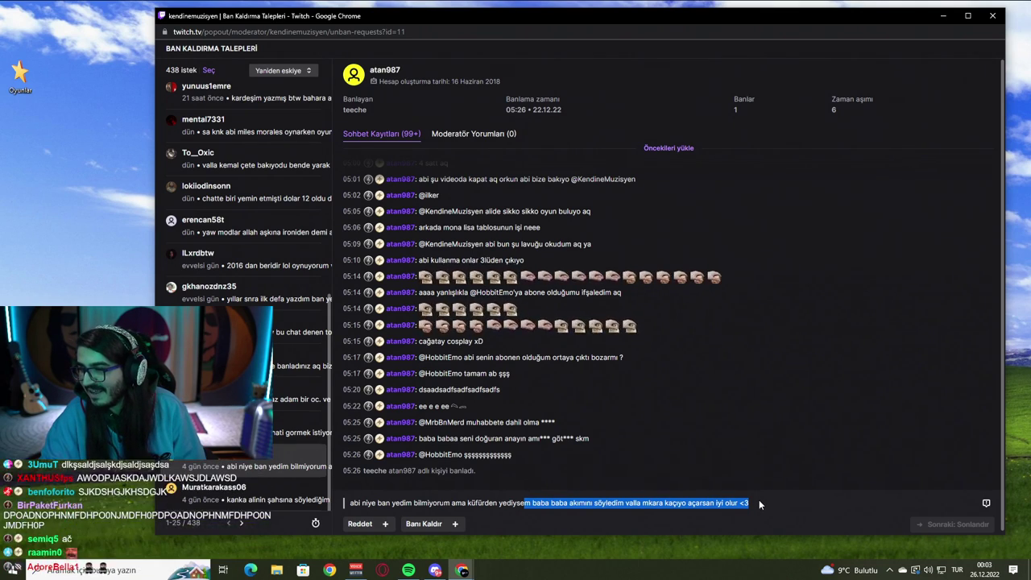
# Step: Lift the ban of the open request with the note "ayıp memeler çete yazılmayacak bir daha"
pyautogui.click(455, 525)
pyautogui.click(541, 467)
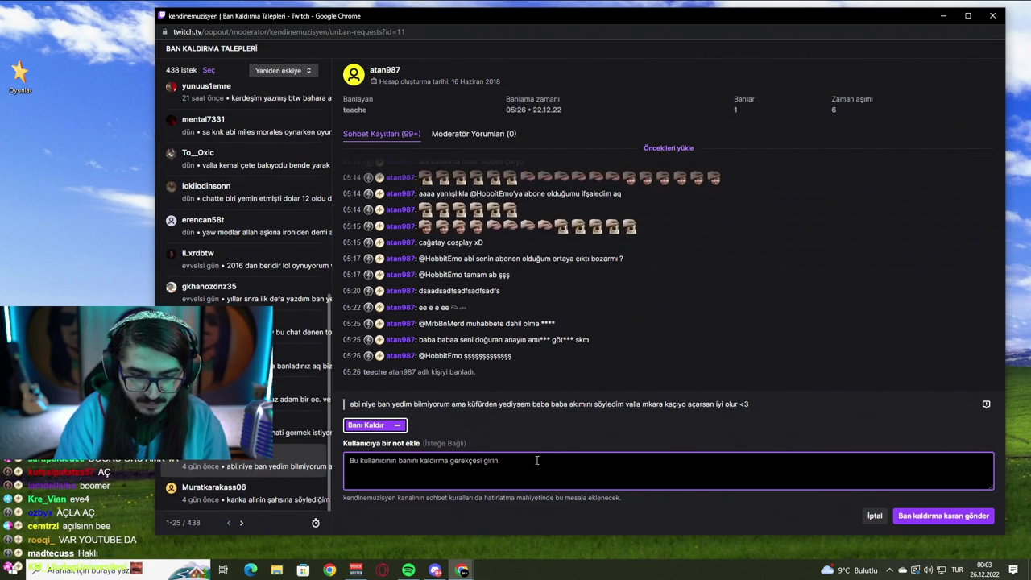
pyautogui.write('ayıp memeler')
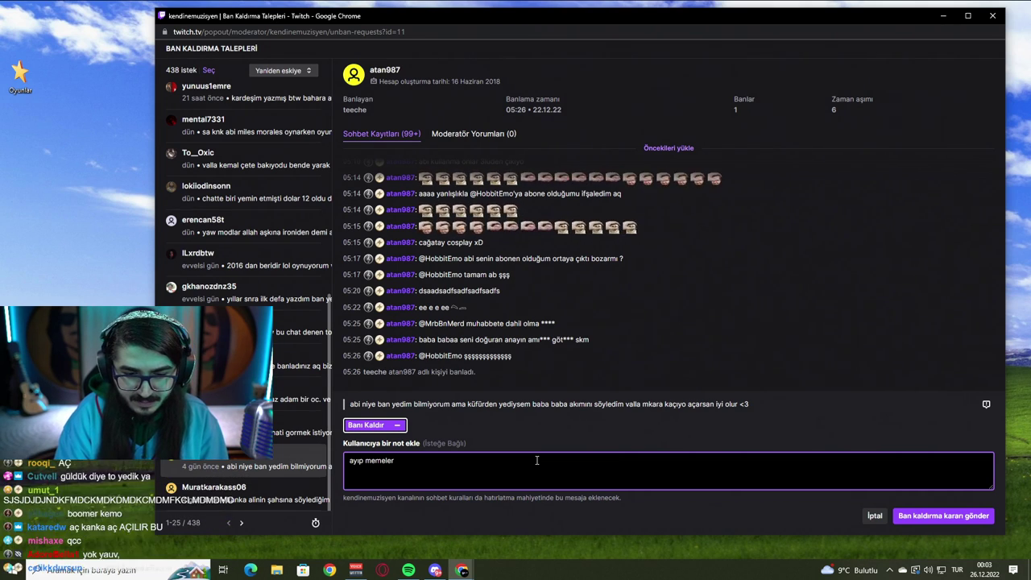
pyautogui.write(' çete yazılmayacak bir daha')
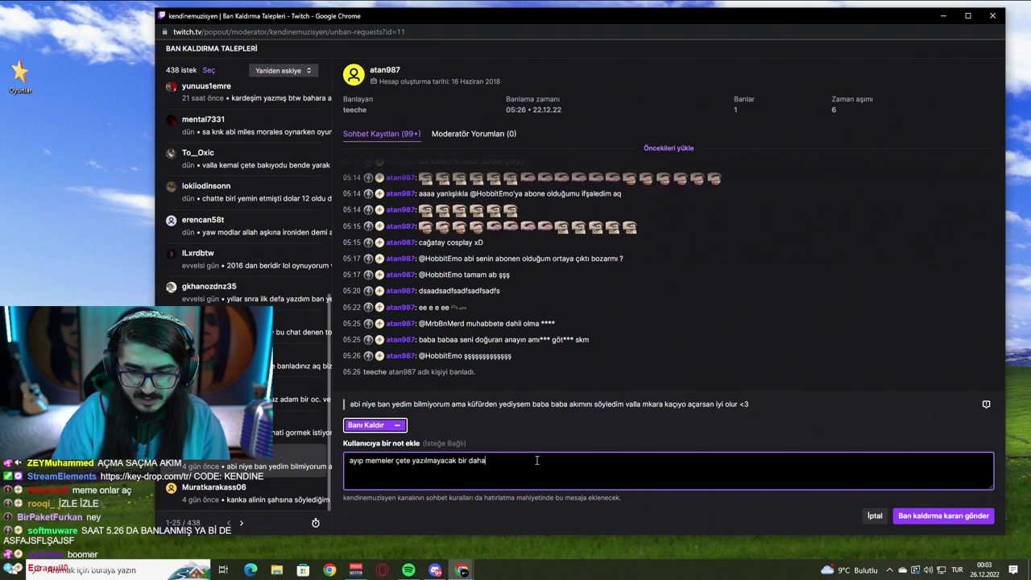
pyautogui.click(910, 515)
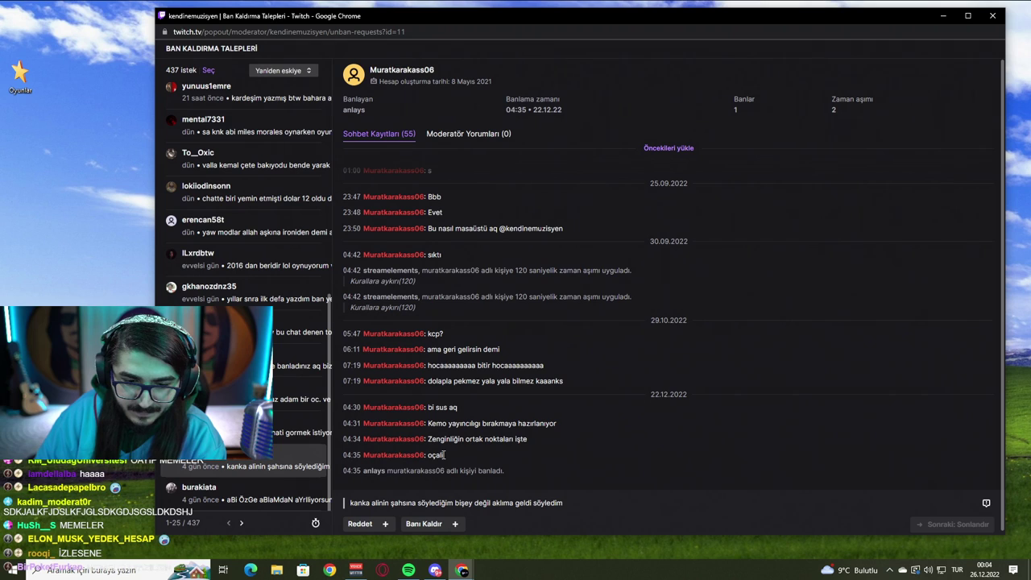
# Step: Examine the appeal and chat log of the request banned at 04:35 on 22.12.22
pyautogui.moveTo(371, 505); pyautogui.dragTo(559, 503)
pyautogui.click(560, 503)
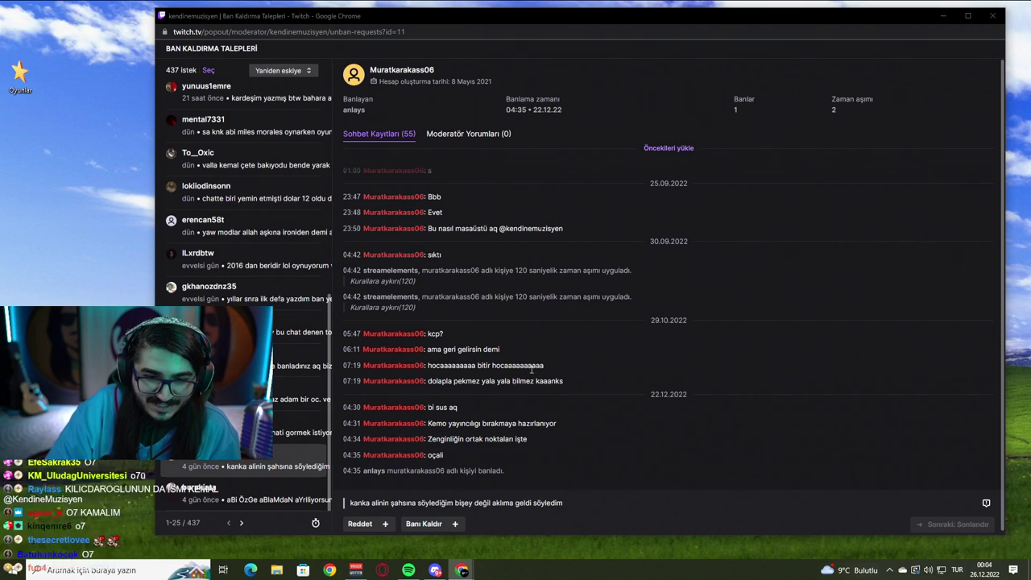
pyautogui.scroll(-1, 500, 370)
pyautogui.moveTo(447, 499); pyautogui.dragTo(562, 488)
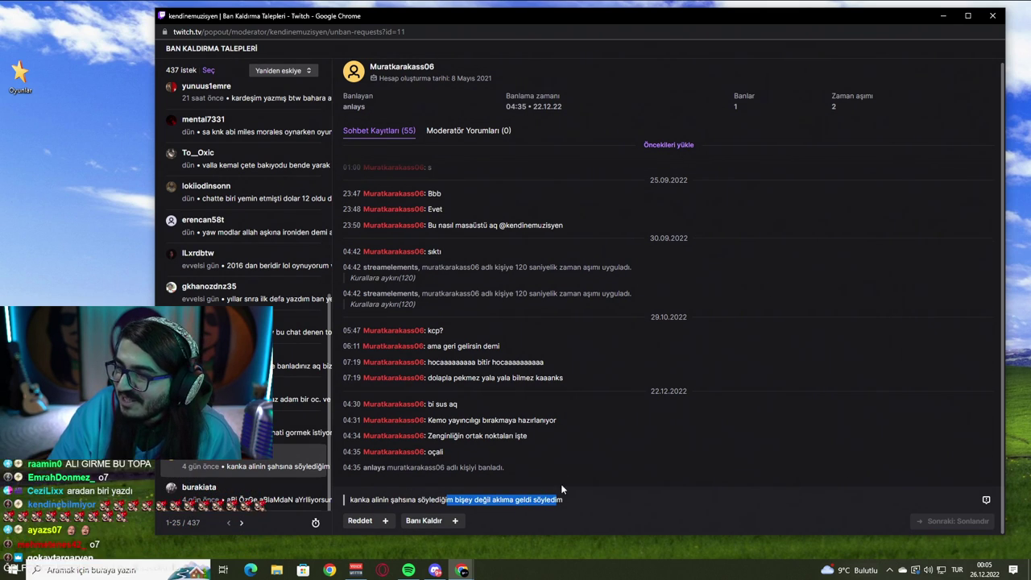
pyautogui.click(656, 405)
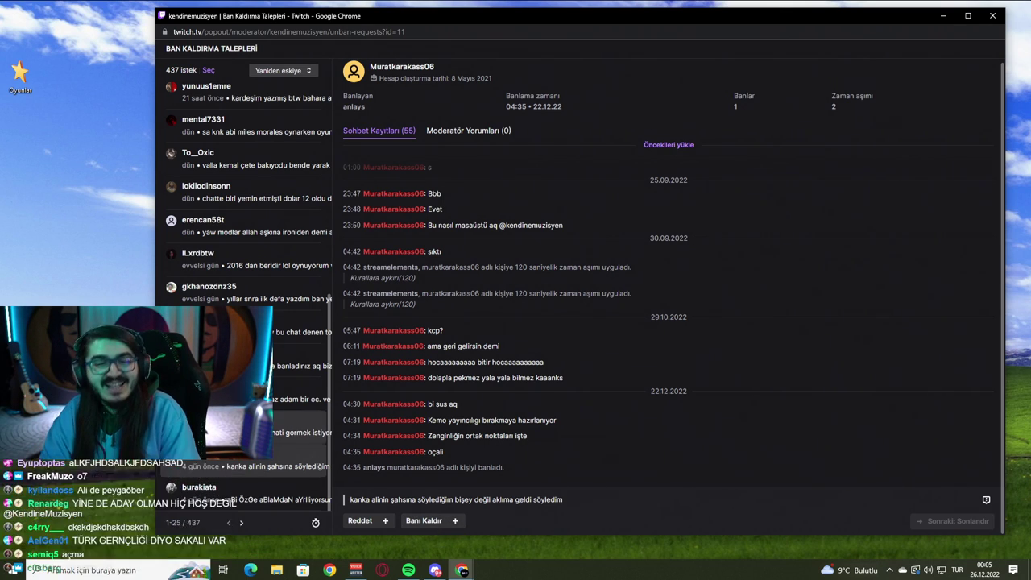
# Step: Open the request banned at 03:11 on 22.12.22 and examine its last chat message before the ban
pyautogui.click(271, 491)
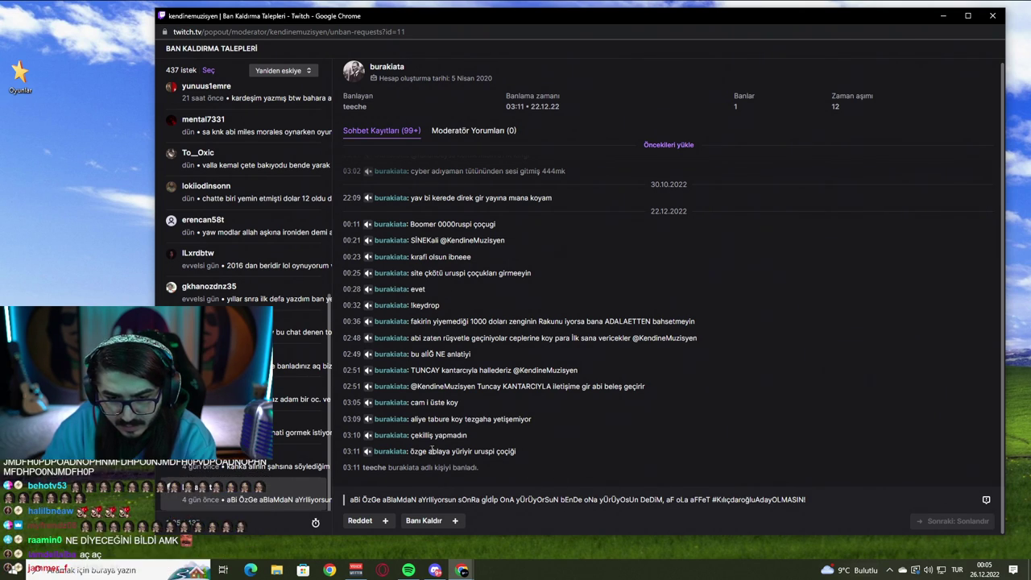
pyautogui.moveTo(436, 451); pyautogui.dragTo(514, 454)
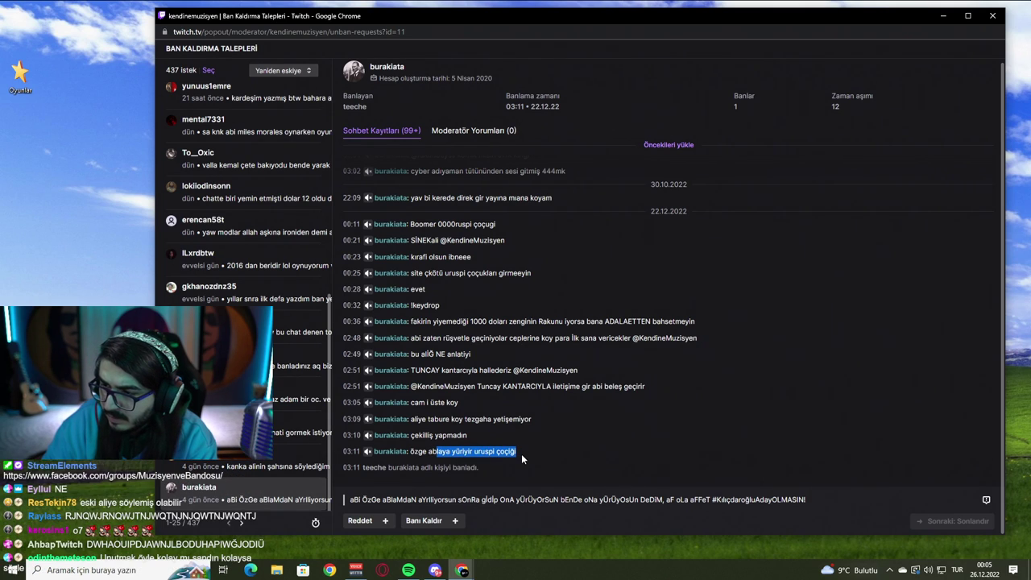
pyautogui.click(537, 445)
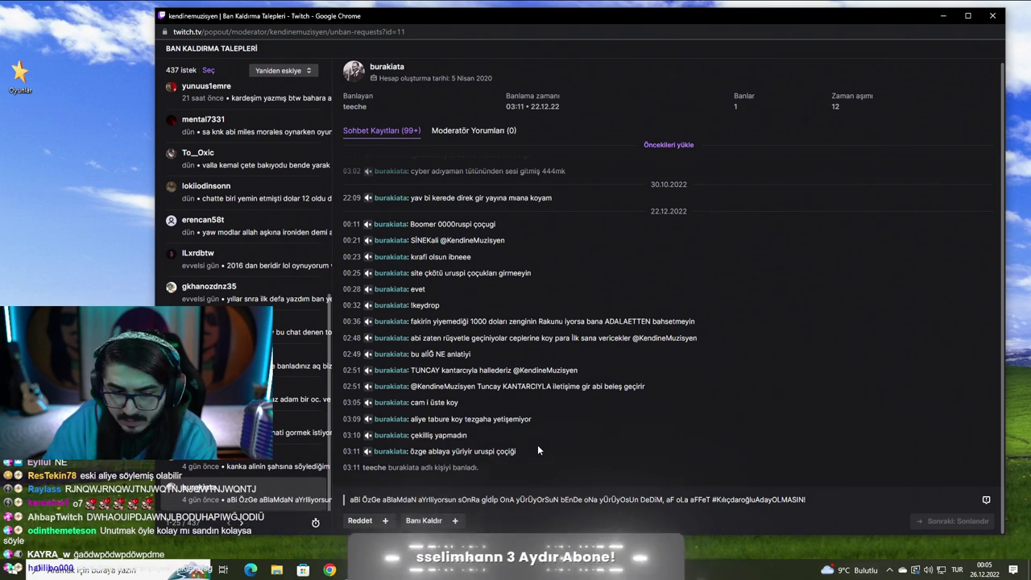
# Step: Show the next page of requests and open those banned at 21:04 on 20.12.22 and at 02:30 on 27.10.22
pyautogui.click(242, 524)
pyautogui.click(255, 116)
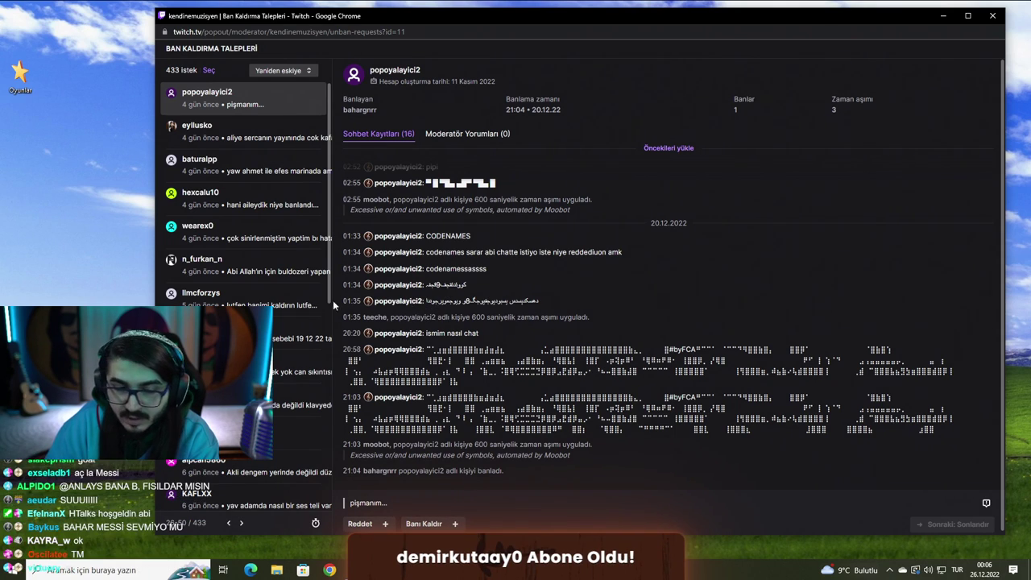
pyautogui.click(314, 132)
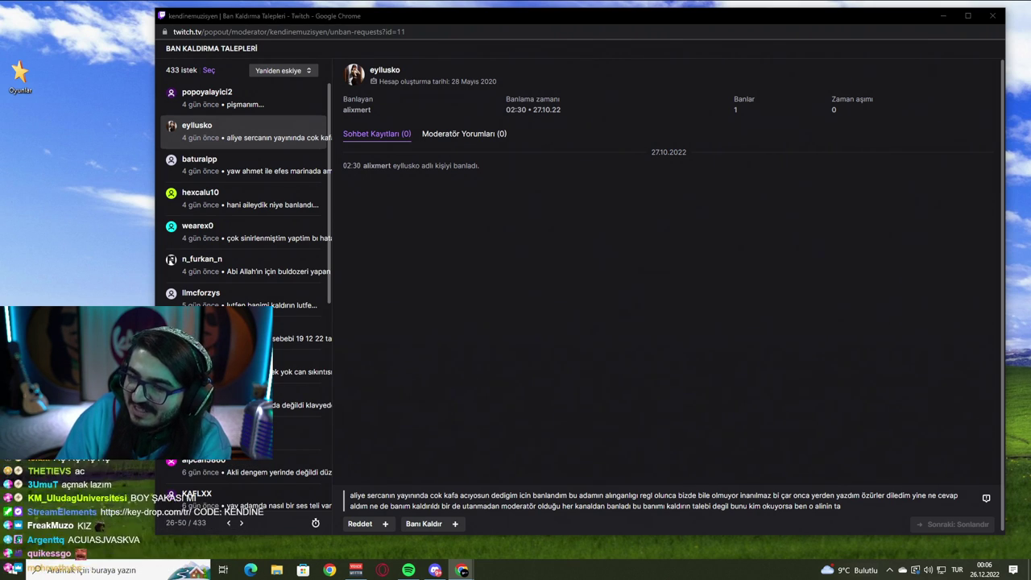
# Step: Open the request banned at 00:12 on 22.12.22 and examine its 21:53 chat message
pyautogui.click(250, 161)
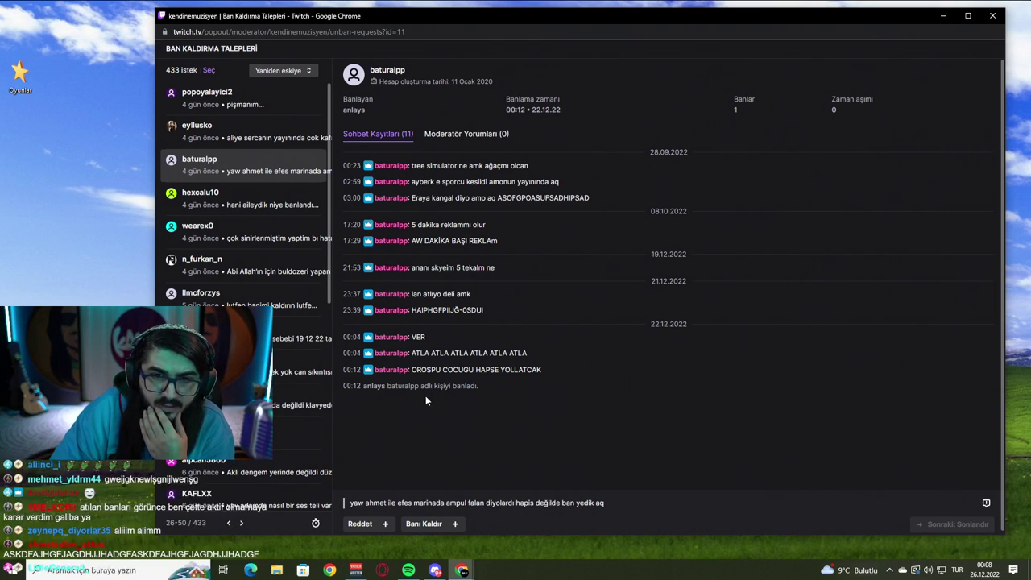
pyautogui.moveTo(448, 271); pyautogui.dragTo(497, 272)
pyautogui.click(483, 276)
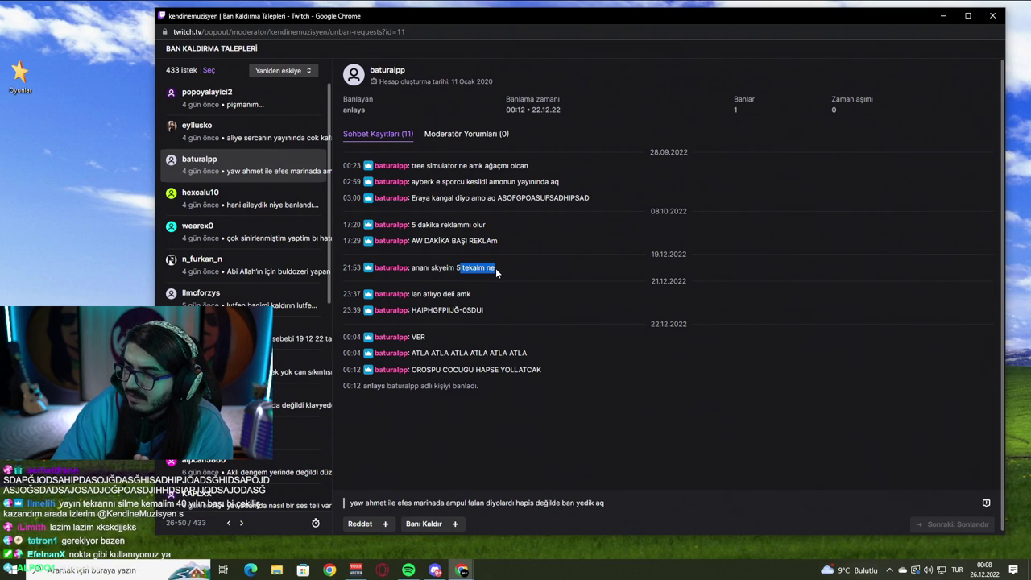
# Step: Open the request banned at 23:22 on 21.12.22 and examine its chat messages from 02.09.2022
pyautogui.click(282, 213)
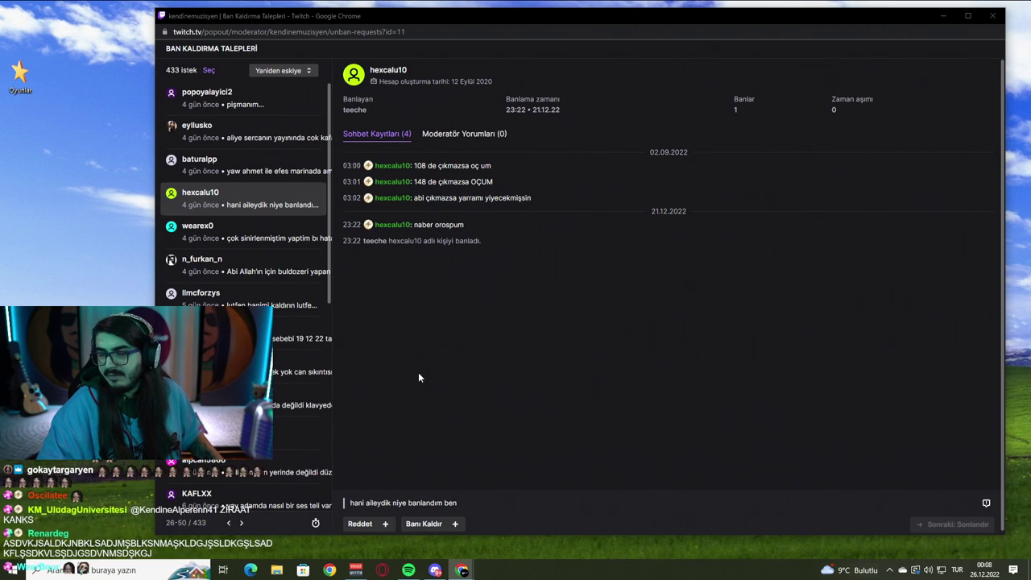
pyautogui.moveTo(440, 165); pyautogui.dragTo(532, 203)
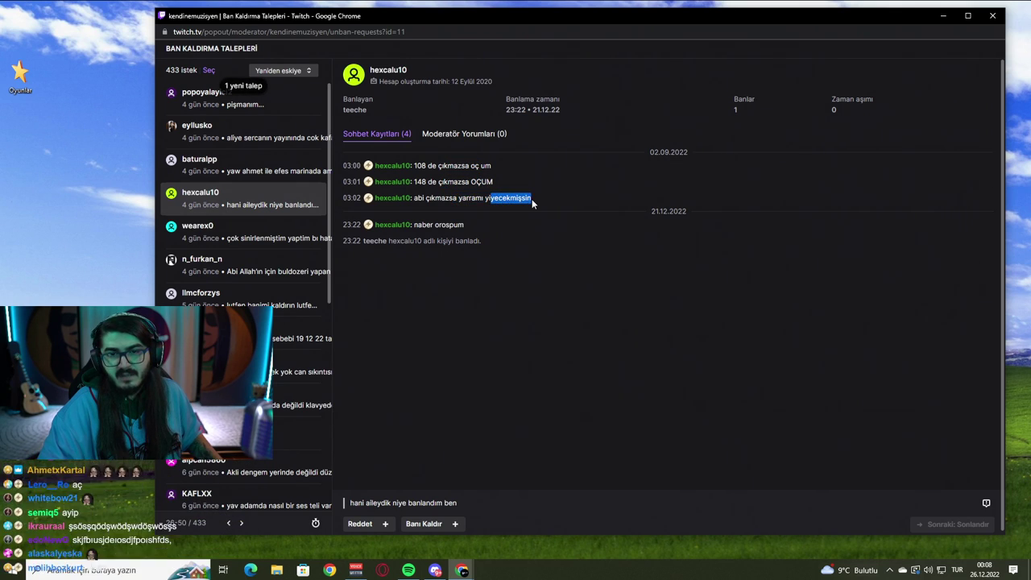
pyautogui.click(511, 234)
# Step: Open the request banned at 21:49 on 18.12.22 and examine its 21:49 message and appeal text
pyautogui.click(260, 239)
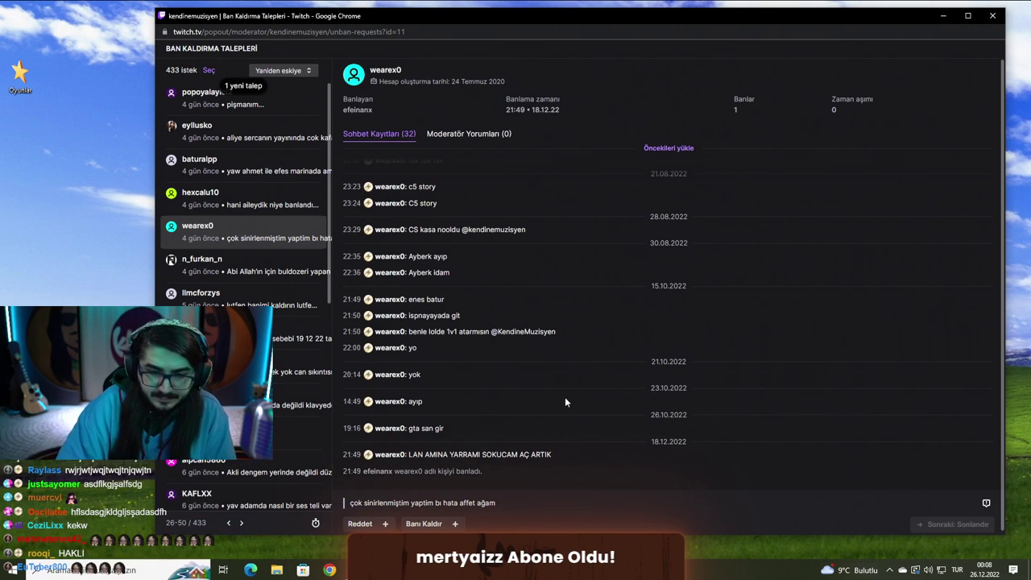
pyautogui.moveTo(410, 455); pyautogui.dragTo(578, 452)
pyautogui.click(579, 453)
pyautogui.moveTo(365, 502); pyautogui.dragTo(487, 502)
pyautogui.click(488, 503)
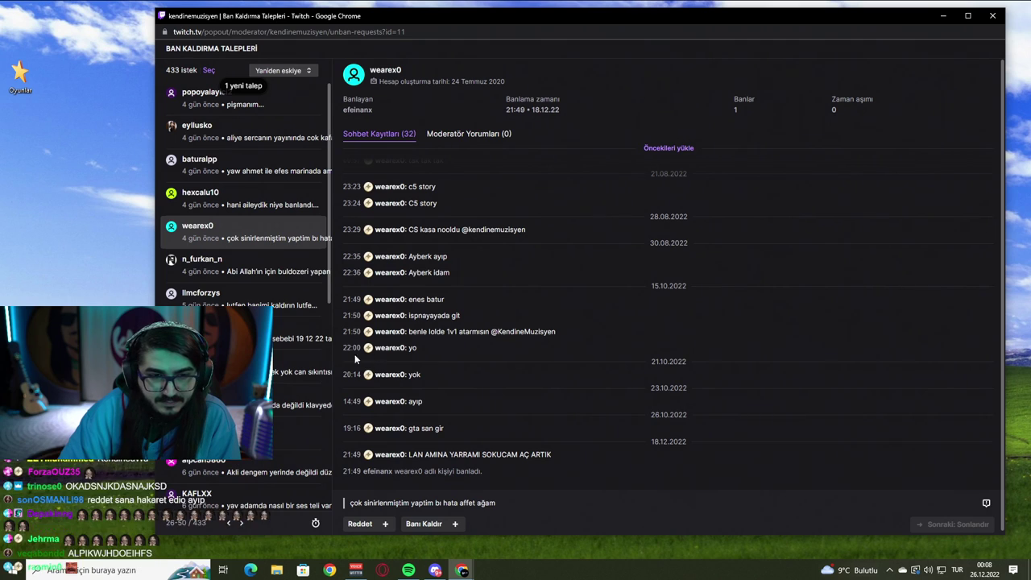
# Step: Open the request banned at 01:55 on 25.09.22 and examine its 01:52 chat message
pyautogui.click(242, 264)
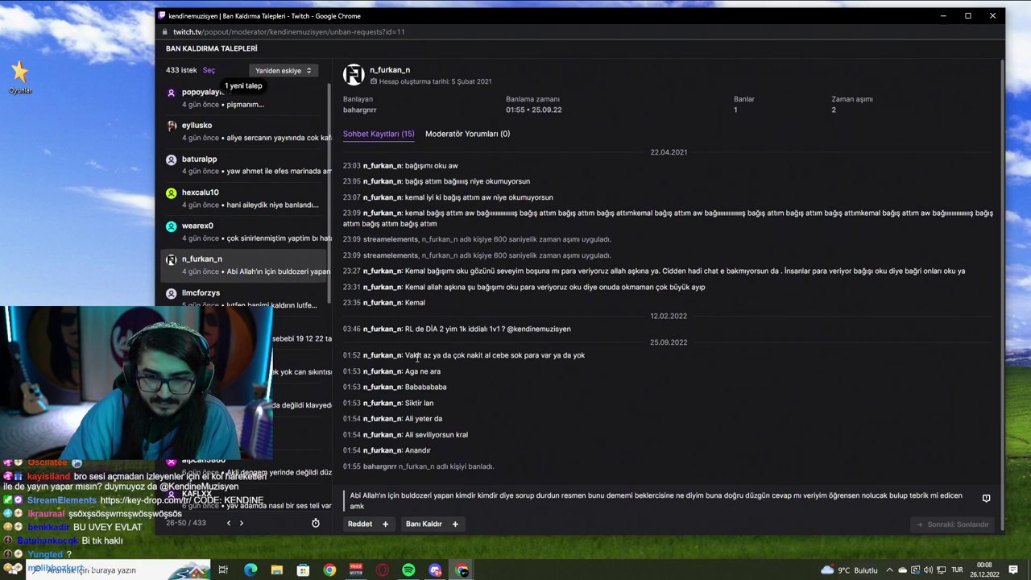
pyautogui.moveTo(417, 355); pyautogui.dragTo(508, 355)
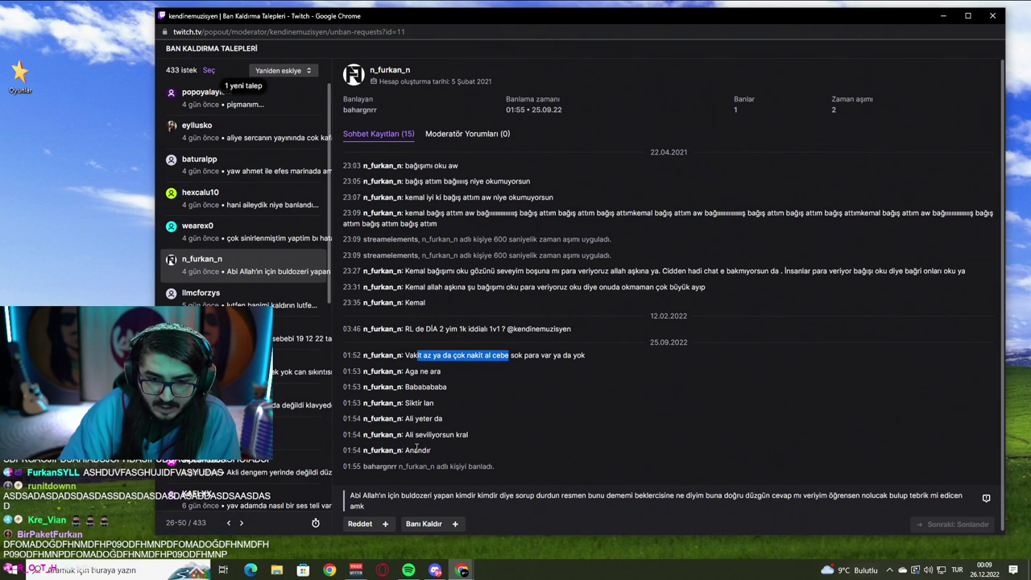
pyautogui.click(481, 439)
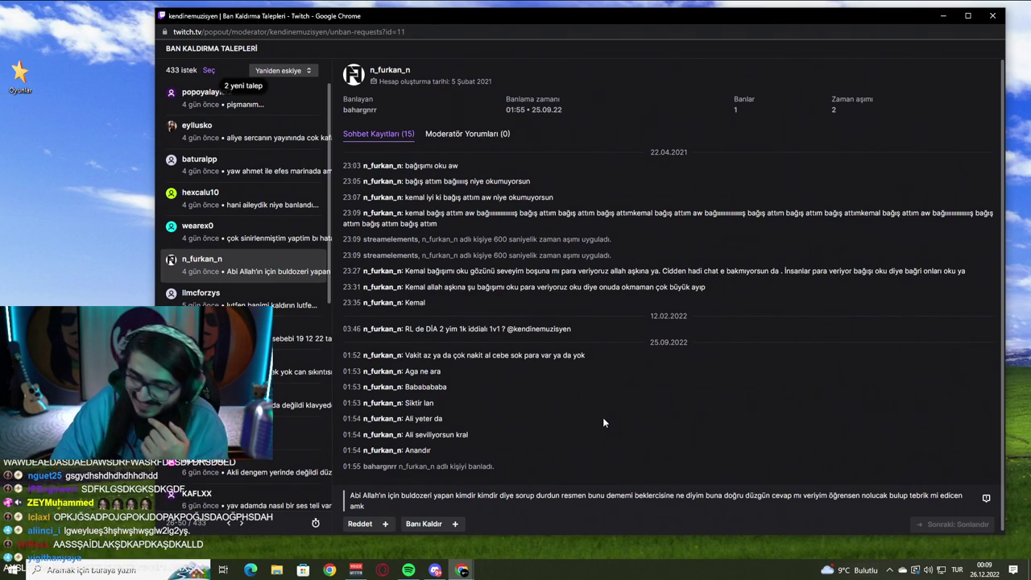
# Step: Lift the ban issued at 01:55 on 25.09.22 without adding a note to the user
pyautogui.click(452, 523)
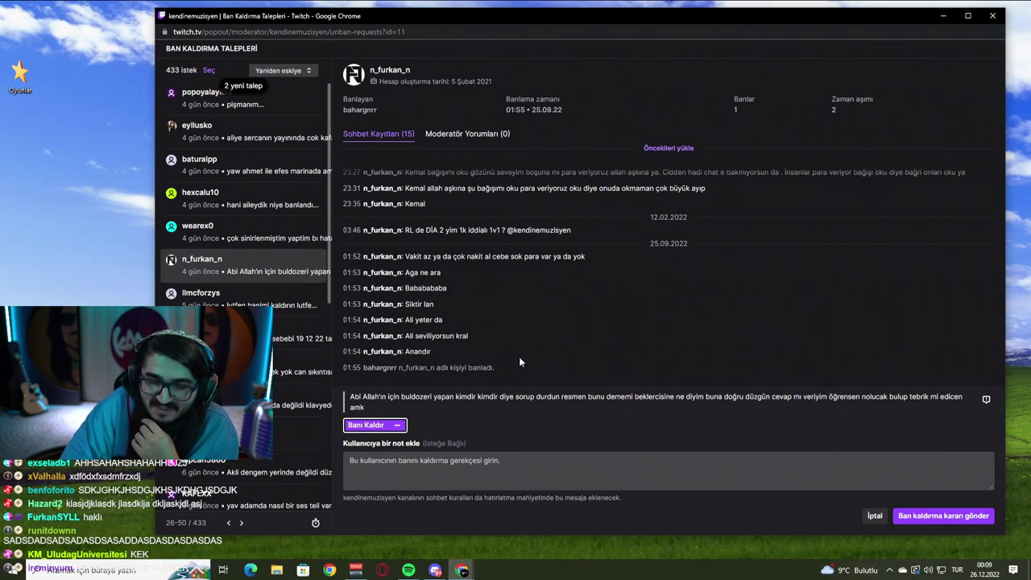
pyautogui.click(958, 517)
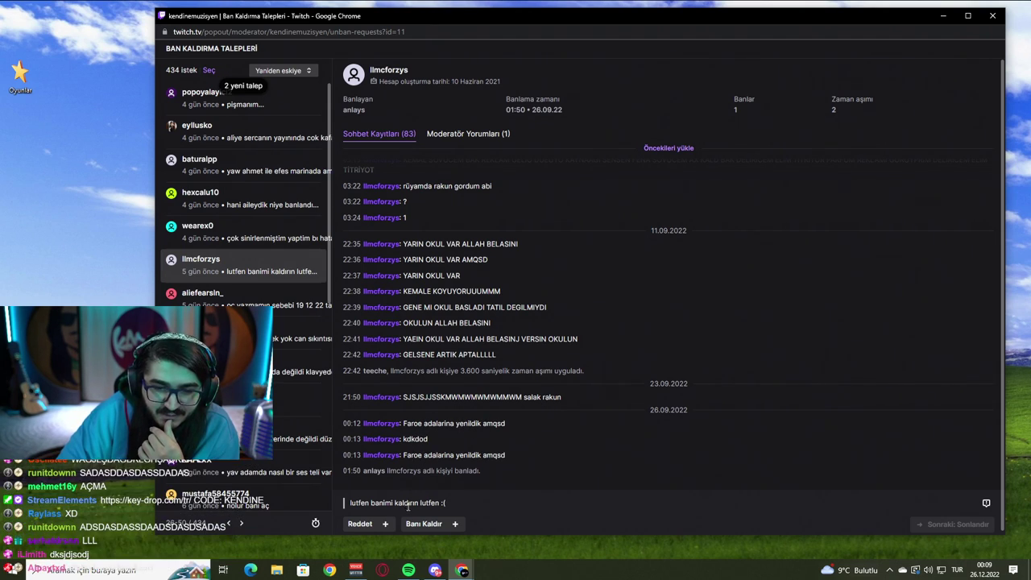
# Step: Examine the chat log and the moderator comment of the request banned at 01:50 on 26.09.22
pyautogui.moveTo(347, 470); pyautogui.dragTo(439, 474)
pyautogui.click(439, 474)
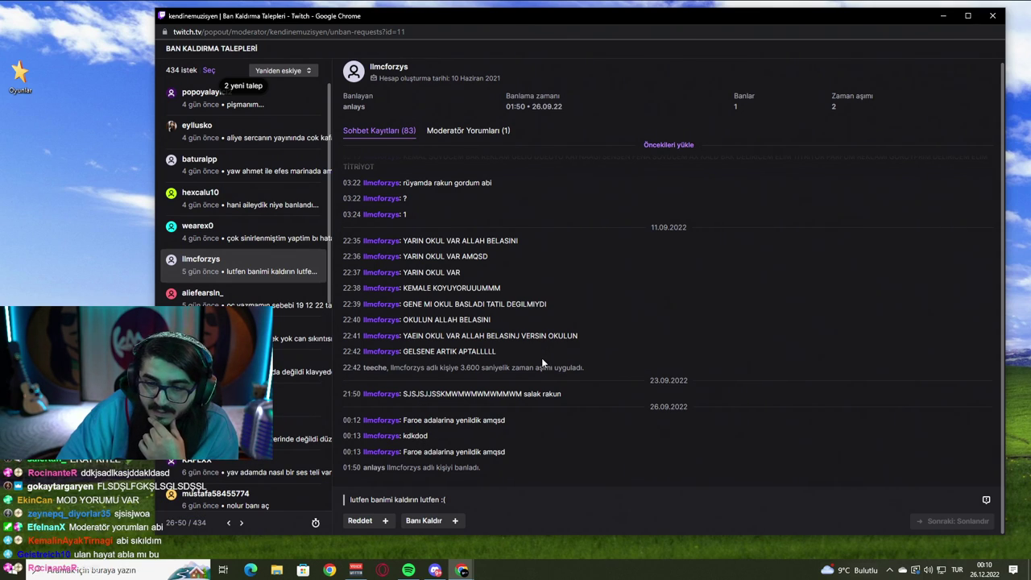
pyautogui.click(496, 130)
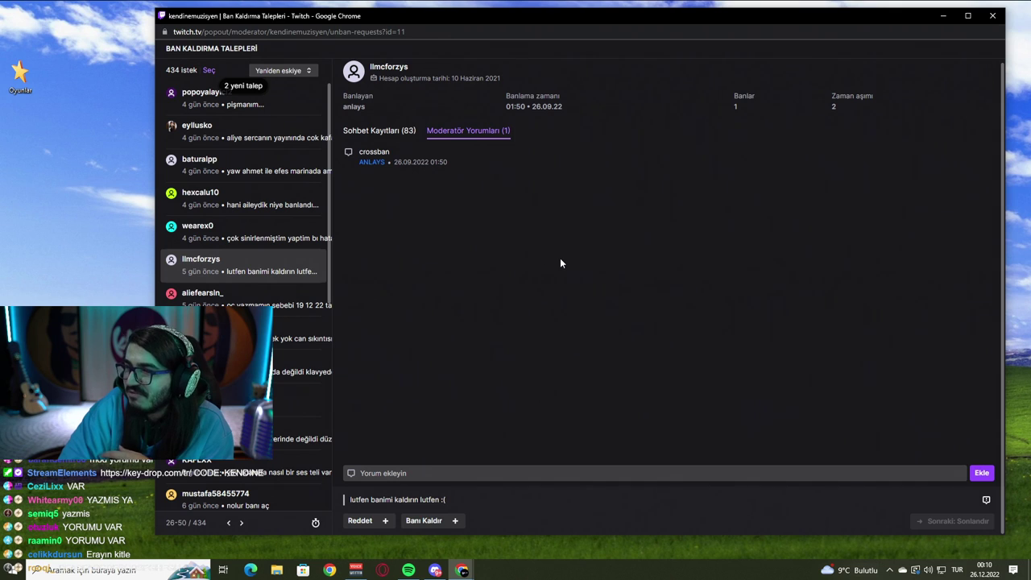
pyautogui.click(378, 130)
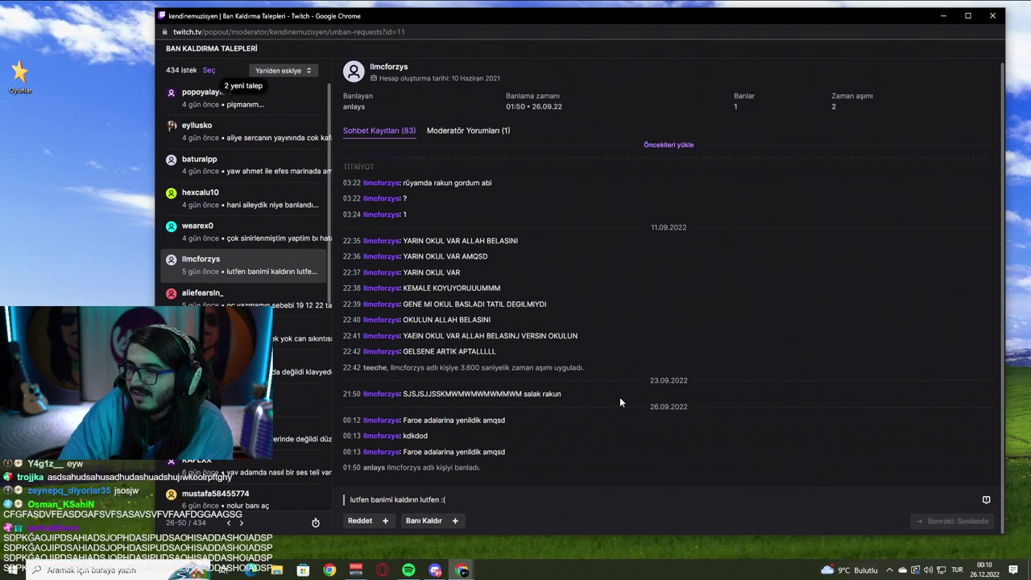
pyautogui.click(482, 133)
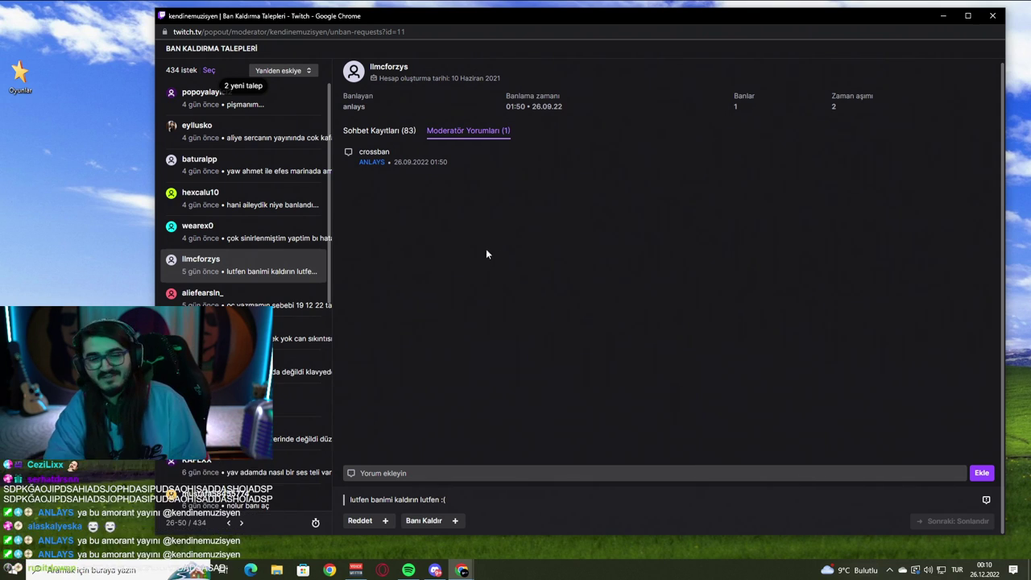
# Step: Open the request banned at 01:41 on 20.12.22, read its appeal text and lift the ban without a note
pyautogui.press('Down')
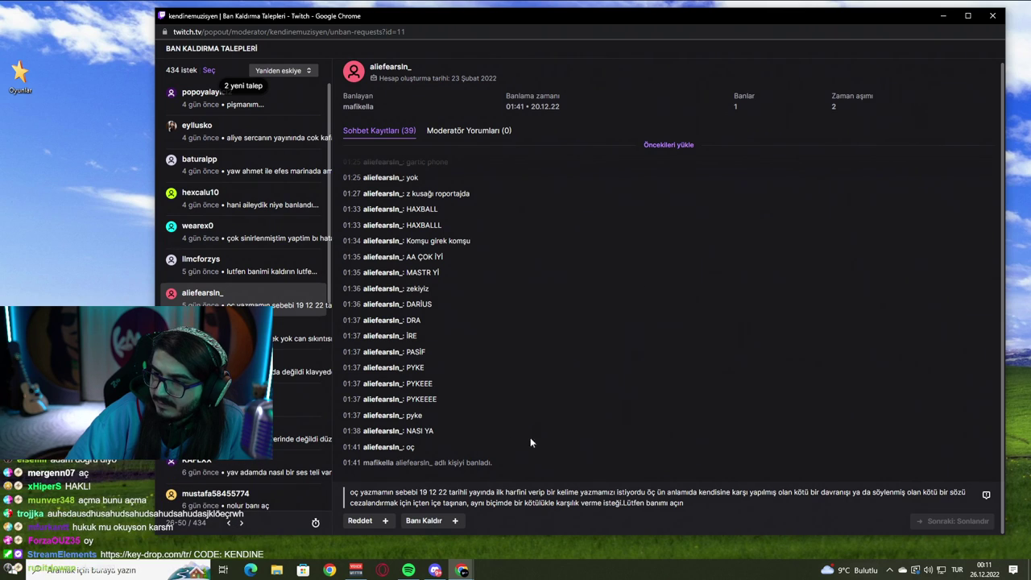
pyautogui.moveTo(658, 503); pyautogui.dragTo(723, 505)
pyautogui.click(734, 498)
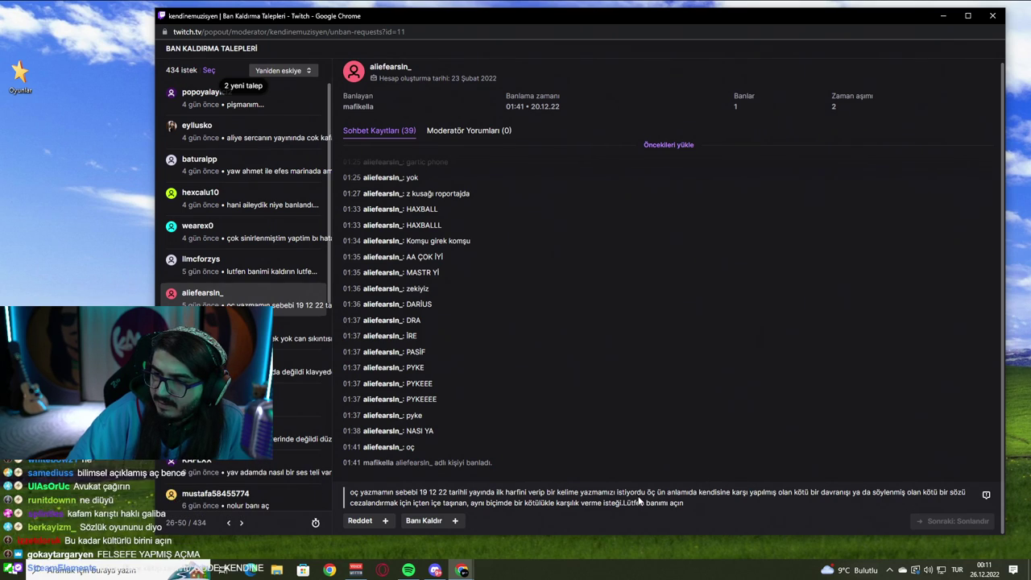
pyautogui.moveTo(616, 502); pyautogui.dragTo(659, 500)
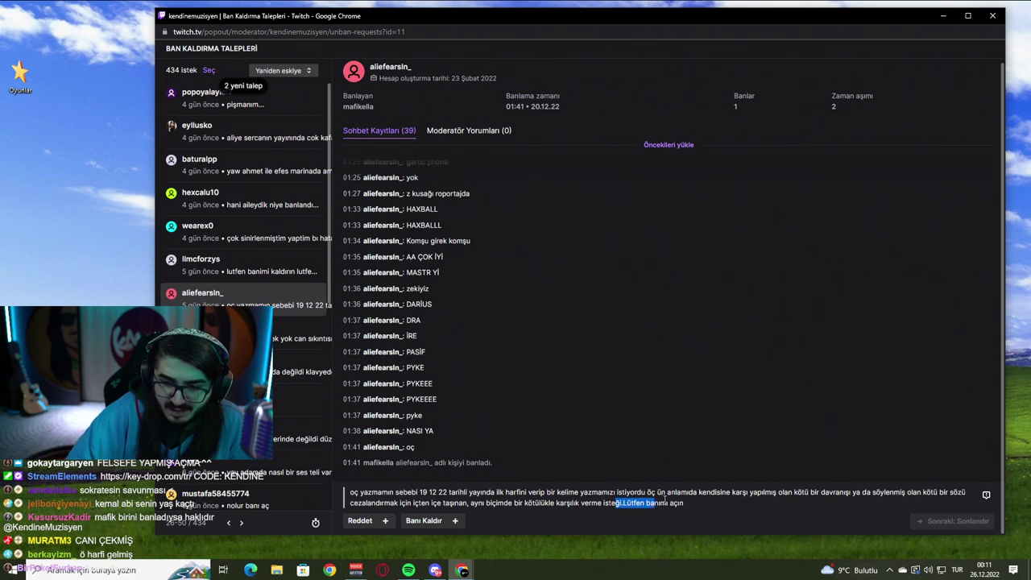
pyautogui.click(606, 497)
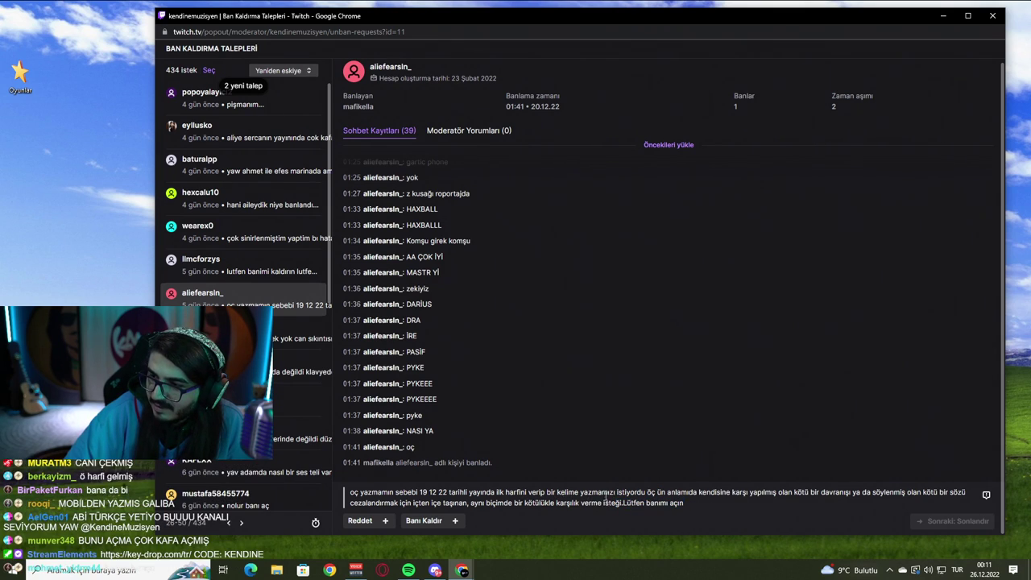
pyautogui.click(463, 525)
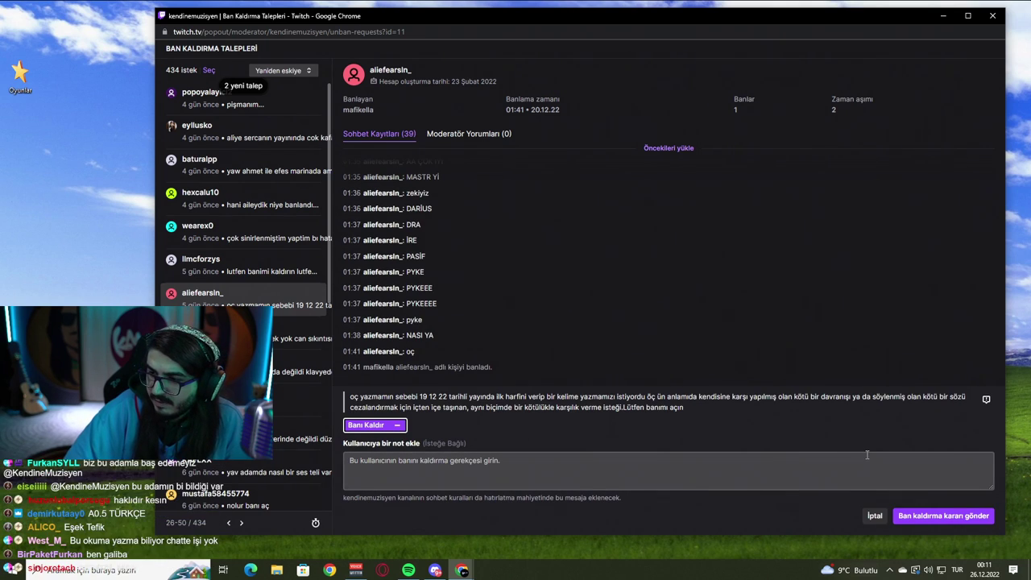
pyautogui.click(948, 518)
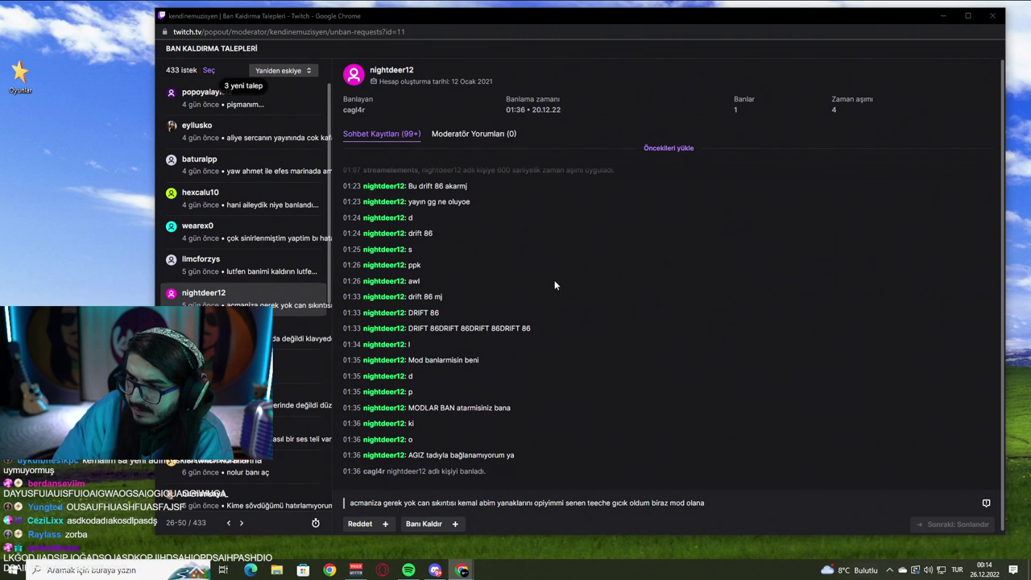
# Step: Examine the 01:23 to 01:36 chat messages and the appeal of the request banned at 01:36 on 20.12.22
pyautogui.scroll(-1, 481, 319)
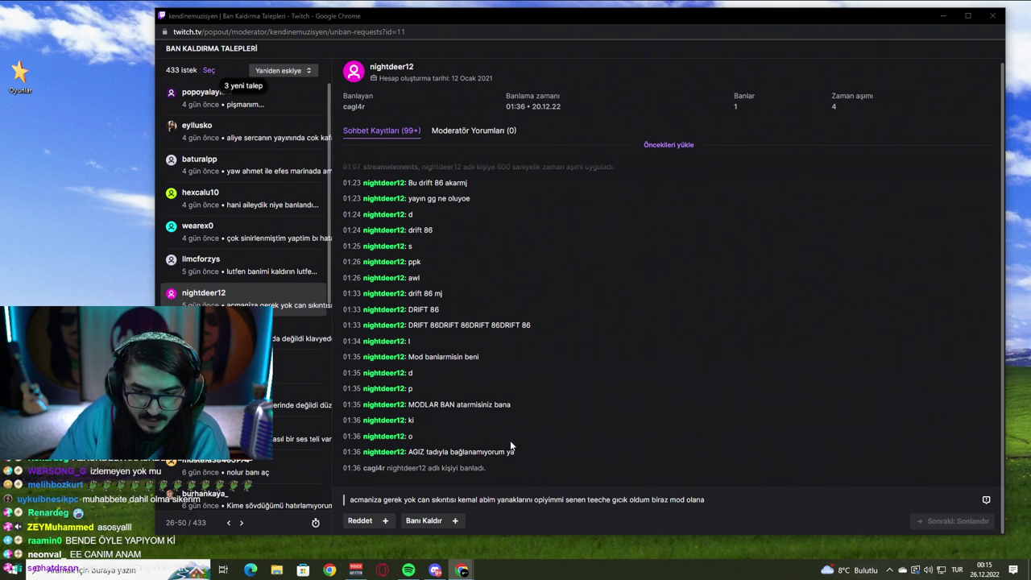
pyautogui.moveTo(524, 451); pyautogui.dragTo(373, 184)
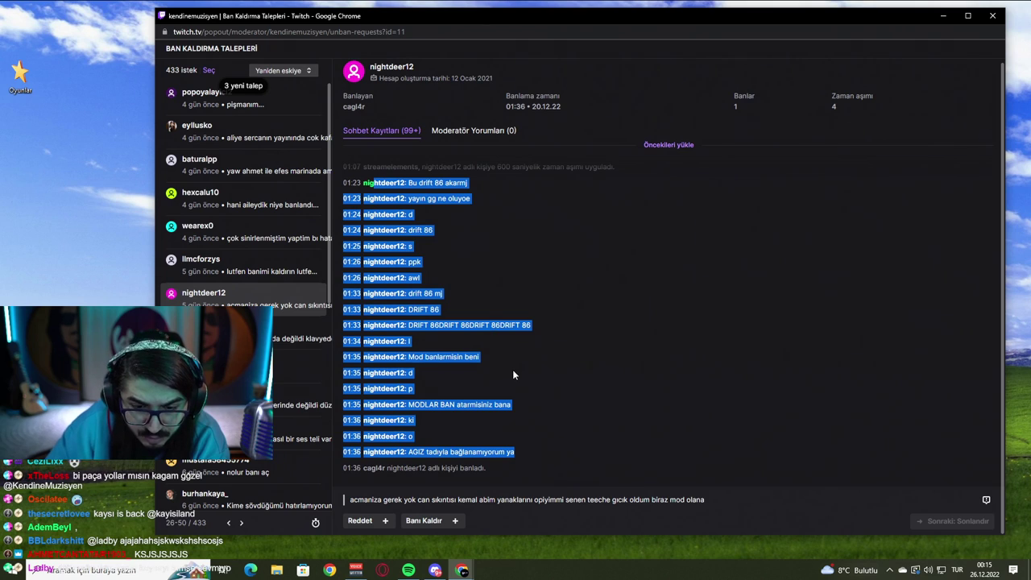
pyautogui.tripleClick(508, 451)
pyautogui.tripleClick(546, 403)
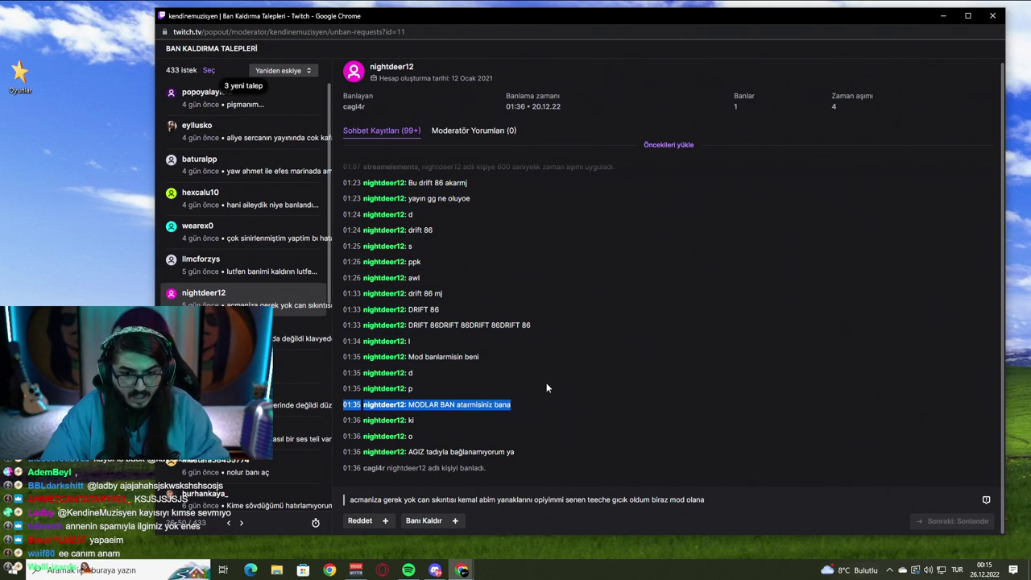
pyautogui.click(488, 401)
pyautogui.moveTo(591, 499); pyautogui.dragTo(650, 500)
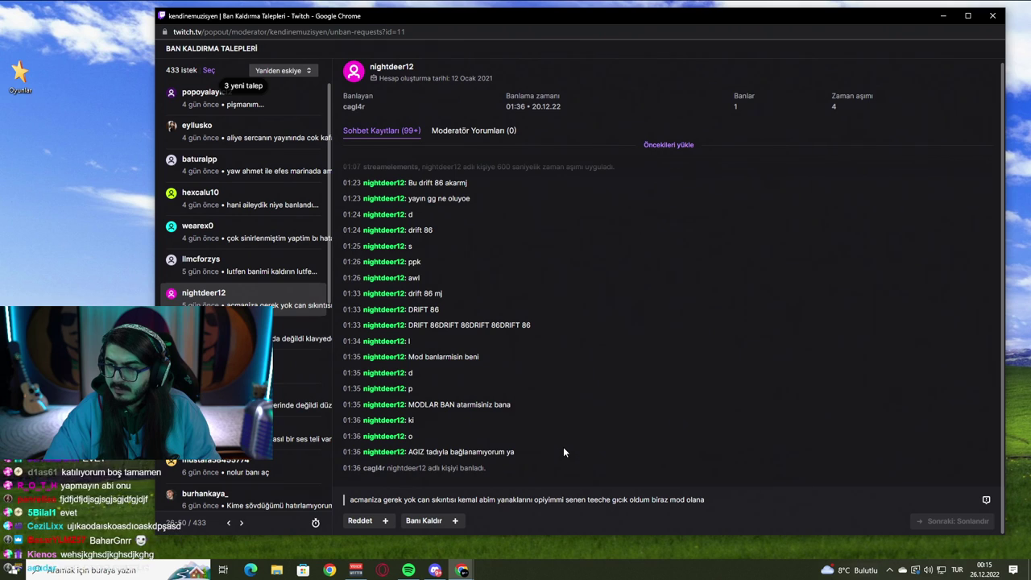
# Step: Review the messages and appeals of the requests banned at 19:24 on 20.12.22 and at 21:37 on 18.12.22
pyautogui.click(300, 338)
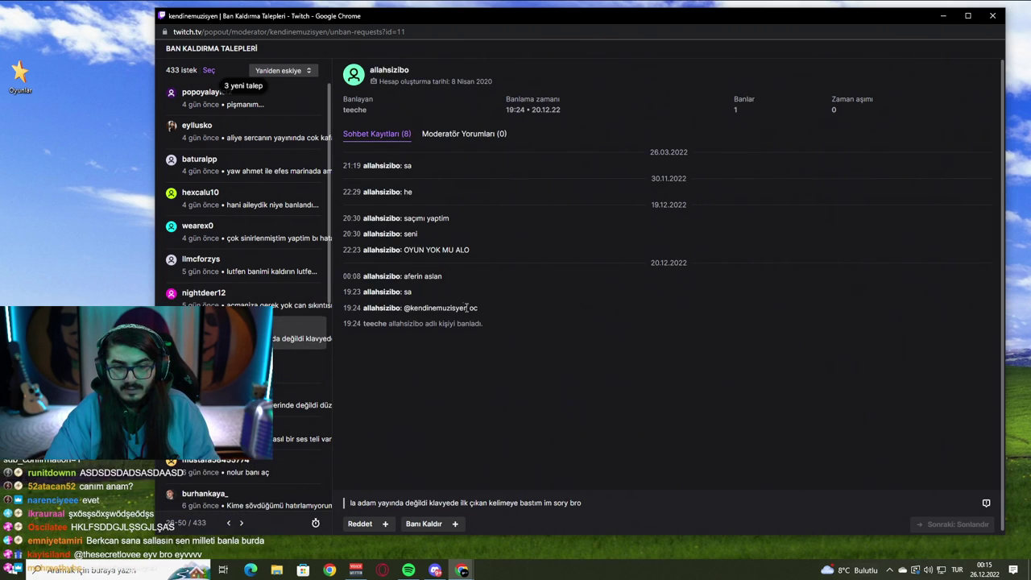
pyautogui.moveTo(369, 502); pyautogui.dragTo(585, 506)
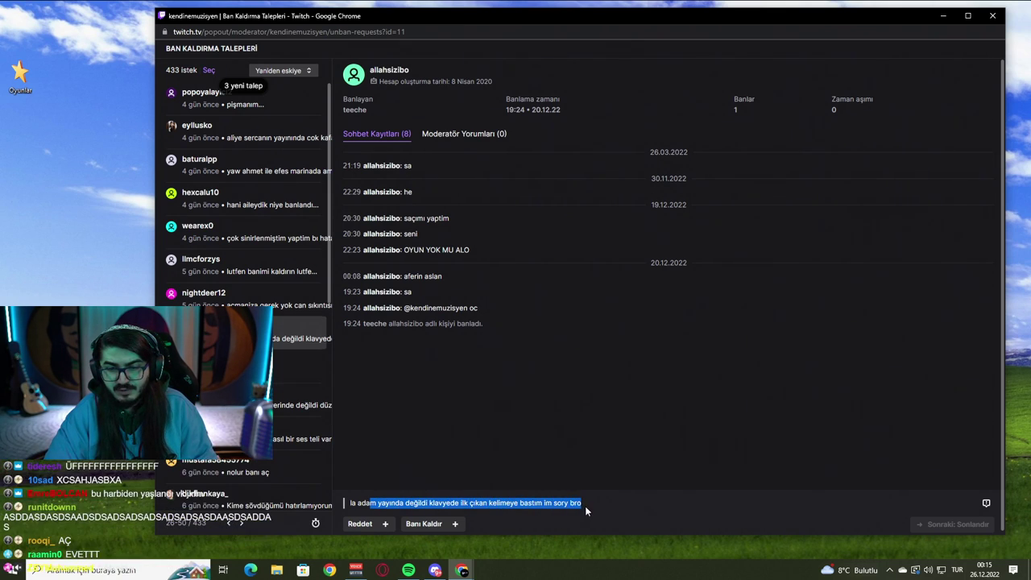
pyautogui.click(555, 493)
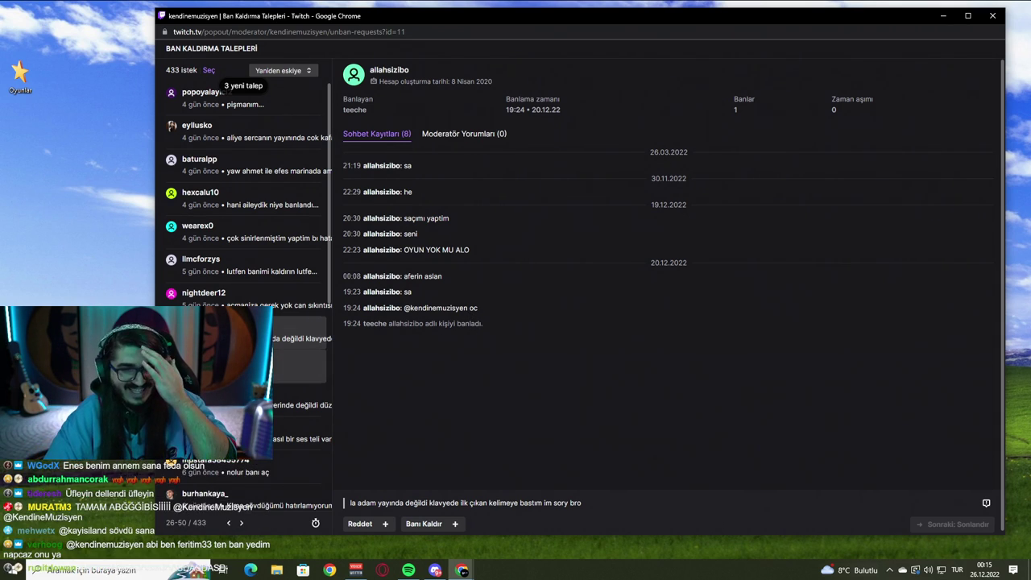
pyautogui.click(290, 364)
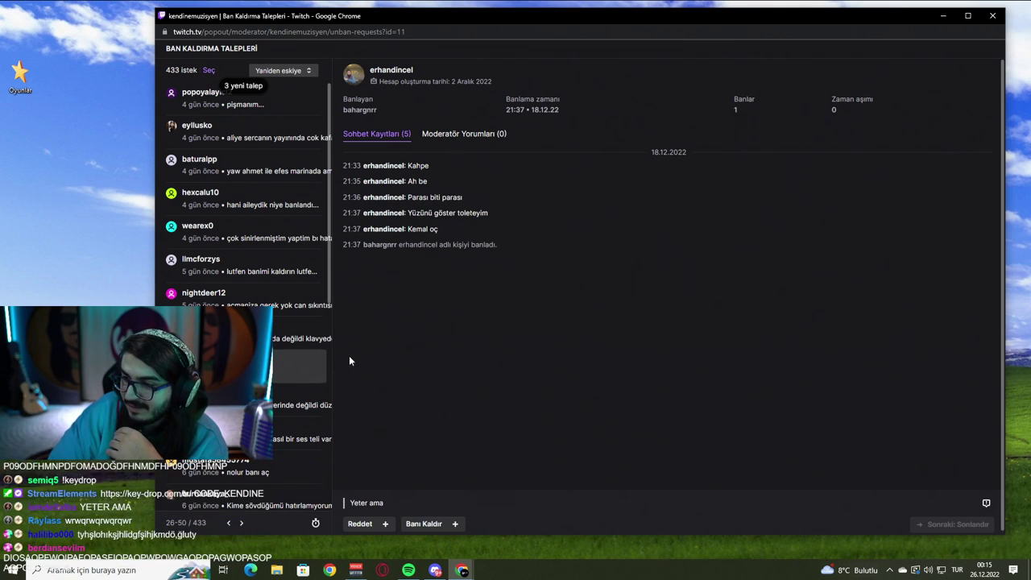
# Step: Open the request banned at 05:28 on 18.07.20 and lift its ban without a note
pyautogui.click(302, 400)
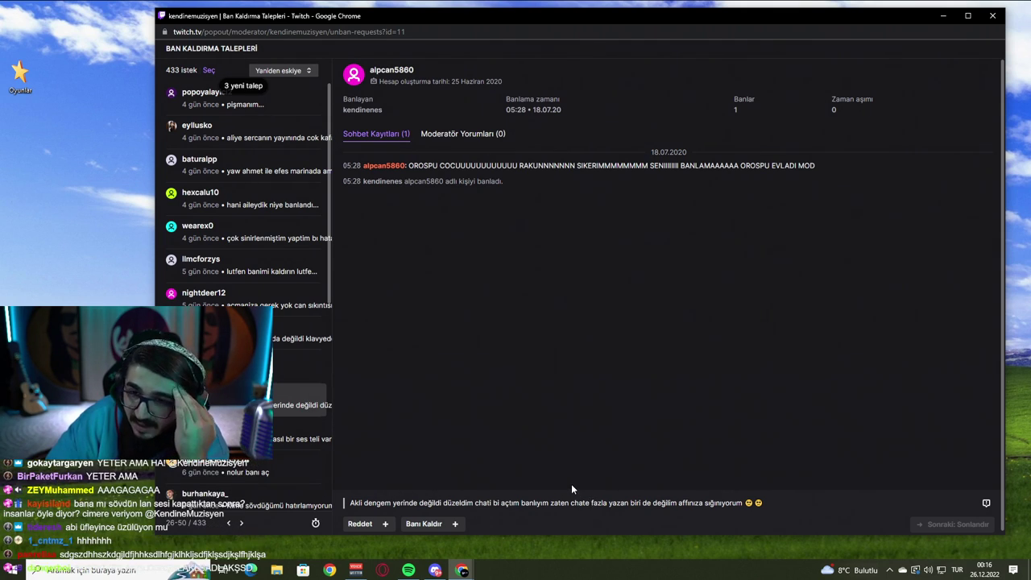
pyautogui.click(424, 524)
pyautogui.click(942, 518)
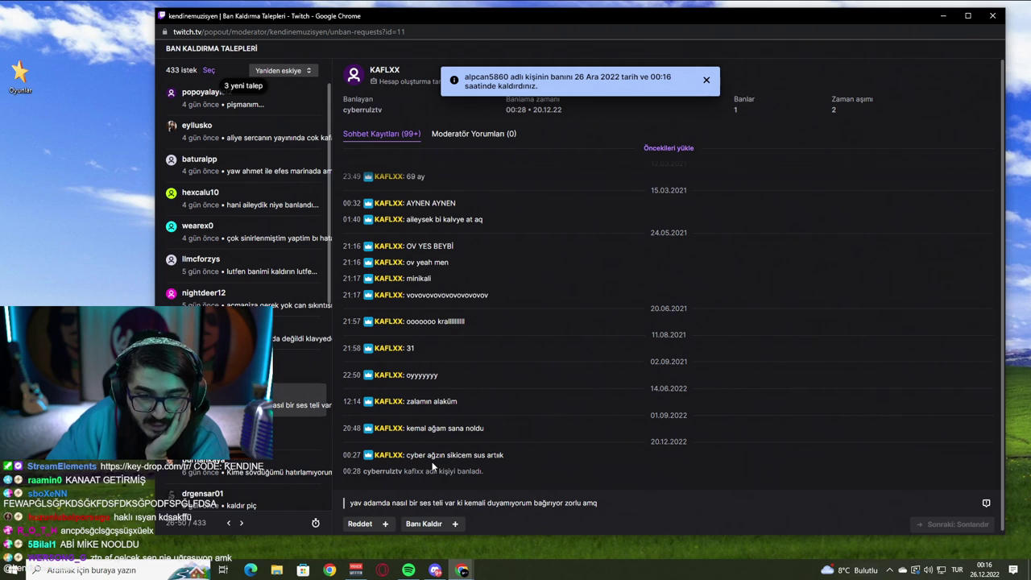
# Step: Examine the 00:27 message and the appeal text of the request banned at 00:28 on 20.12.22
pyautogui.moveTo(447, 455); pyautogui.dragTo(496, 455)
pyautogui.moveTo(387, 471); pyautogui.dragTo(605, 504)
pyautogui.click(486, 481)
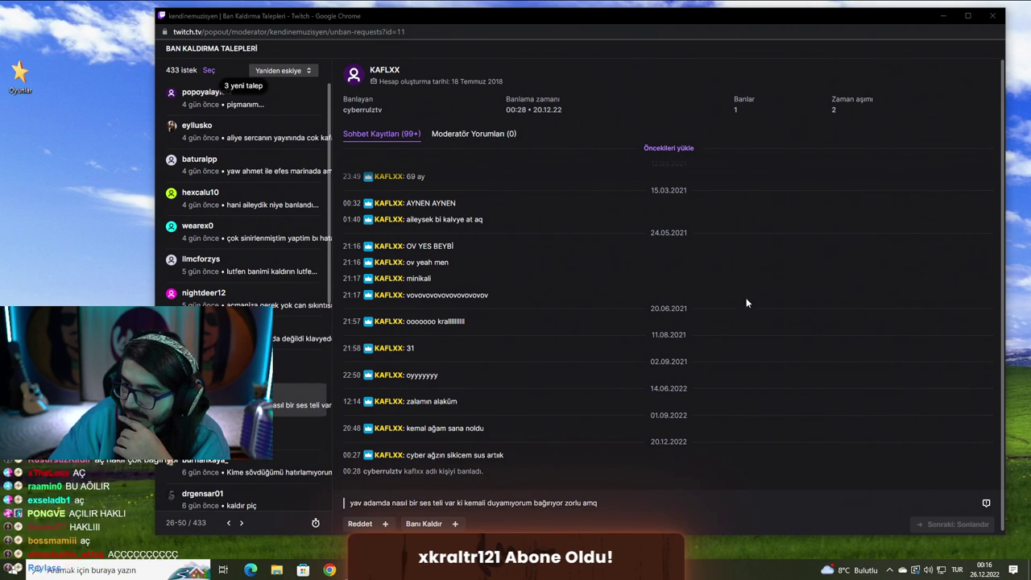
pyautogui.click(611, 373)
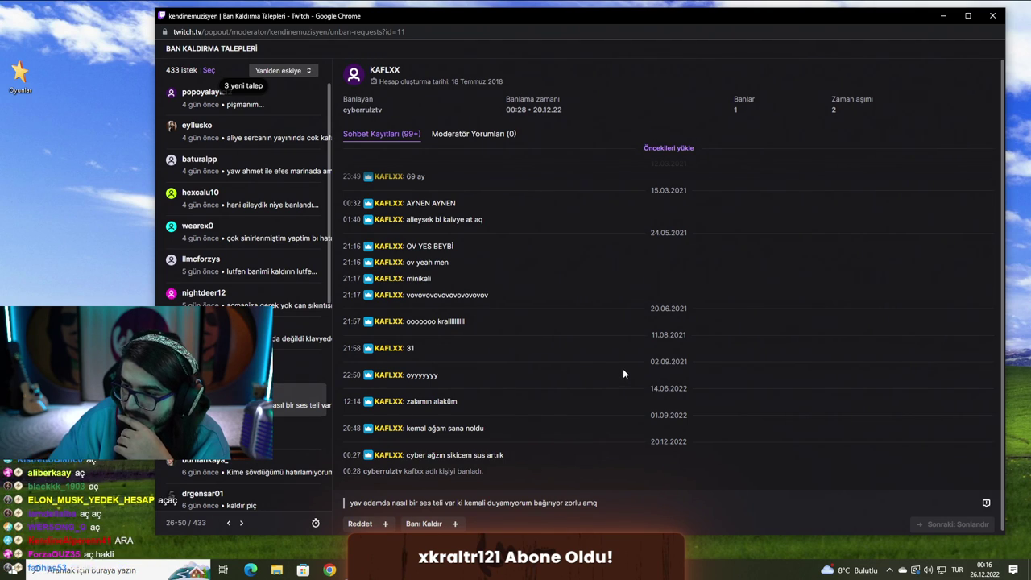
# Step: Open the request banned at 21:46 on 18.12.22, check its 21:46 message and lift the ban without a note
pyautogui.scroll(-1, 668, 375)
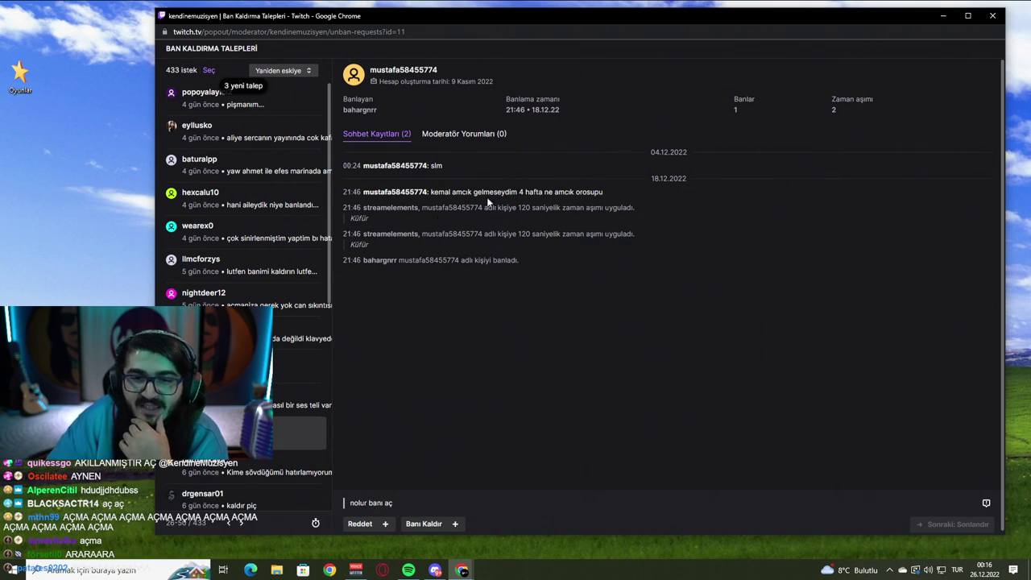
pyautogui.click(581, 195)
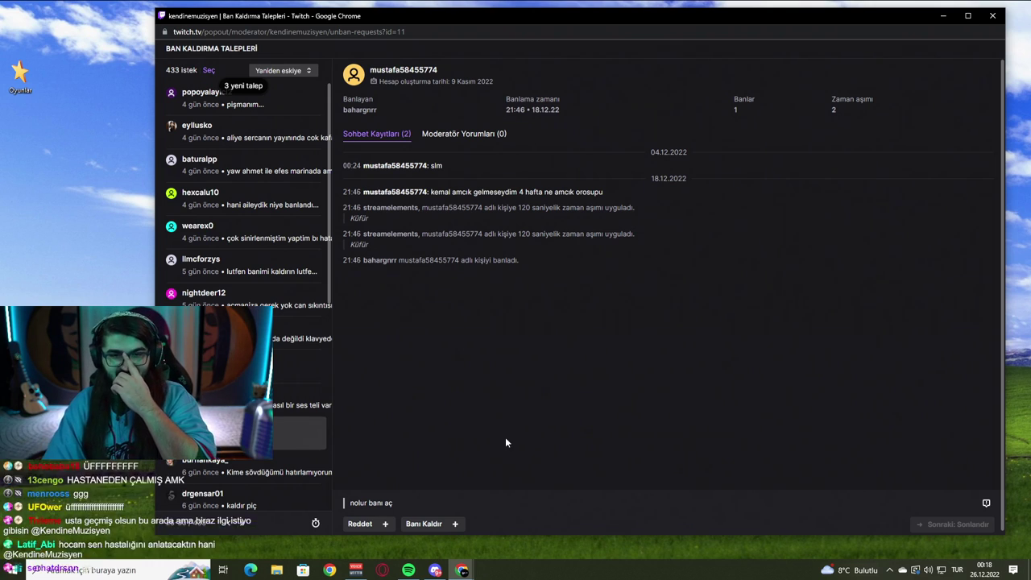
pyautogui.click(450, 525)
pyautogui.click(932, 512)
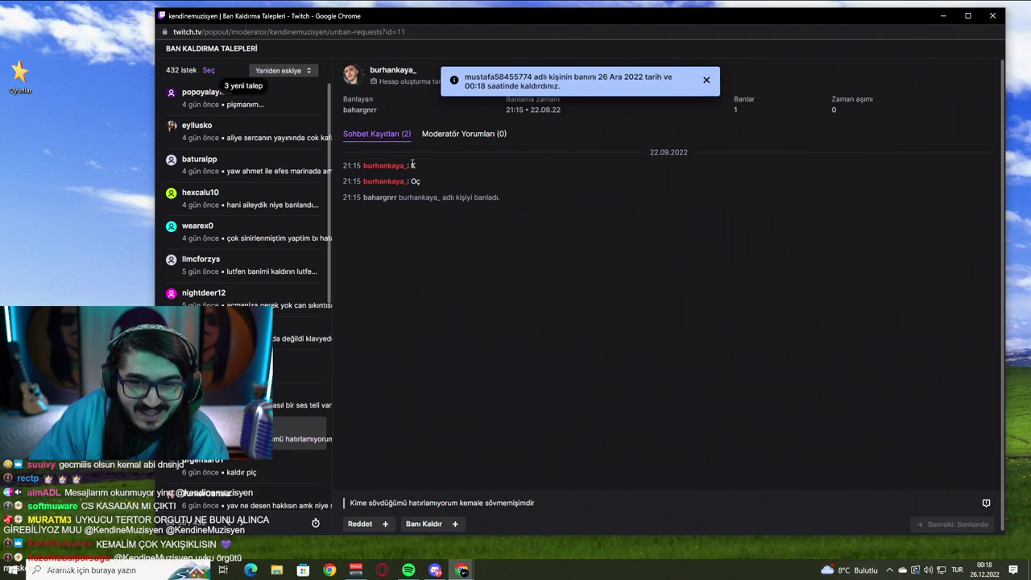
# Step: Examine the 21:15 messages and appeal of the request banned at 21:15 on 22.09.22, and lift its ban without a note
pyautogui.moveTo(412, 182)
pyautogui.mouseDown()
pyautogui.moveTo(428, 187)
pyautogui.moveTo(417, 184)
pyautogui.mouseUp()
pyautogui.click(435, 314)
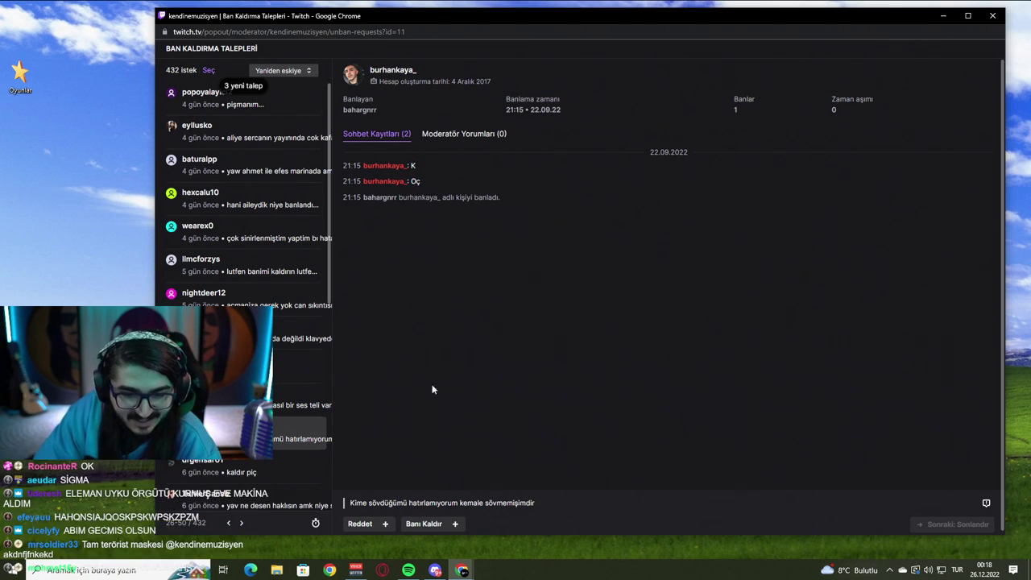
pyautogui.moveTo(402, 505); pyautogui.dragTo(483, 507)
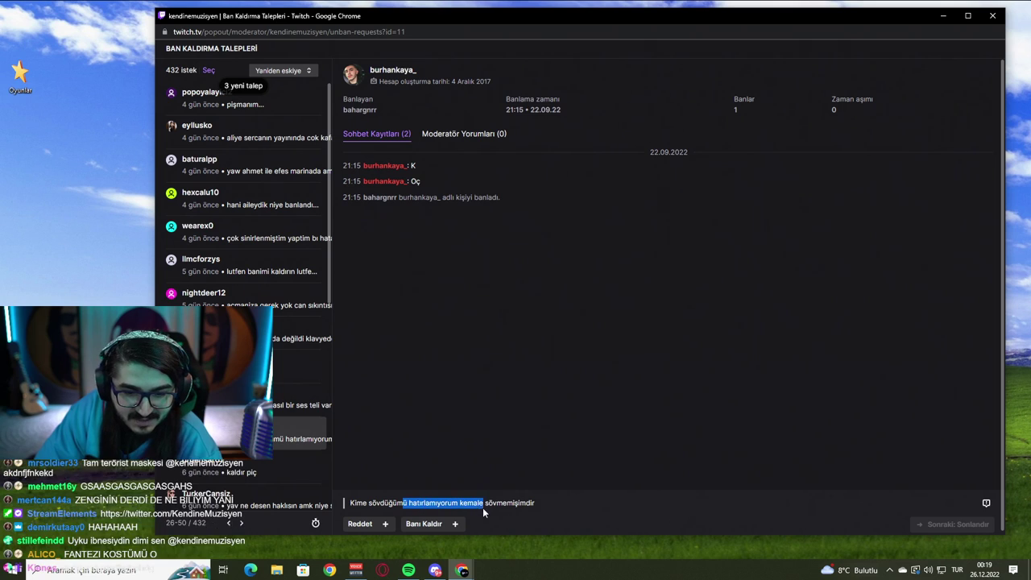
pyautogui.click(532, 507)
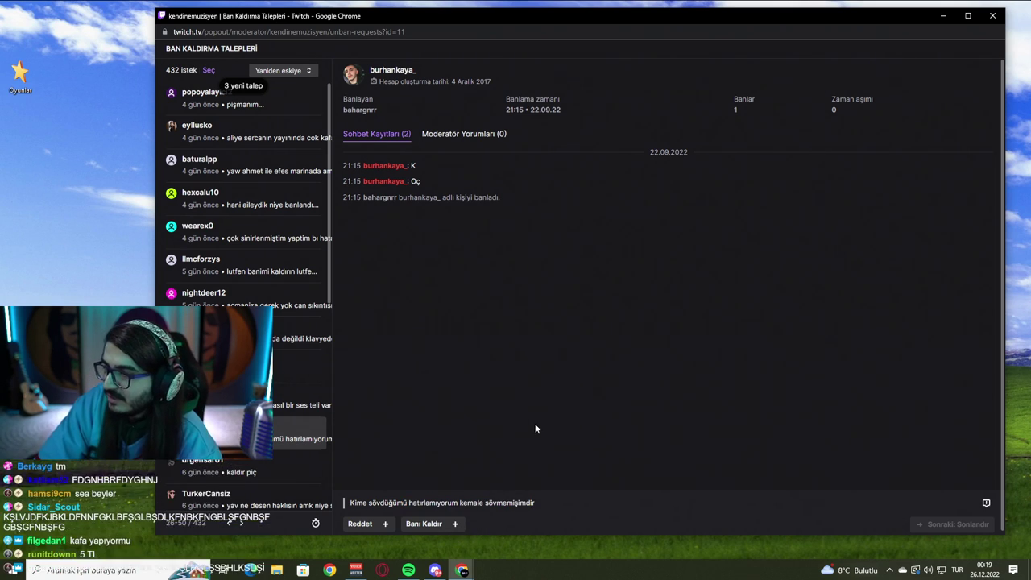
pyautogui.moveTo(409, 176); pyautogui.dragTo(450, 182)
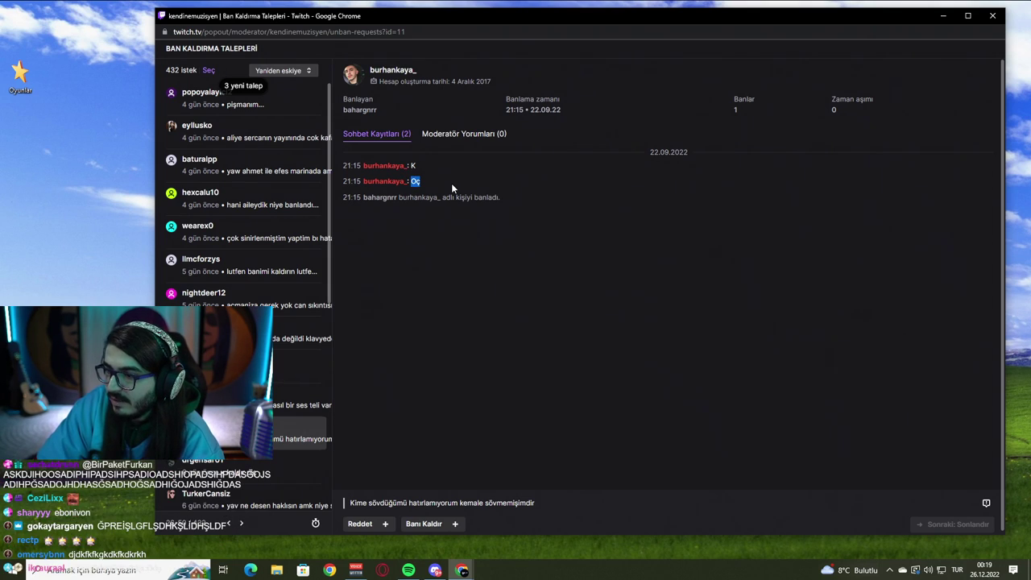
pyautogui.click(451, 182)
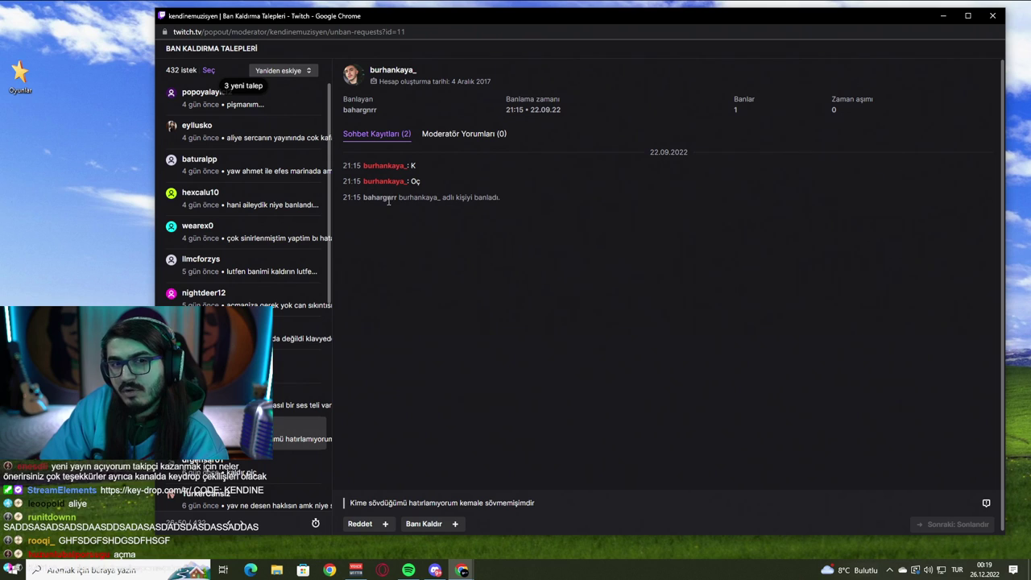
pyautogui.click(457, 523)
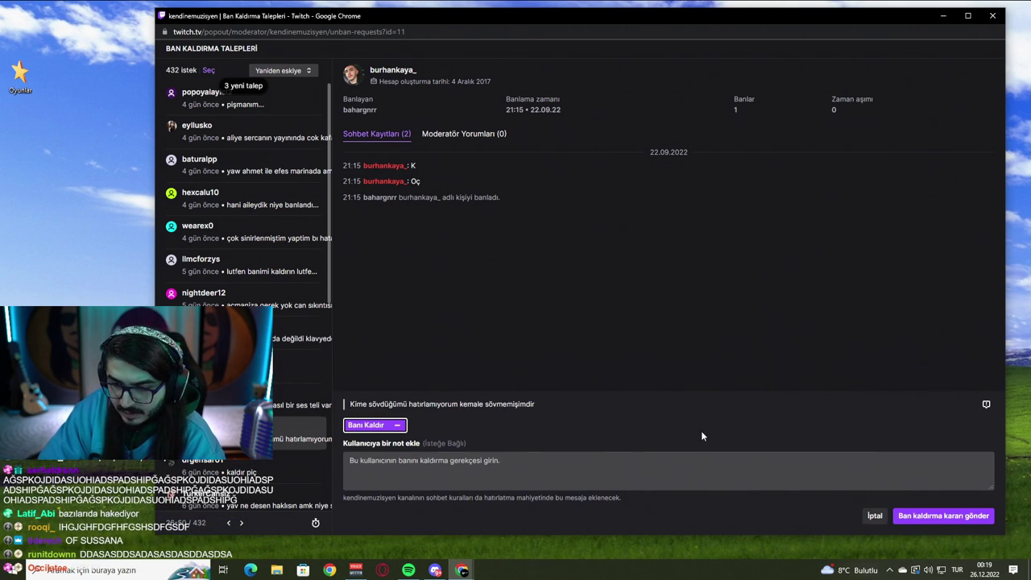
pyautogui.press('Return')
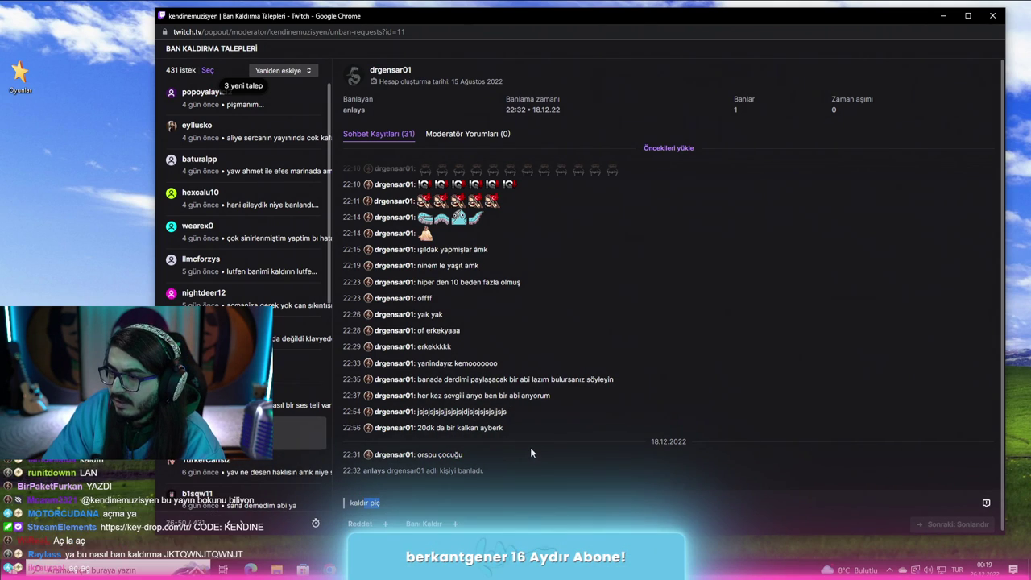
# Step: Open the request banned at 19:36 on 24.03.22 and read its appeal text
pyautogui.click(262, 474)
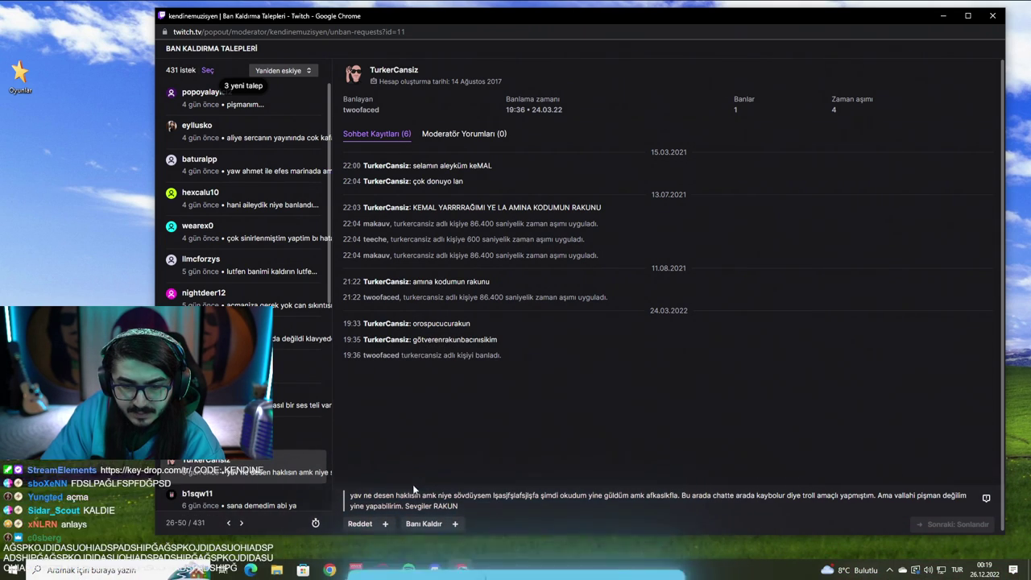
pyautogui.moveTo(369, 497); pyautogui.dragTo(887, 500)
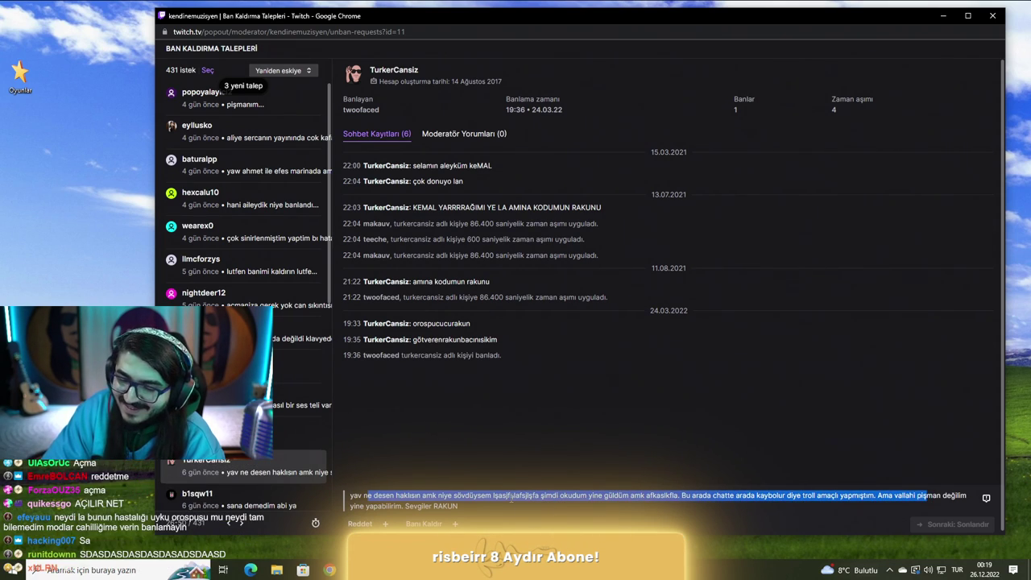
pyautogui.click(443, 443)
# Step: Open the request banned at 20:58 on 23.06.22 and read its appeal text
pyautogui.click(240, 499)
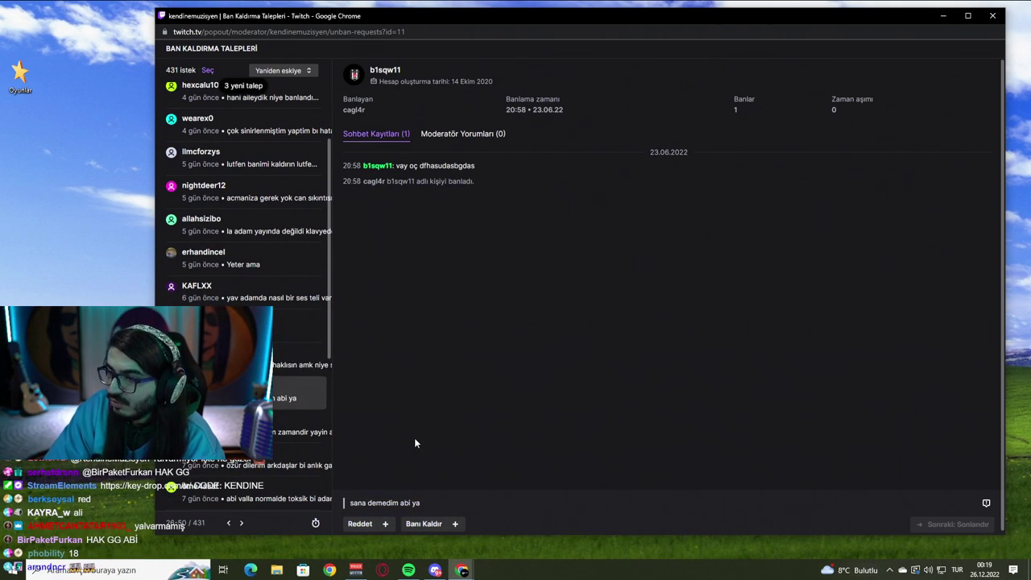
pyautogui.moveTo(372, 502); pyautogui.dragTo(421, 503)
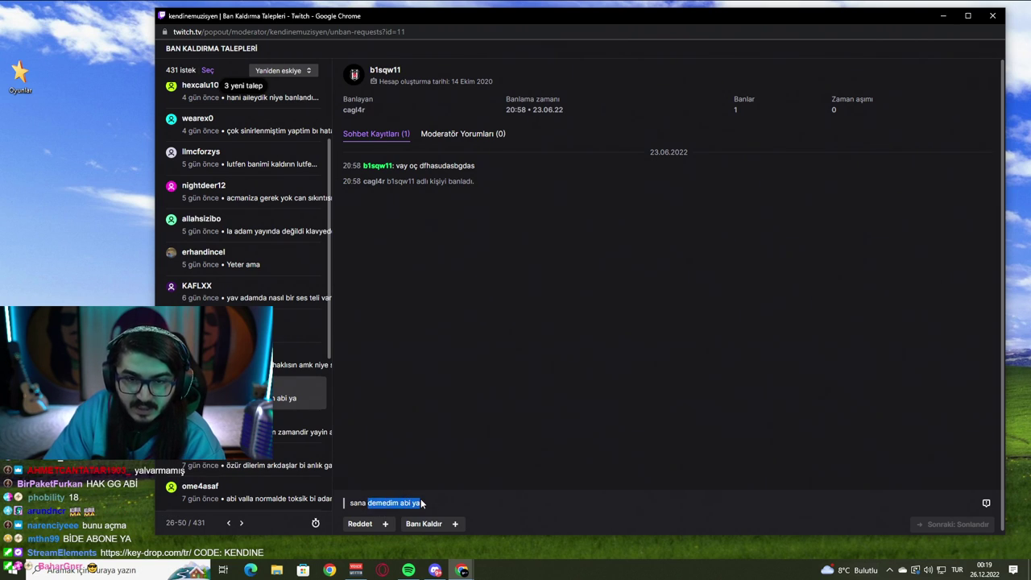
pyautogui.click(444, 370)
pyautogui.scroll(-2, 295, 375)
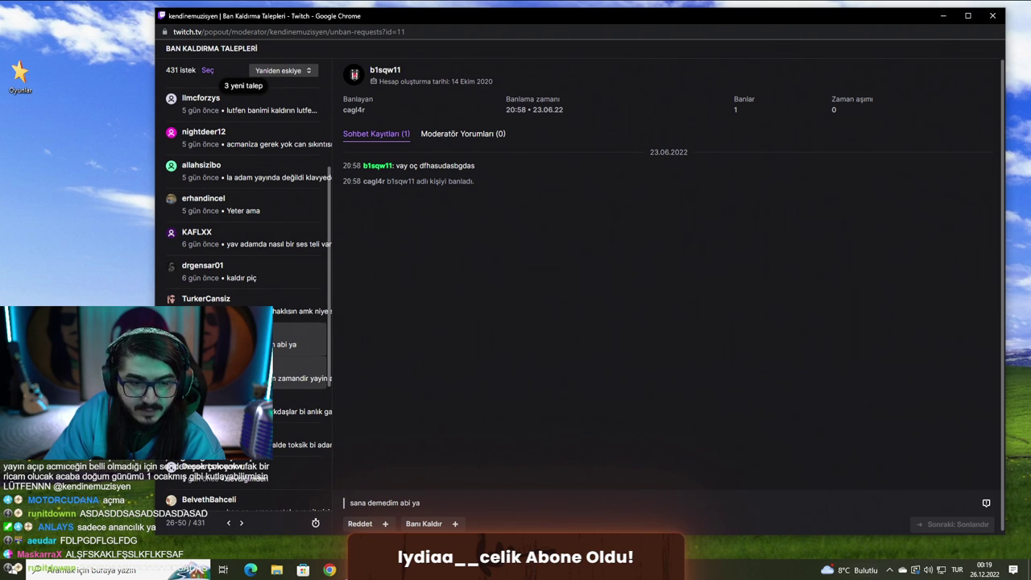
# Step: Open the request banned at 22:40 on 18.12.22, check its 22:40 message and appeal, and lift the ban without a note
pyautogui.click(299, 373)
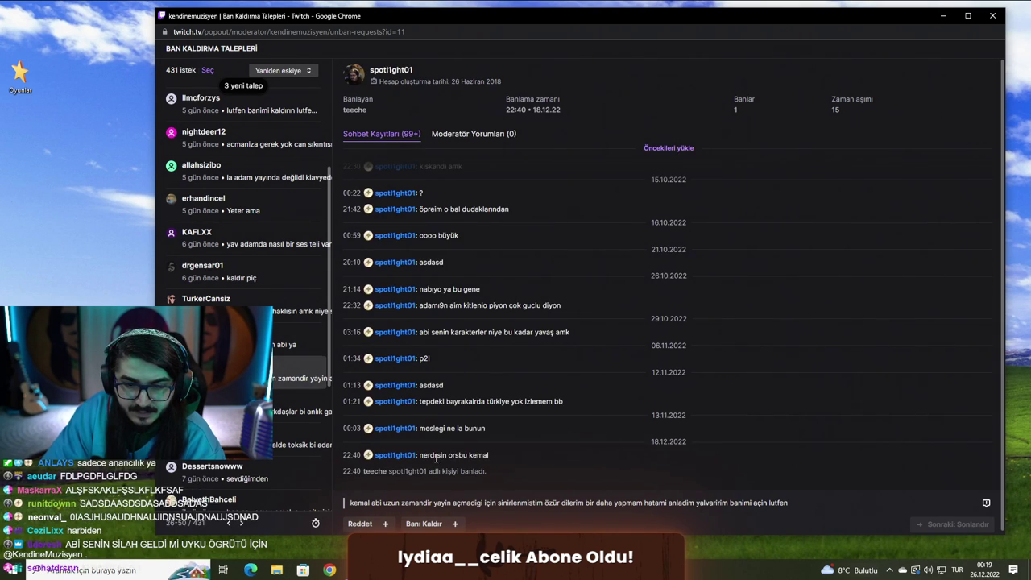
pyautogui.moveTo(436, 457); pyautogui.dragTo(480, 456)
pyautogui.moveTo(391, 503); pyautogui.dragTo(790, 503)
pyautogui.click(741, 504)
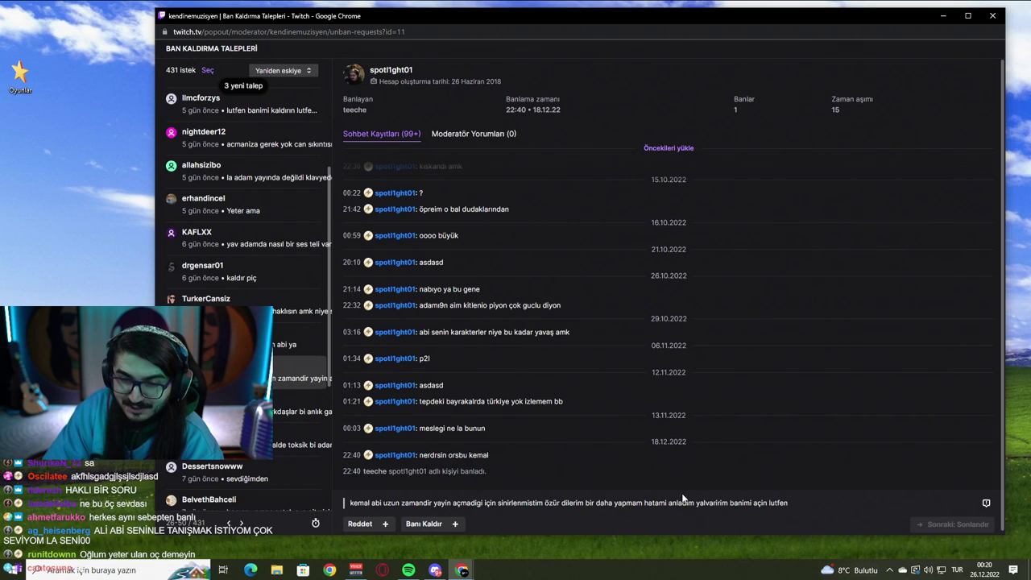
pyautogui.click(438, 529)
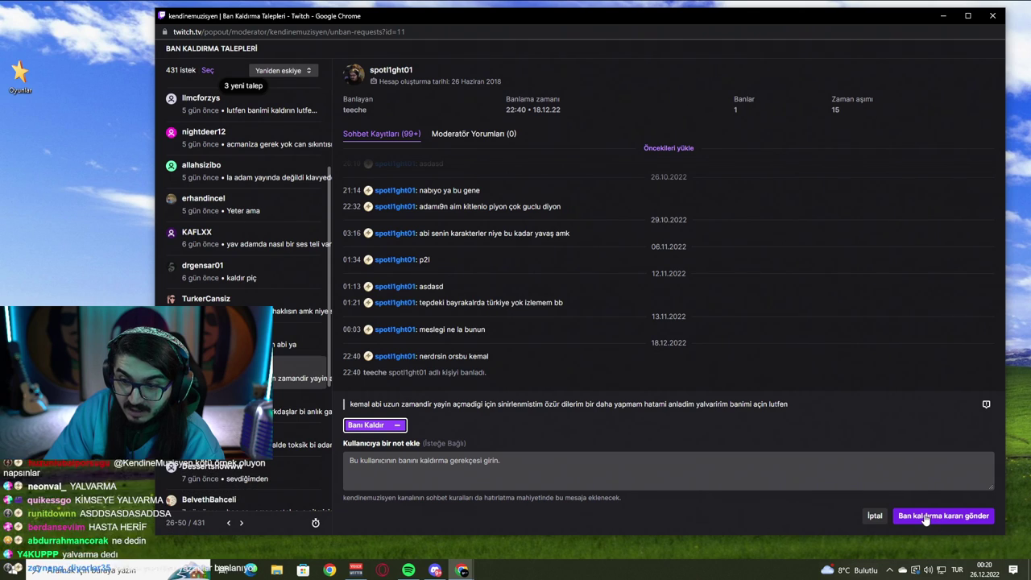
pyautogui.moveTo(453, 356); pyautogui.dragTo(488, 356)
pyautogui.click(506, 403)
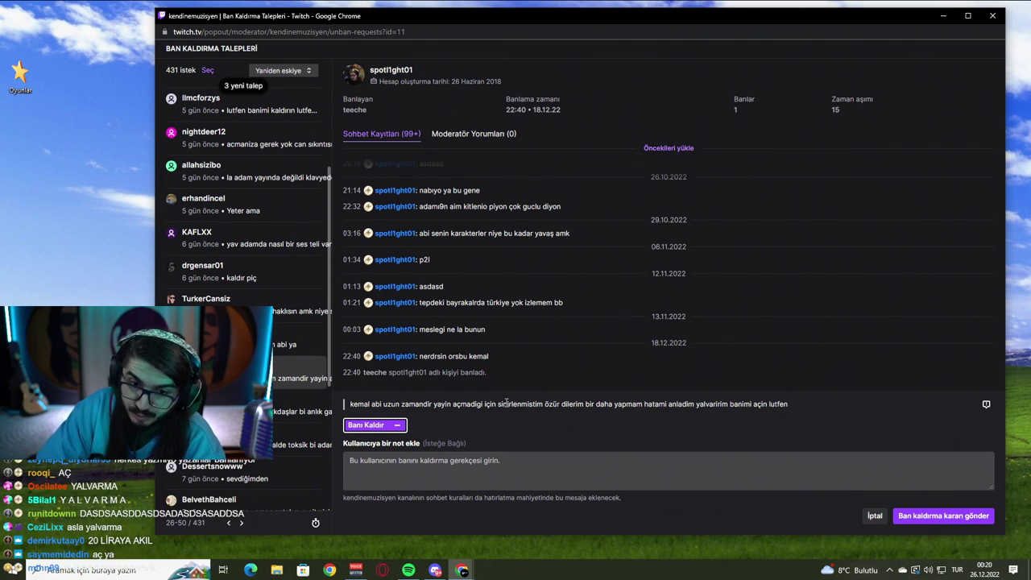
pyautogui.click(942, 516)
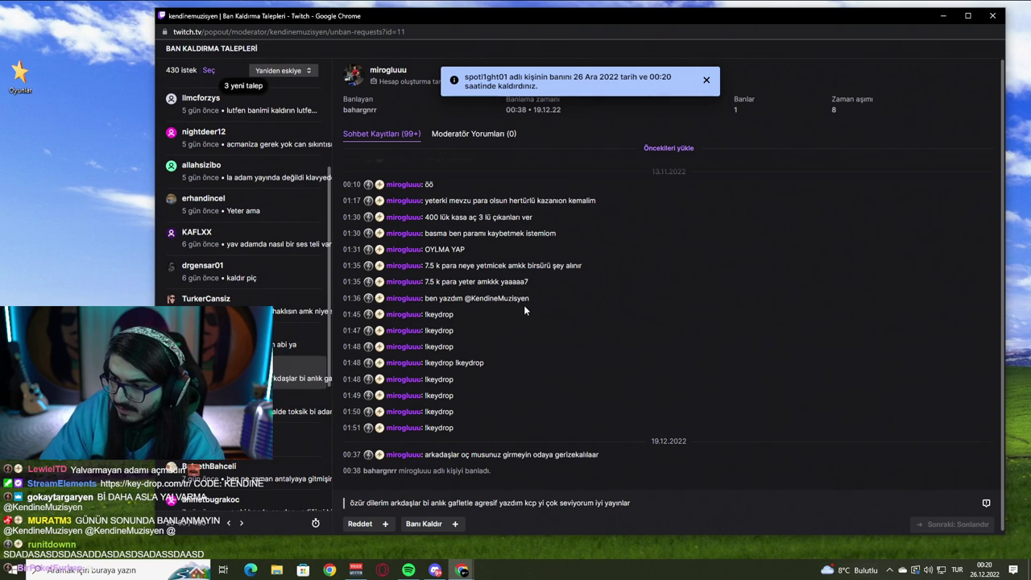
# Step: Examine the 00:37 message and appeal of the request banned at 00:38 on 19.12.22, and lift its ban without a note
pyautogui.moveTo(447, 455); pyautogui.dragTo(592, 455)
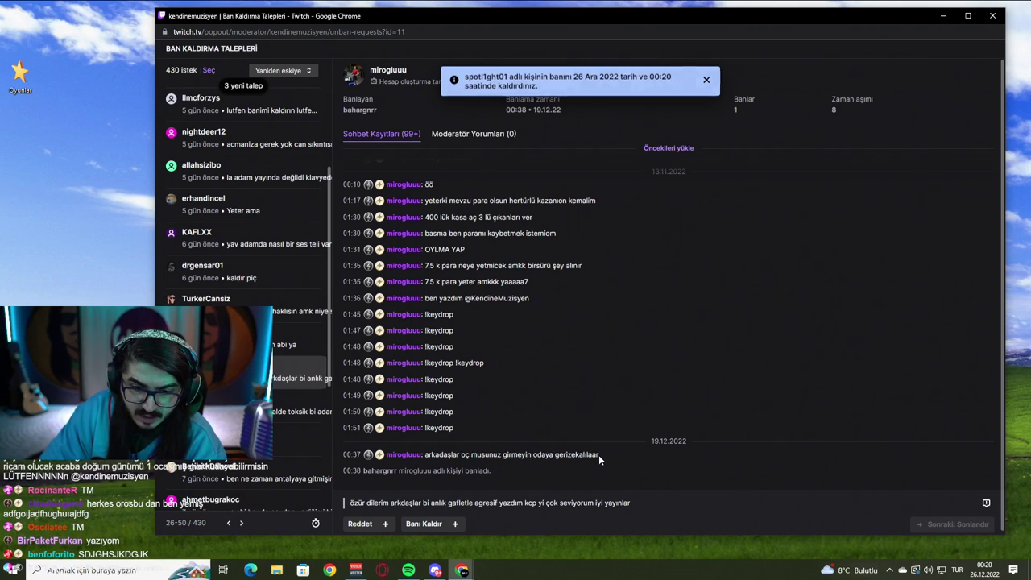
pyautogui.click(464, 474)
pyautogui.moveTo(393, 508); pyautogui.dragTo(620, 506)
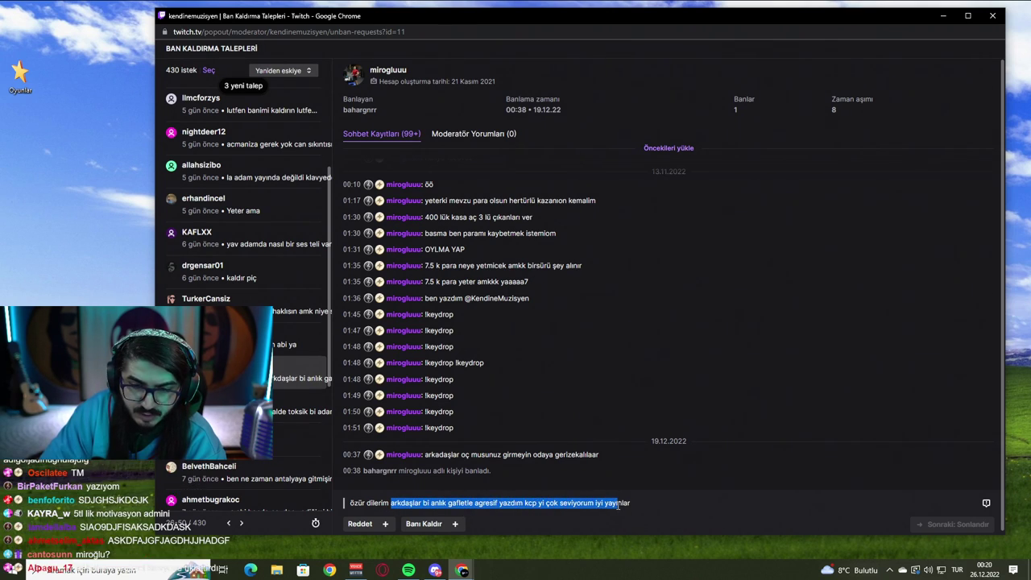
pyautogui.click(622, 505)
pyautogui.moveTo(480, 455); pyautogui.dragTo(560, 455)
pyautogui.click(565, 456)
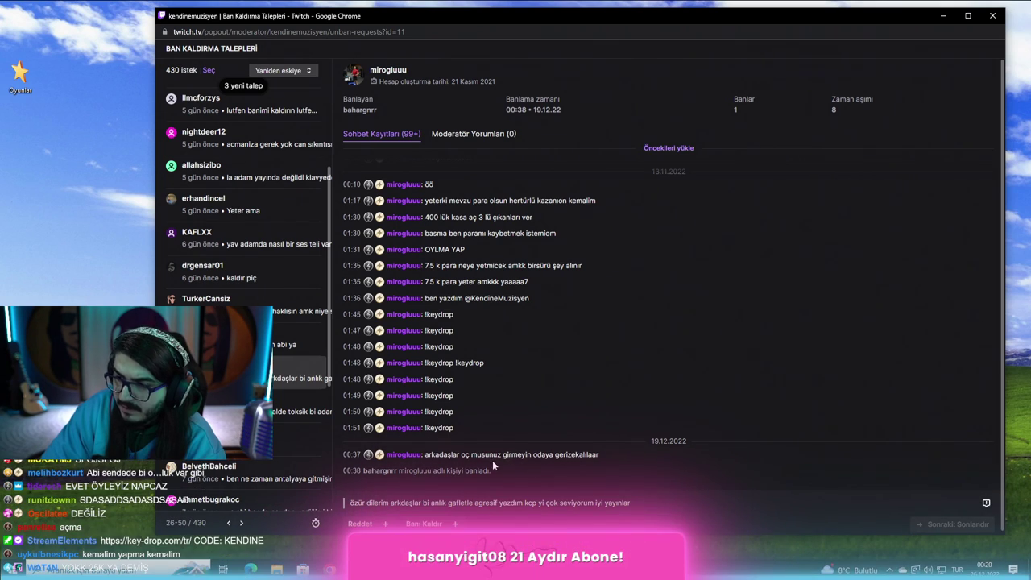
pyautogui.click(456, 524)
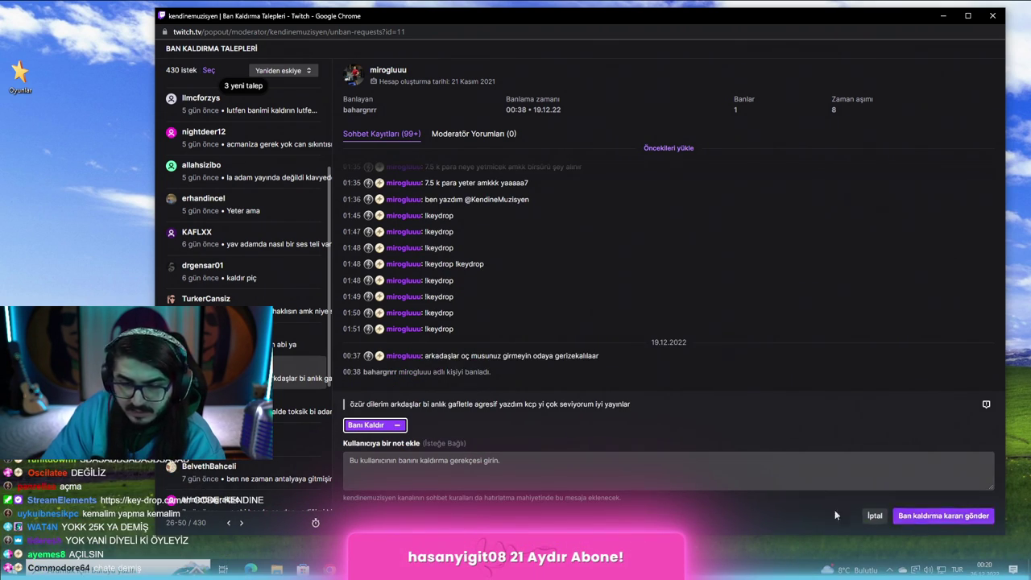
pyautogui.click(944, 516)
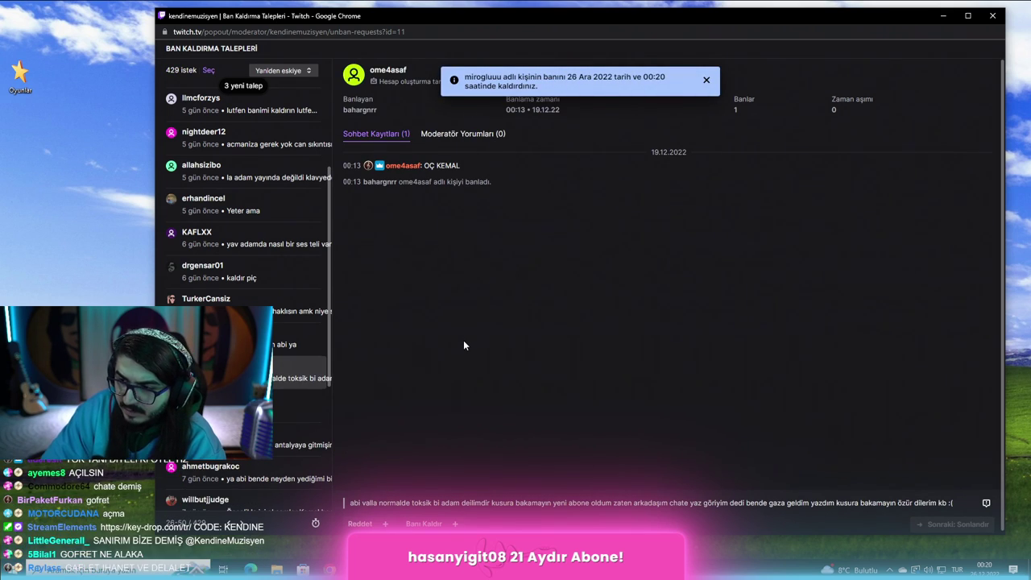
# Step: Examine the 00:13 message, the full appeal text and the ban entry of the request banned at 00:13 on 19.12.22
pyautogui.moveTo(426, 165); pyautogui.dragTo(411, 394)
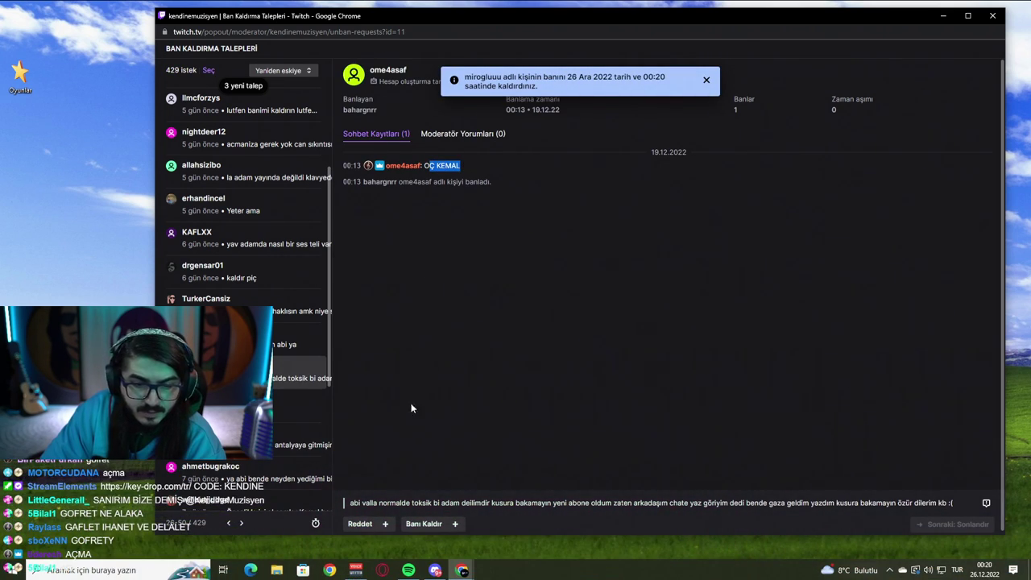
pyautogui.click(446, 443)
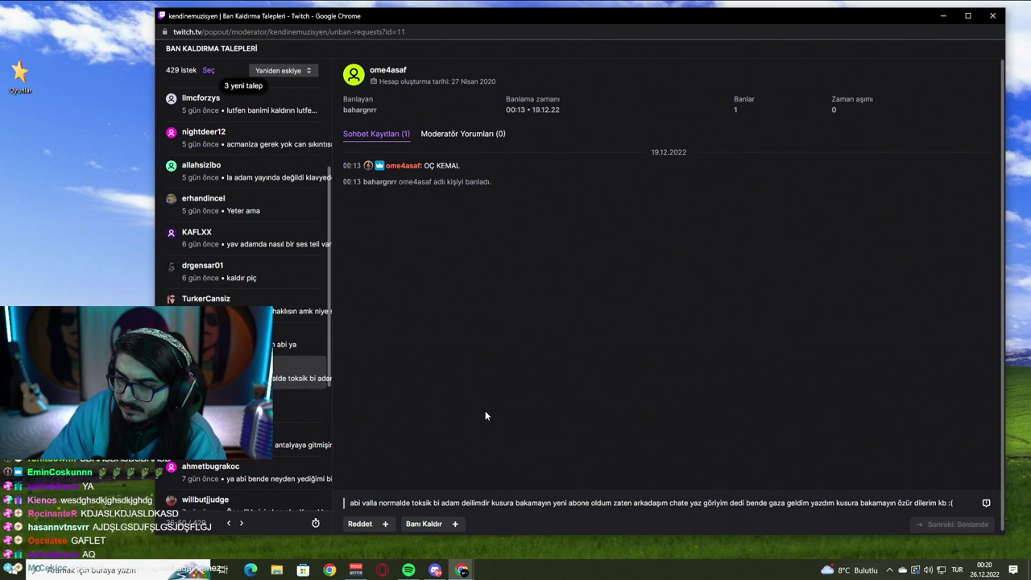
pyautogui.moveTo(379, 502); pyautogui.dragTo(506, 500)
pyautogui.click(501, 439)
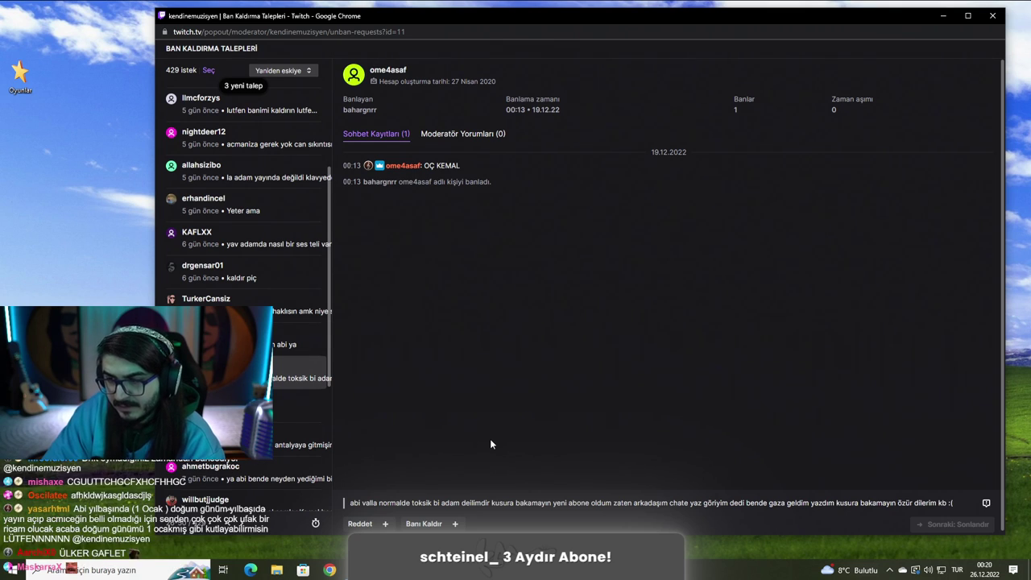
pyautogui.moveTo(369, 505); pyautogui.dragTo(954, 504)
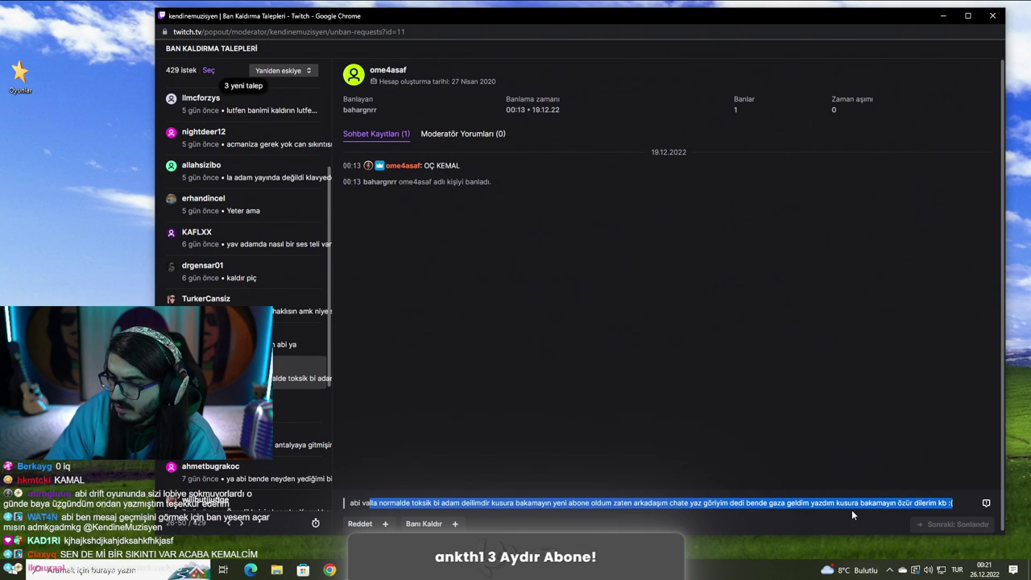
pyautogui.tripleClick(829, 505)
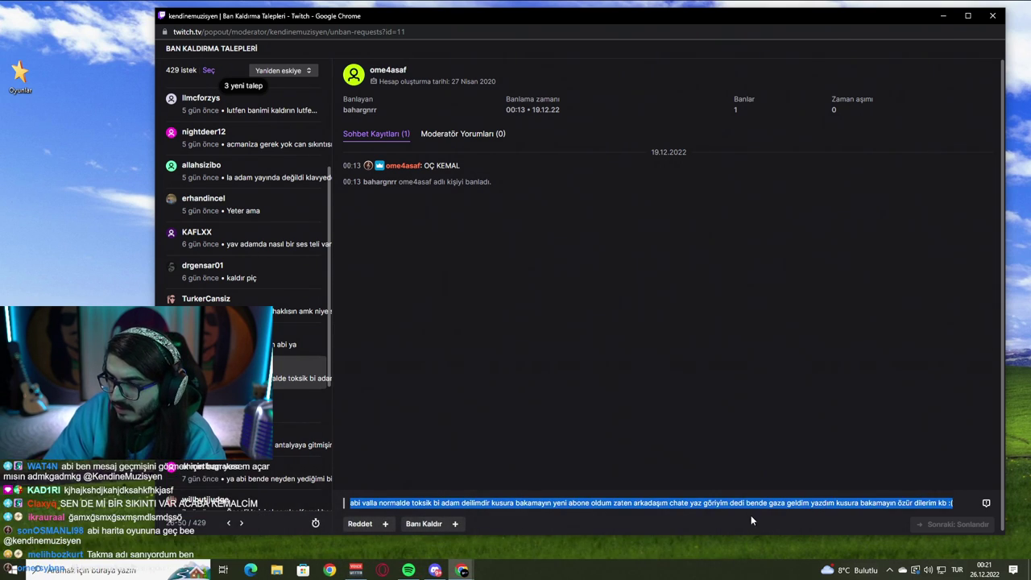
pyautogui.click(709, 456)
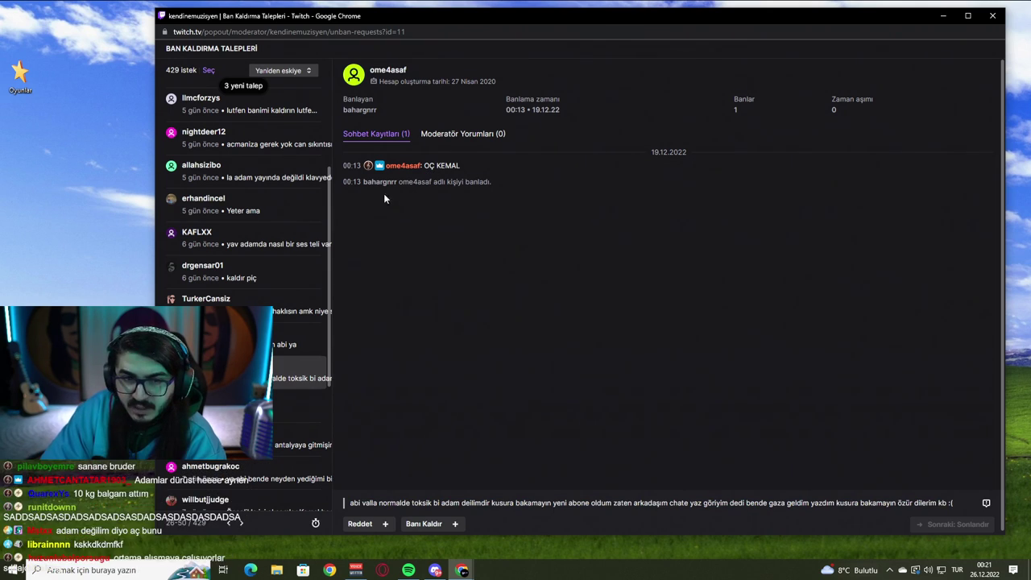
pyautogui.moveTo(379, 184); pyautogui.dragTo(487, 183)
pyautogui.click(426, 185)
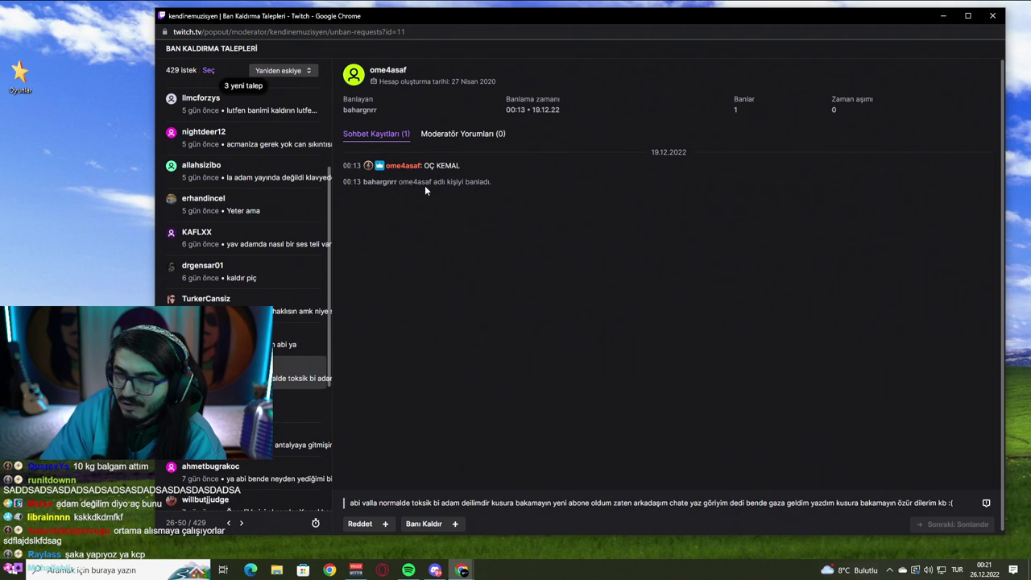
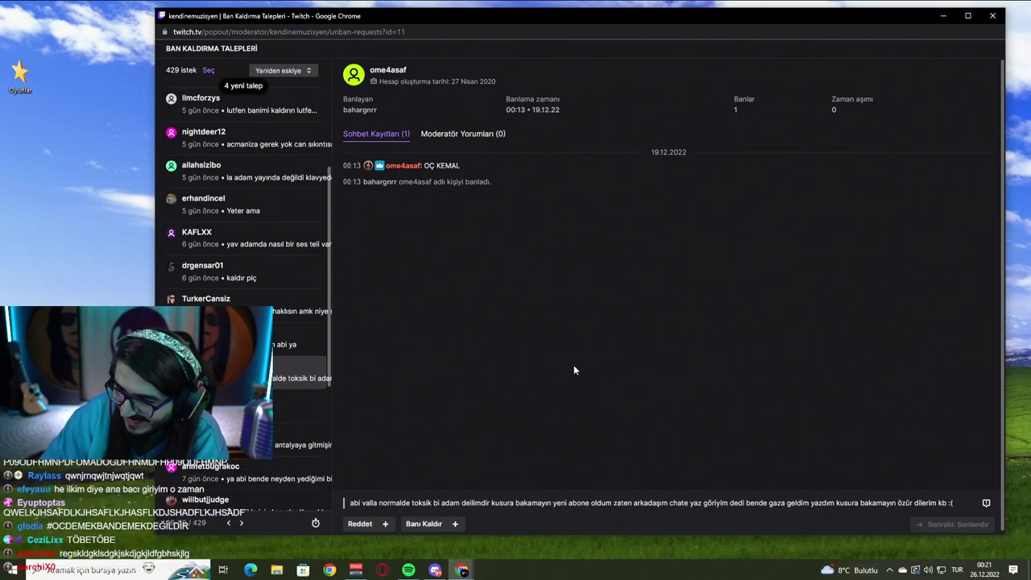
# Step: Open the requests banned at 01:44 on 27.11.22 and 22:16 on 18.12.22 in turn and read their appeal texts
pyautogui.click(299, 399)
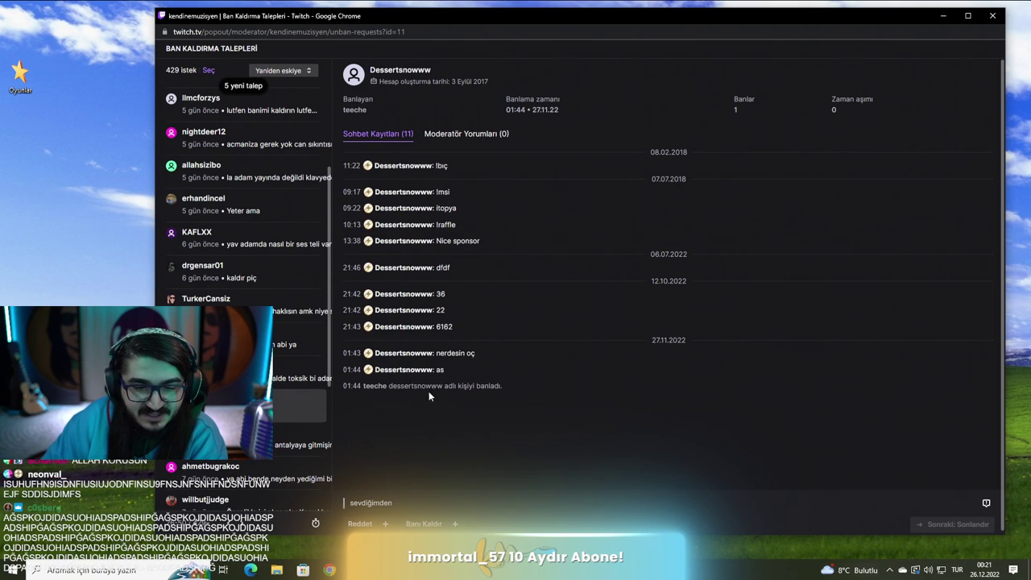
pyautogui.moveTo(360, 503); pyautogui.dragTo(405, 502)
pyautogui.click(396, 435)
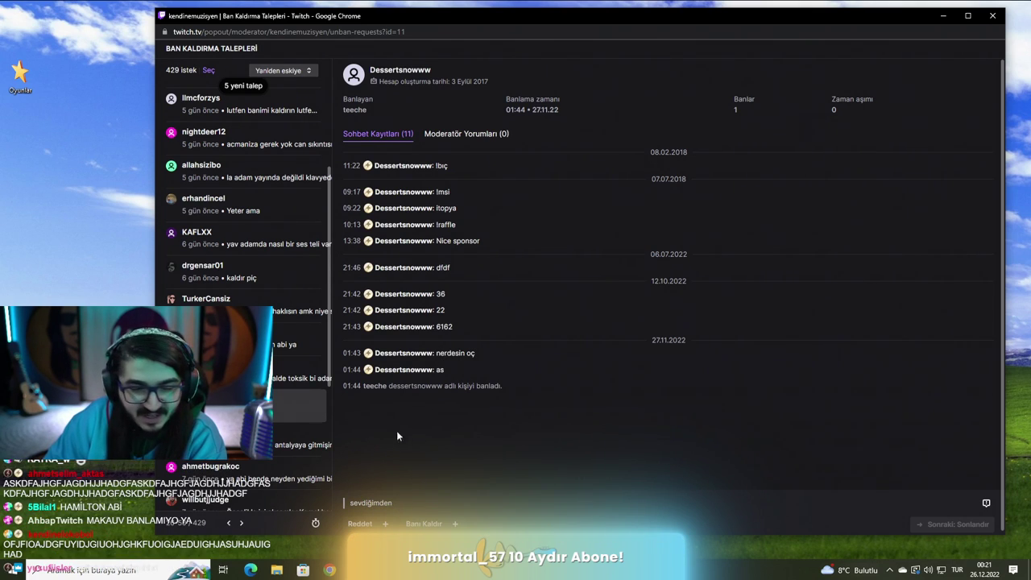
pyautogui.click(294, 443)
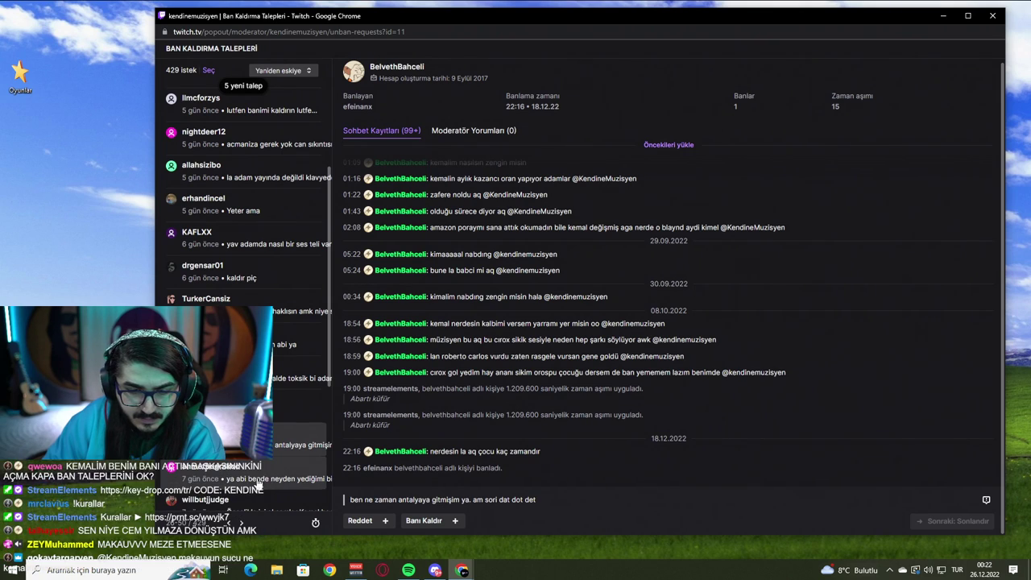
pyautogui.moveTo(351, 500); pyautogui.dragTo(438, 504)
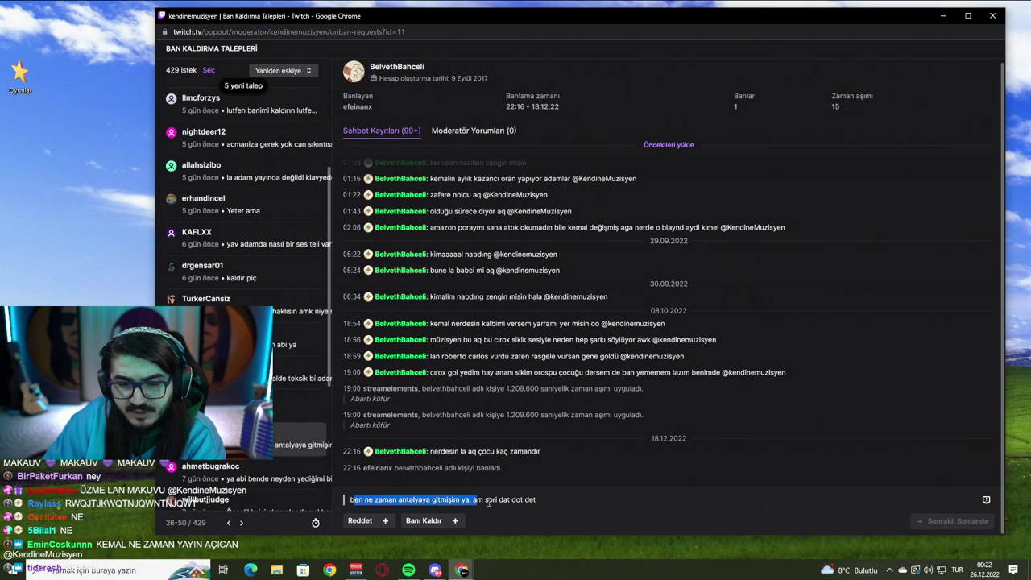
# Step: Open the request banned at 23:33 on 11.11.22 and examine its 23:32 and 23:33 messages and the appeal text
pyautogui.click(424, 521)
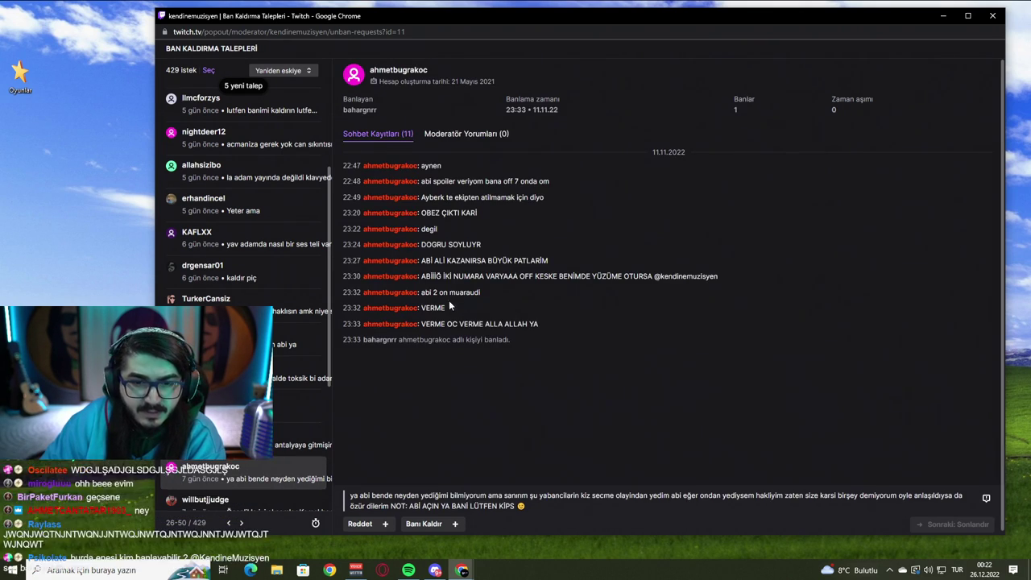
pyautogui.moveTo(431, 294); pyautogui.dragTo(523, 326)
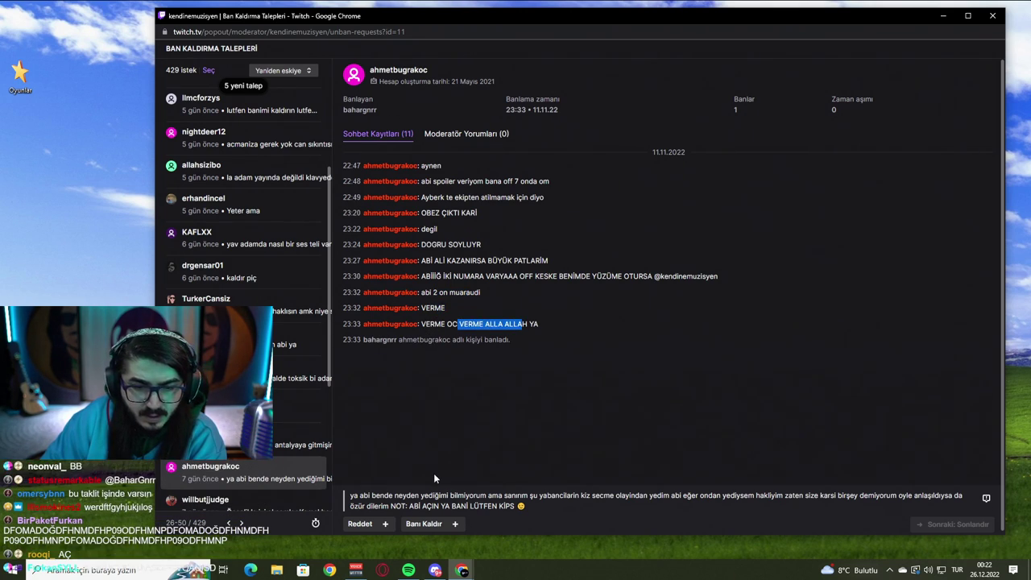
pyautogui.click(397, 496)
pyautogui.moveTo(412, 495); pyautogui.dragTo(953, 497)
pyautogui.moveTo(414, 506); pyautogui.dragTo(526, 508)
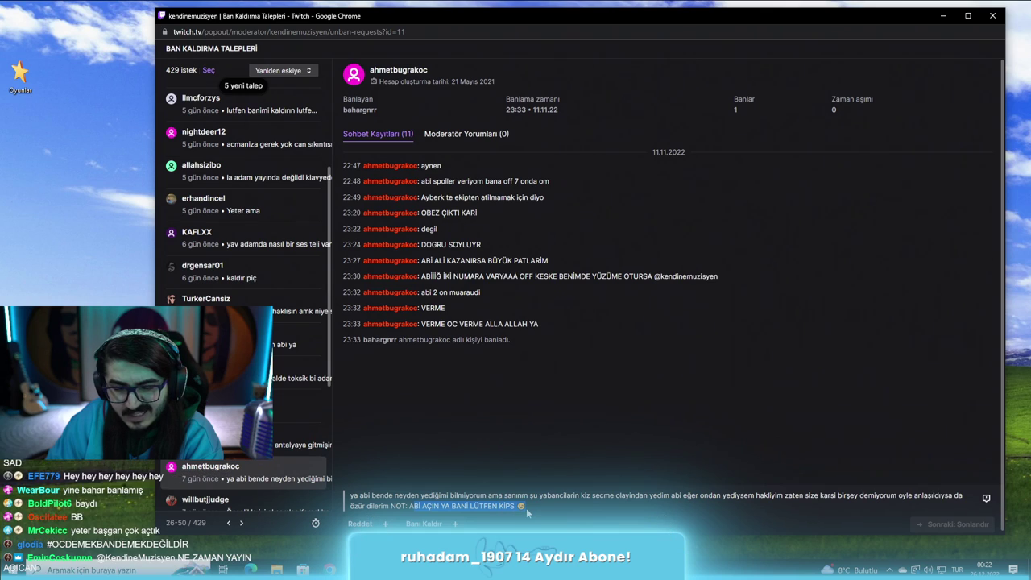
pyautogui.click(642, 438)
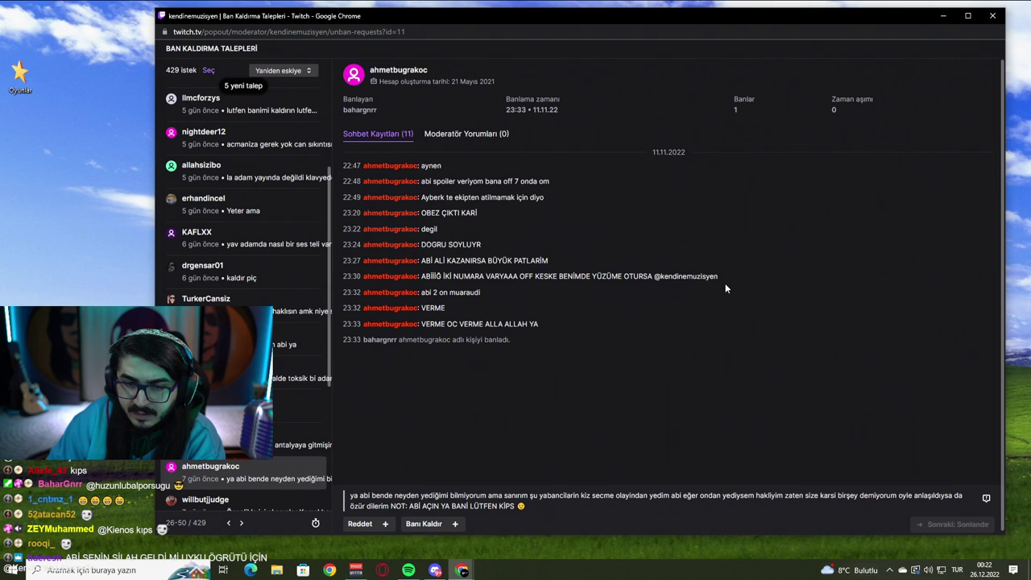
pyautogui.doubleClick(452, 324)
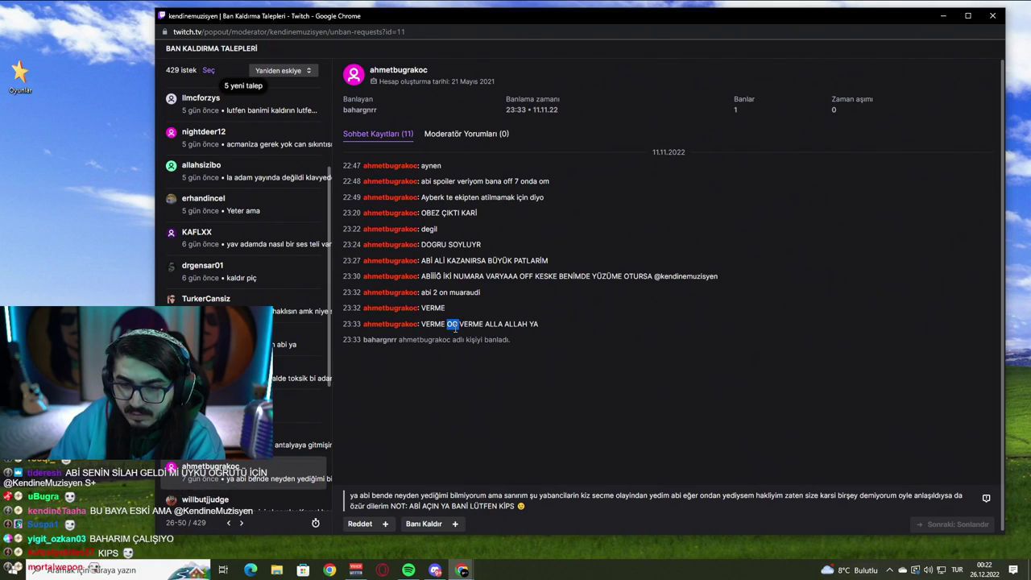
pyautogui.click(578, 362)
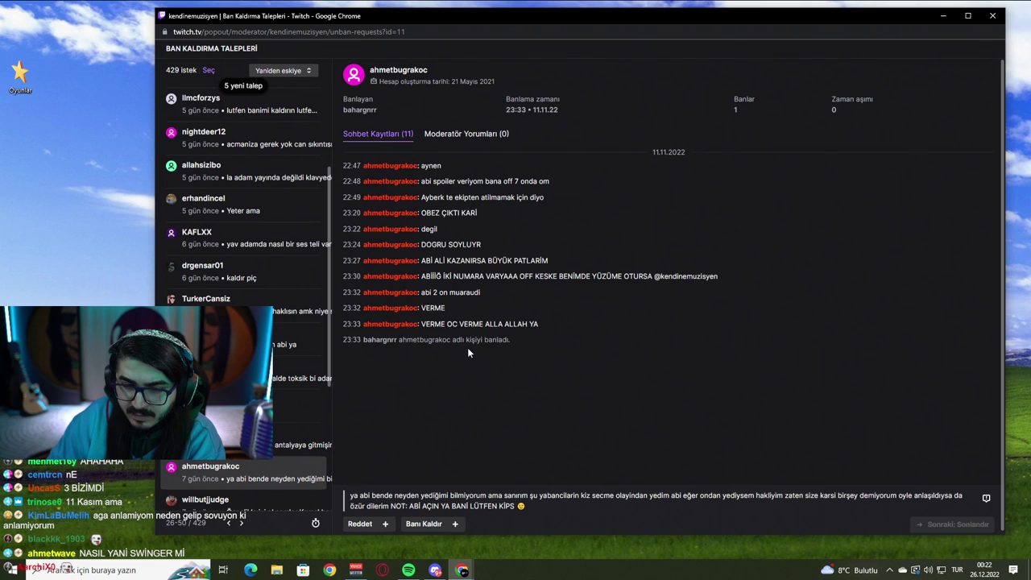
# Step: Open the request banned at 22:52 on 18.12.22 and examine its 22:52 character-art message at several zoom levels, ending at the original zoom
pyautogui.scroll(-2, 265, 371)
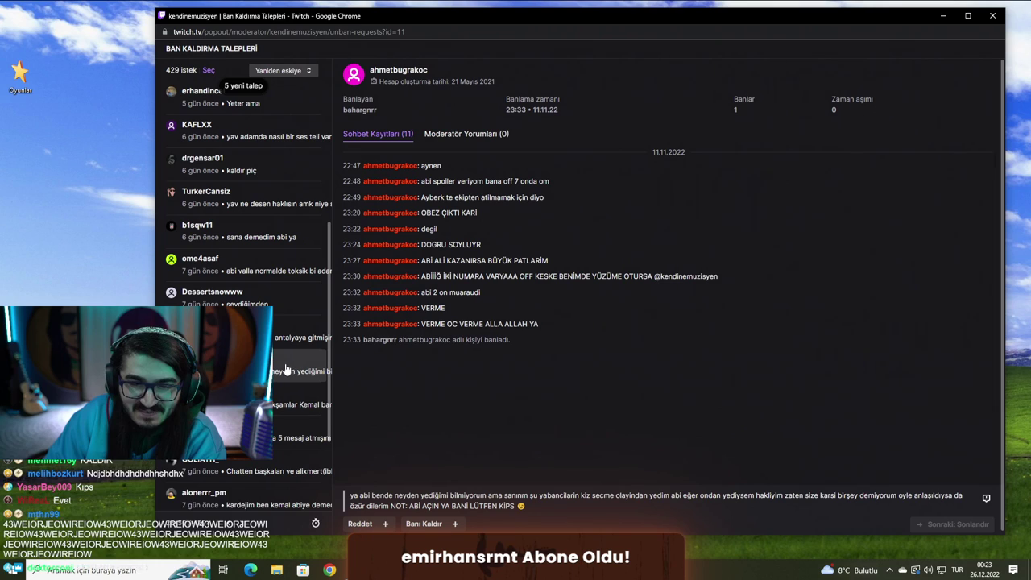
pyautogui.click(300, 404)
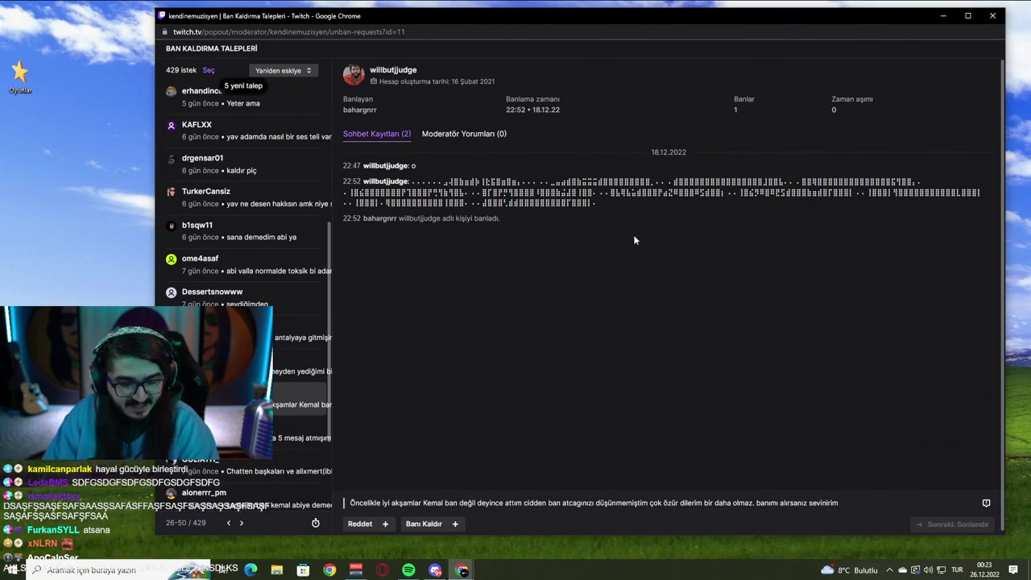
pyautogui.hotkey('ctrl', '+')
pyautogui.hotkey('ctrl', '+')
pyautogui.hotkey('ctrl', '+')
pyautogui.hotkey('ctrl', '+')
pyautogui.hotkey('ctrl', '-')
pyautogui.hotkey('ctrl', '-')
pyautogui.hotkey('ctrl', '-')
pyautogui.hotkey('ctrl', '-')
pyautogui.hotkey('ctrl', '-')
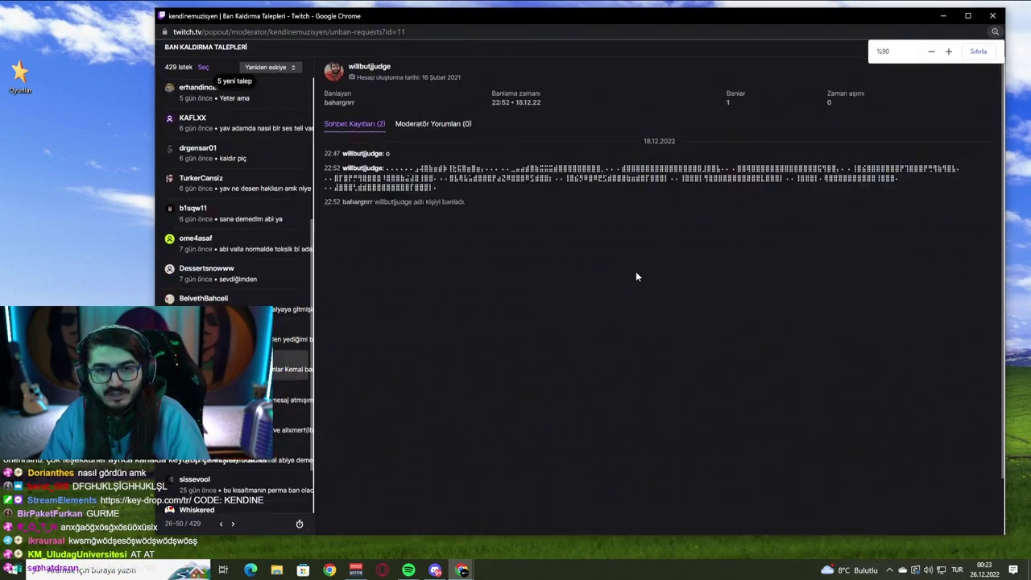
pyautogui.hotkey('ctrl', '+')
pyautogui.hotkey('ctrl', '+')
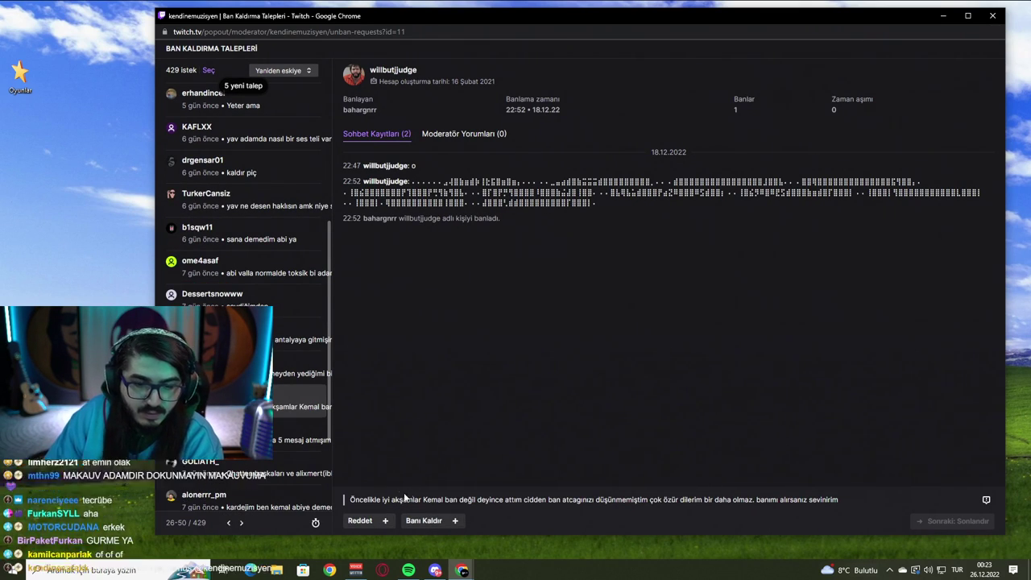
# Step: Read the appeal of the request banned at 22:52 on 18.12.22, and narrow the popup window slightly to re-wrap the character-art message
pyautogui.moveTo(391, 499); pyautogui.dragTo(686, 501)
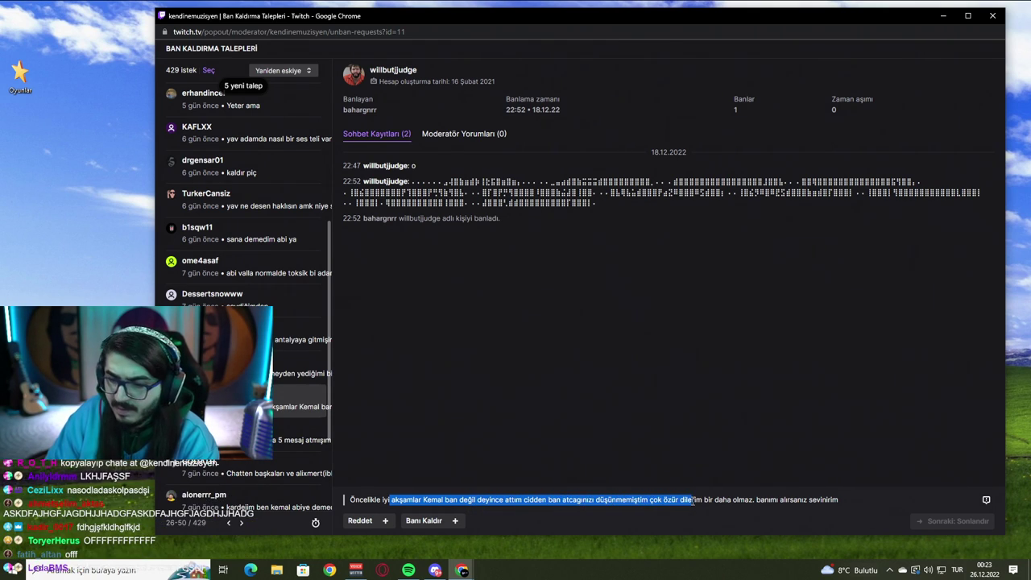
pyautogui.click(577, 419)
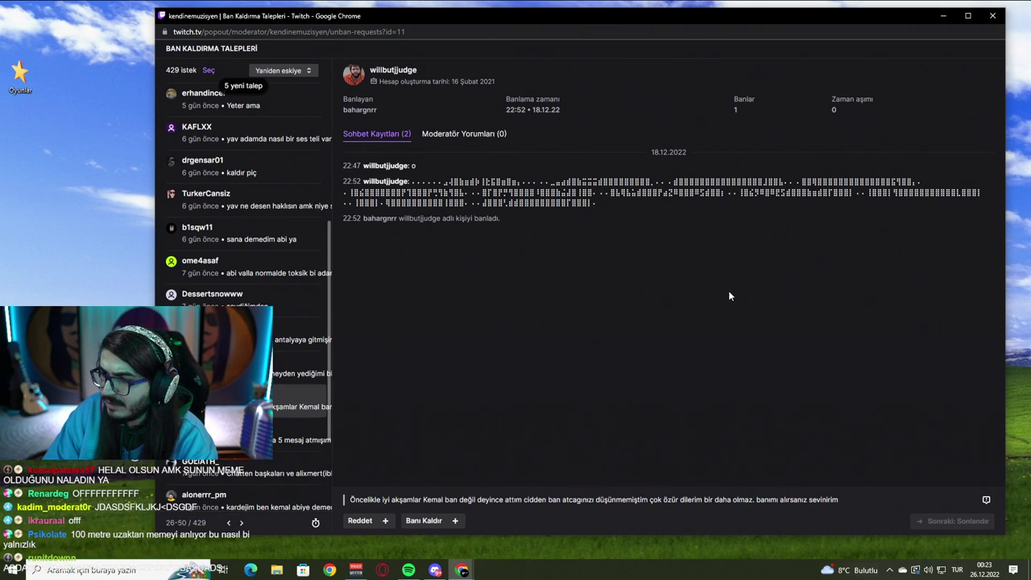
pyautogui.moveTo(1005, 270)
pyautogui.mouseDown()
pyautogui.moveTo(462, 266)
pyautogui.moveTo(987, 268)
pyautogui.mouseUp()
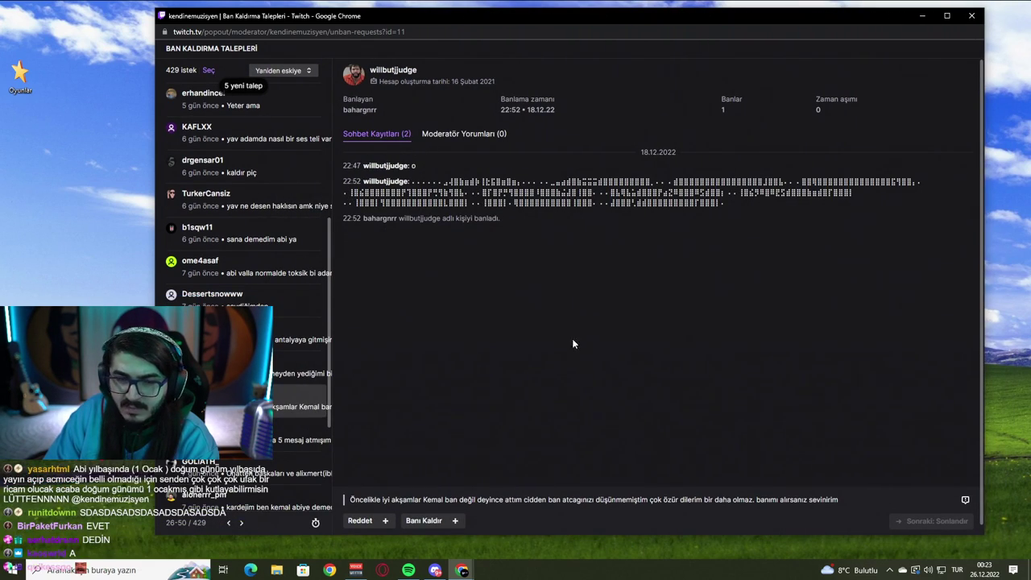
# Step: Open the request banned at 20:36 on 24.09.22 and examine its 20:25 messages of 05.04.2022 and the appeal text
pyautogui.scroll(-3, 312, 366)
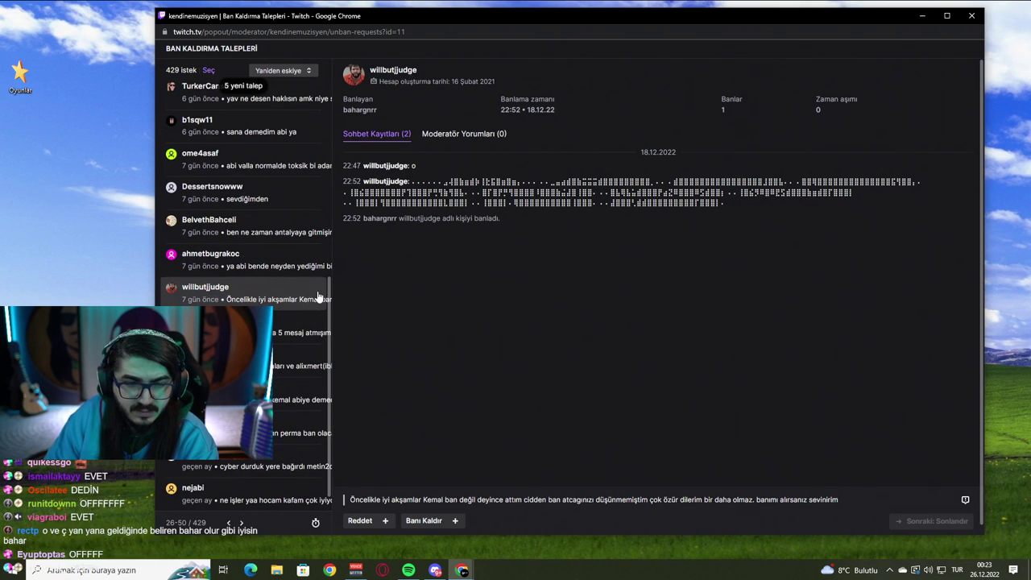
pyautogui.scroll(-1, 310, 297)
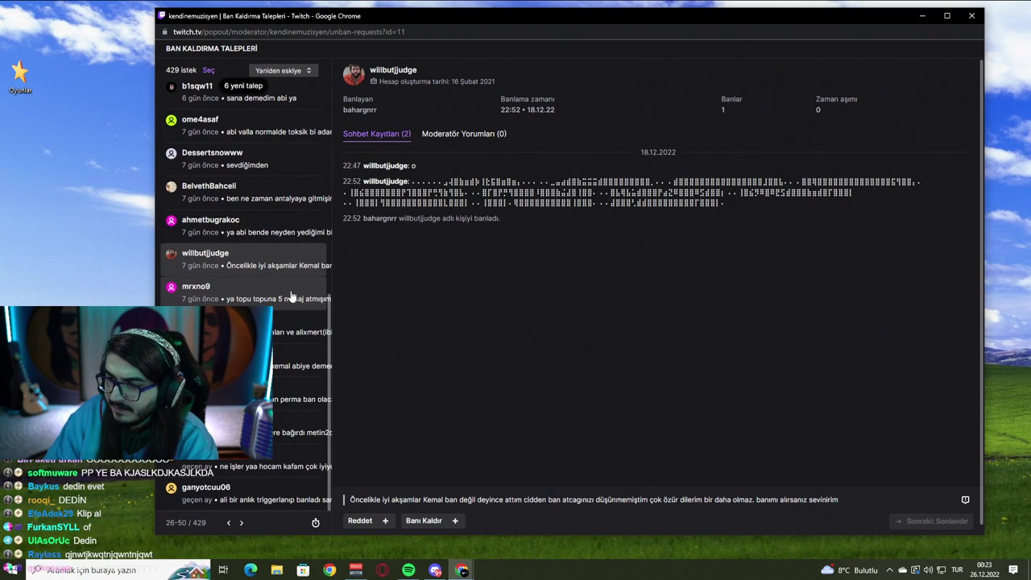
pyautogui.click(292, 295)
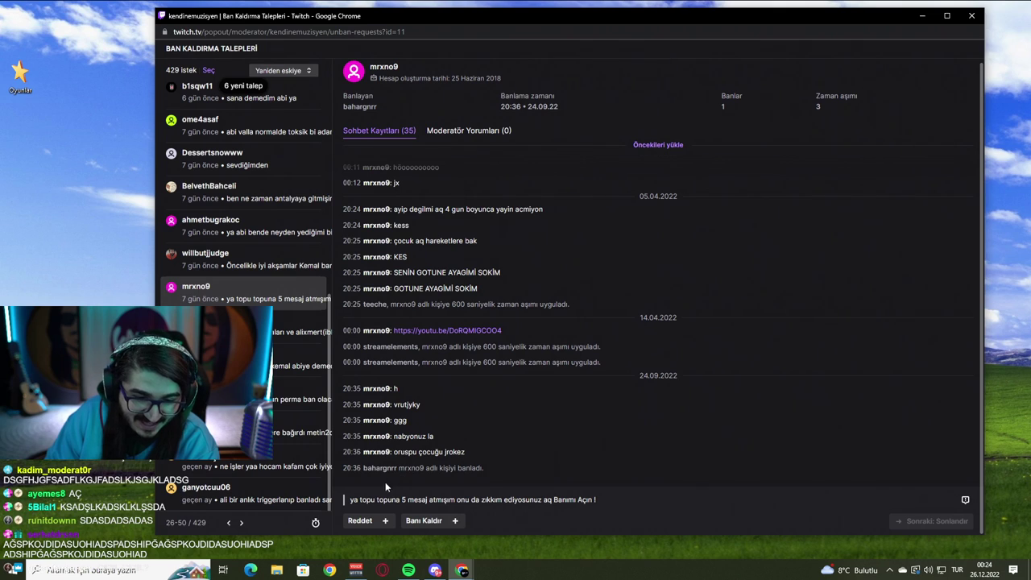
pyautogui.moveTo(408, 272); pyautogui.dragTo(425, 289)
pyautogui.click(454, 254)
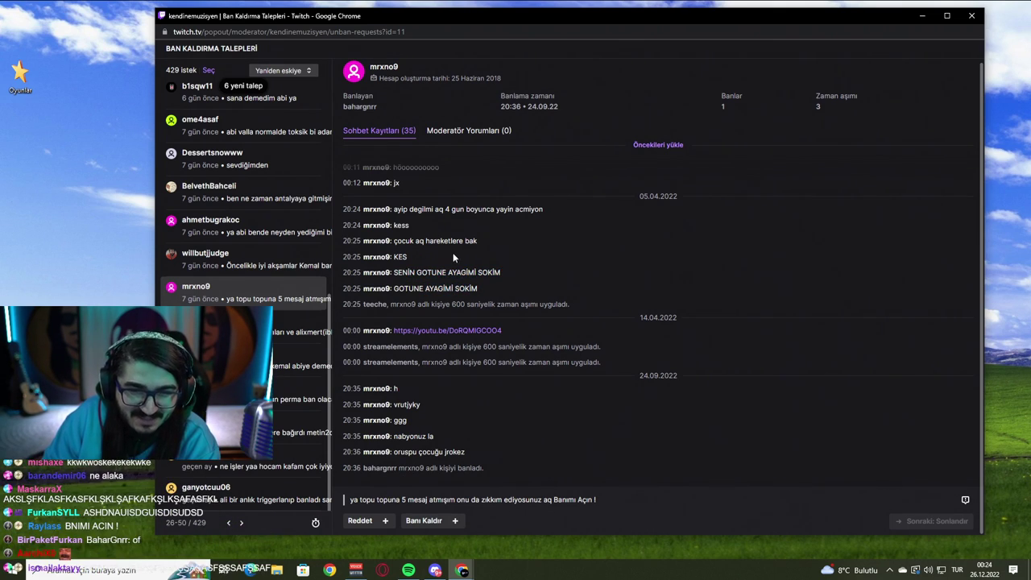
pyautogui.moveTo(383, 499); pyautogui.dragTo(482, 503)
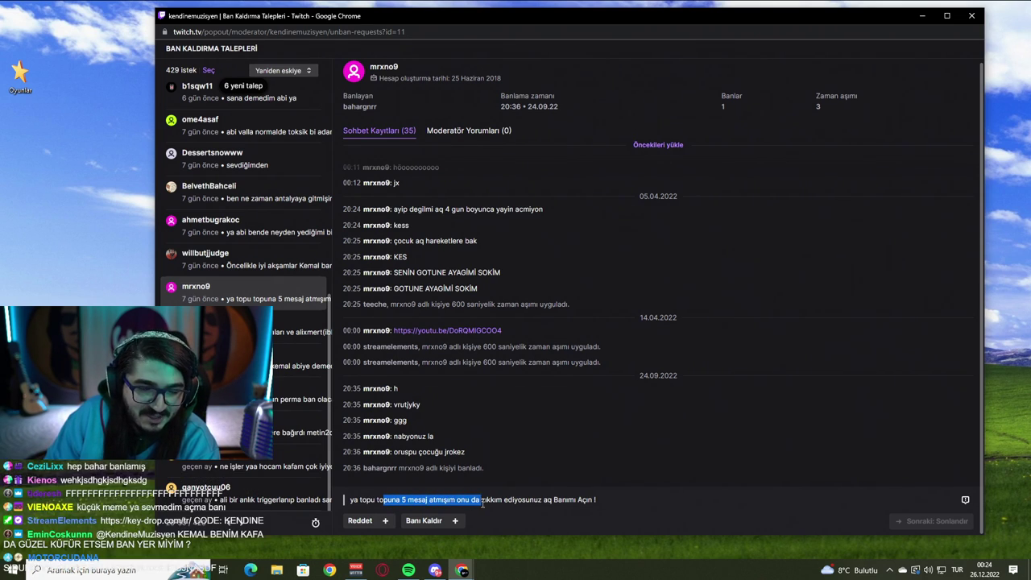
pyautogui.click(555, 504)
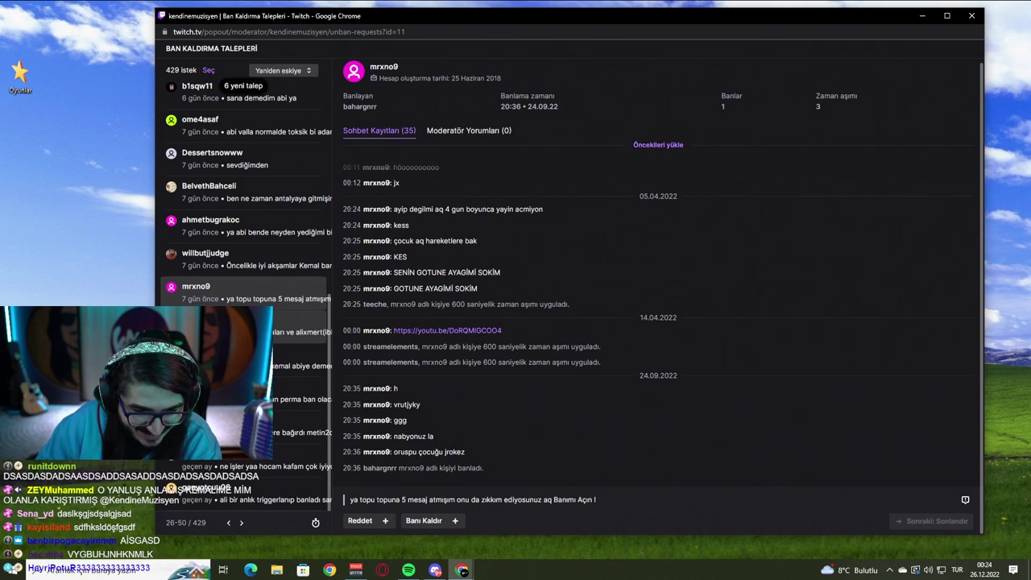
# Step: Examine the 21:58 message and appeal of the request banned at 21:58 on 18.12.22, and open the one banned at 21:46 that day
pyautogui.click(316, 324)
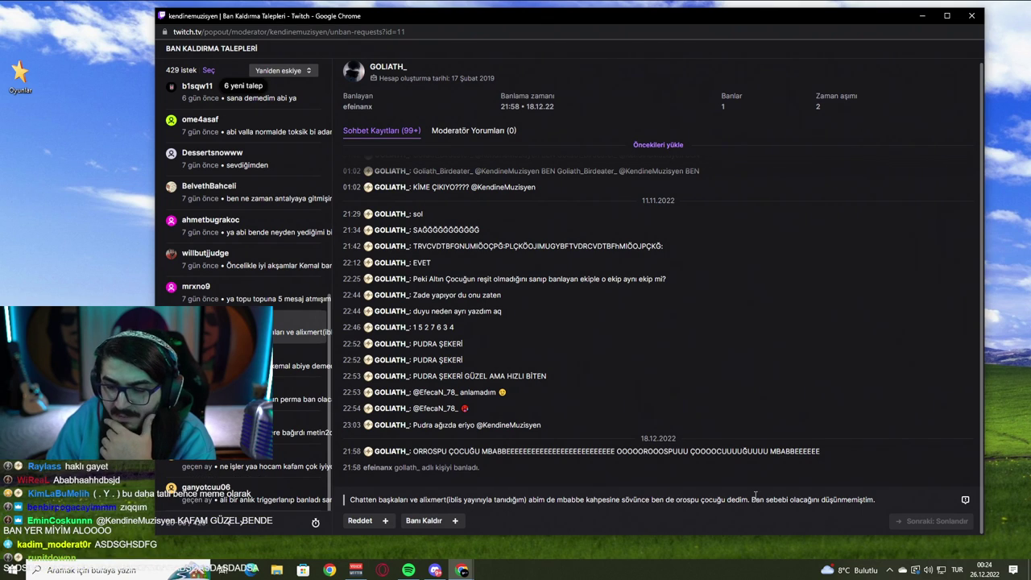
pyautogui.moveTo(714, 455); pyautogui.dragTo(801, 457)
pyautogui.click(783, 454)
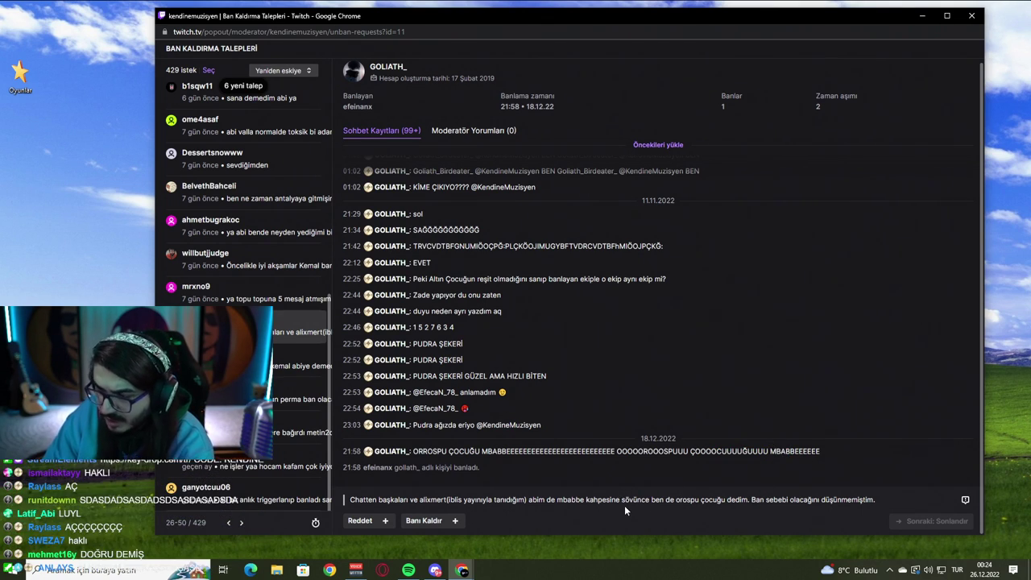
pyautogui.moveTo(694, 452); pyautogui.dragTo(771, 454)
pyautogui.click(690, 453)
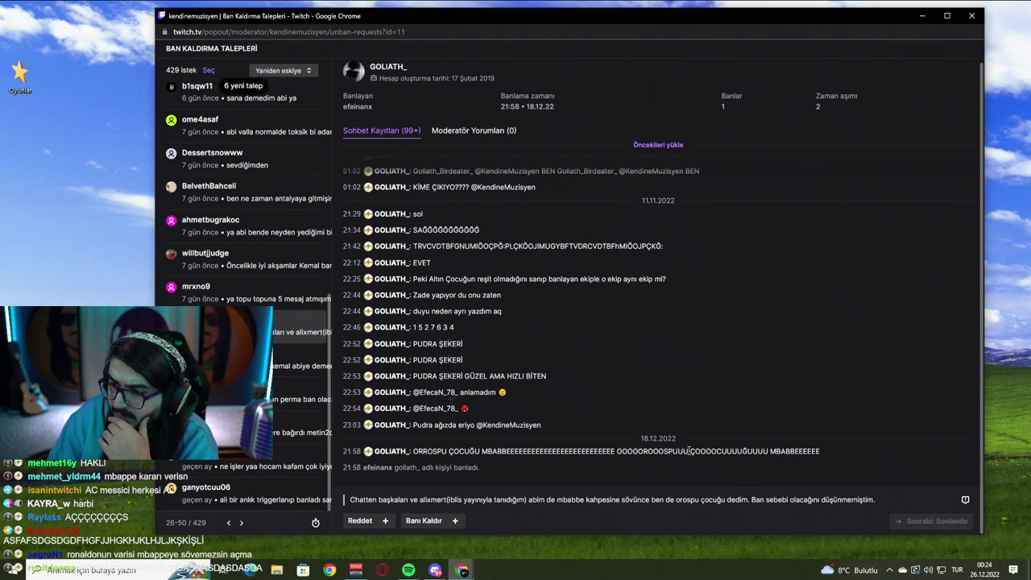
pyautogui.click(276, 360)
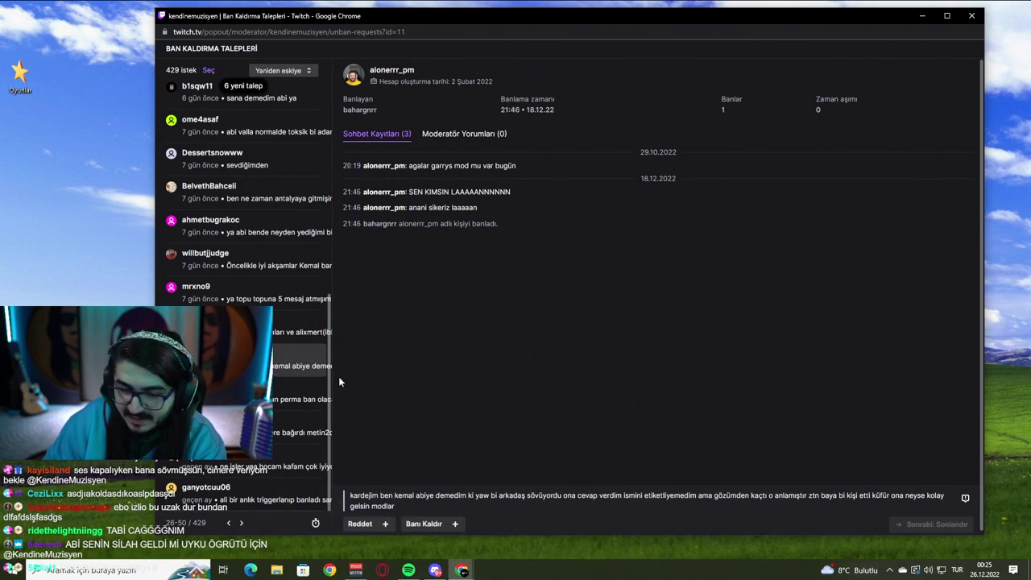
# Step: Open the request banned at 22:19 on 25.02.20, read its appeal text, and lift its ban without a note
pyautogui.click(289, 388)
pyautogui.moveTo(410, 502); pyautogui.dragTo(537, 505)
pyautogui.click(576, 506)
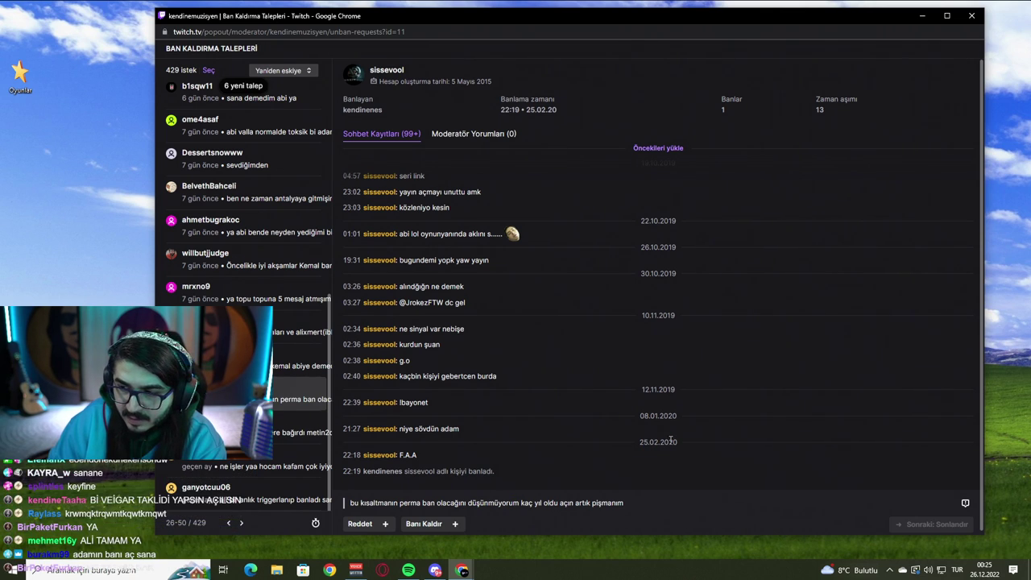
pyautogui.click(424, 524)
pyautogui.click(922, 515)
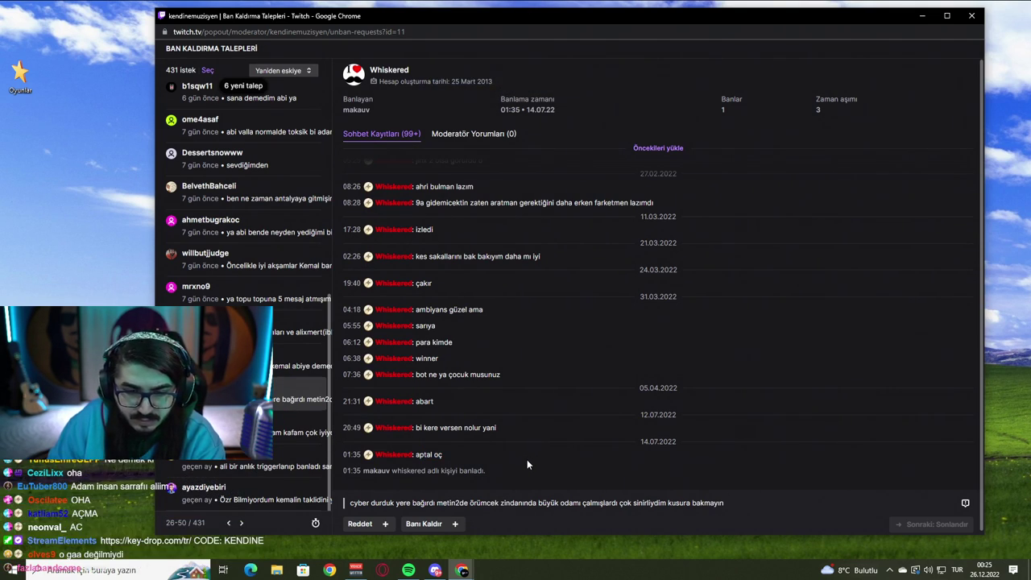
# Step: Read the appeal text of the request banned at 01:35 on 14.07.22, and lift its ban without a note
pyautogui.moveTo(375, 505); pyautogui.dragTo(693, 504)
pyautogui.click(739, 522)
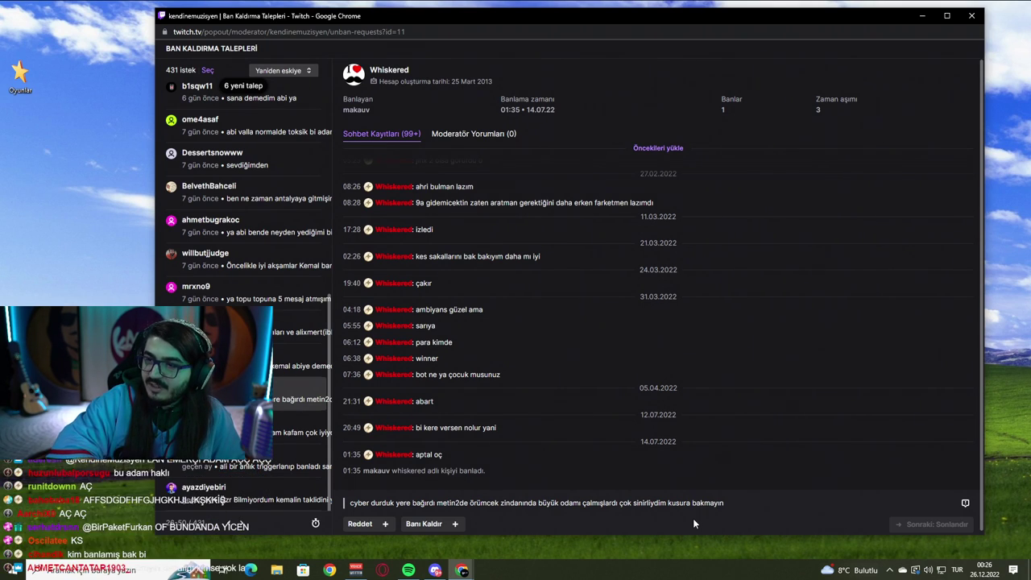
pyautogui.click(423, 524)
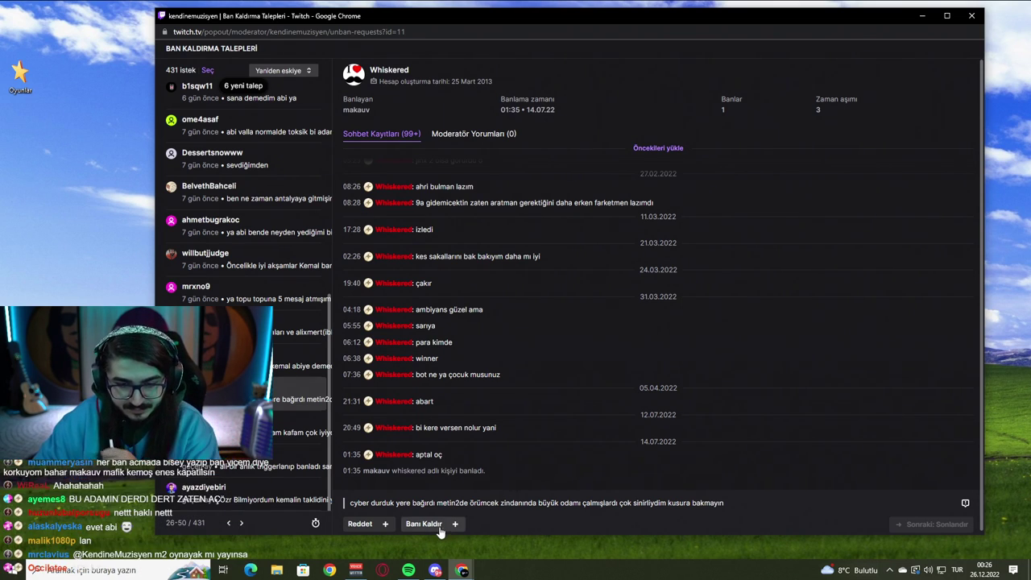
pyautogui.click(890, 516)
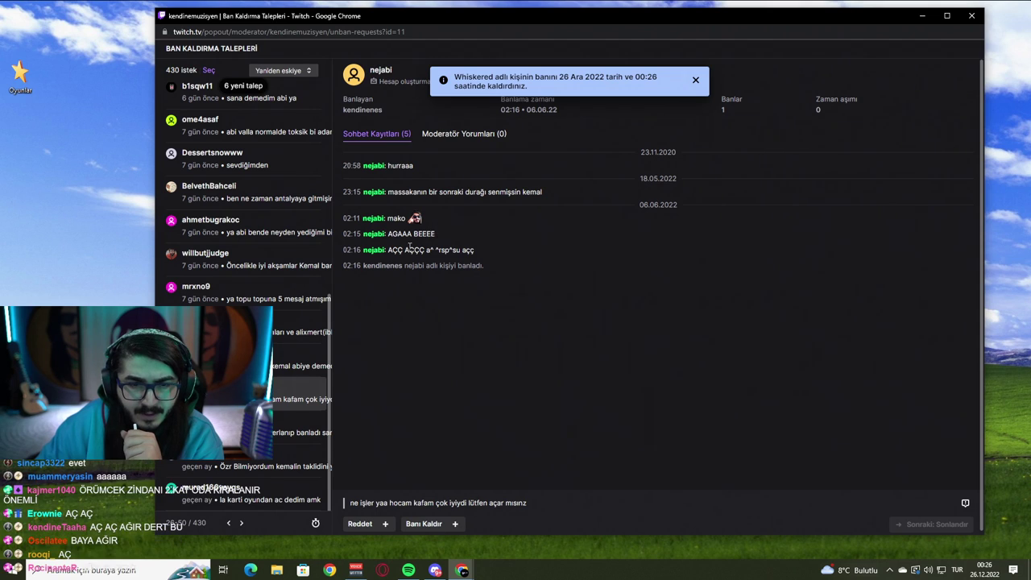
# Step: Examine the 02:16 message and appeal of the request banned at 02:16 on 06.06.22, and lift its ban without a note
pyautogui.moveTo(437, 251); pyautogui.dragTo(476, 251)
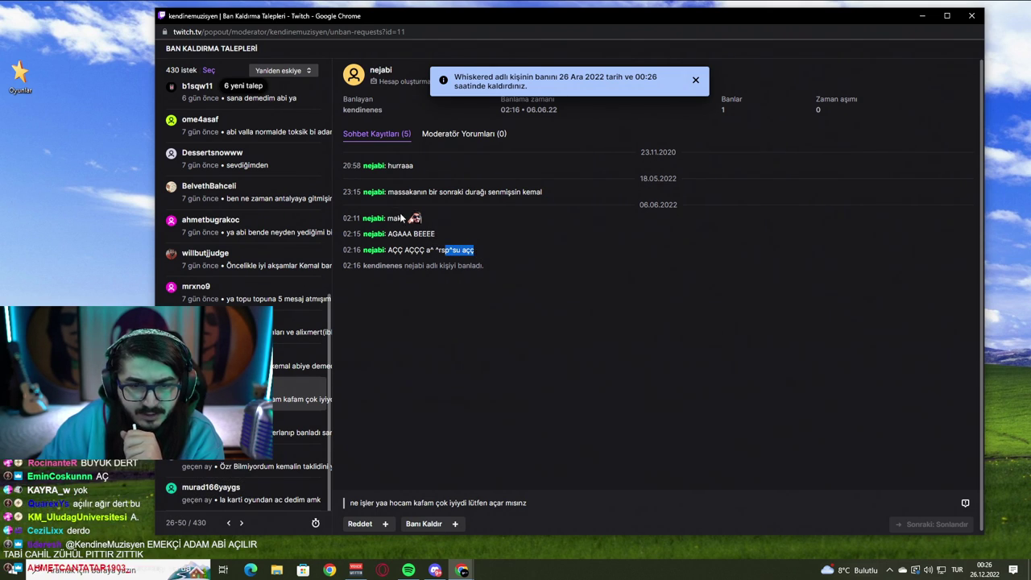
pyautogui.moveTo(365, 503); pyautogui.dragTo(527, 502)
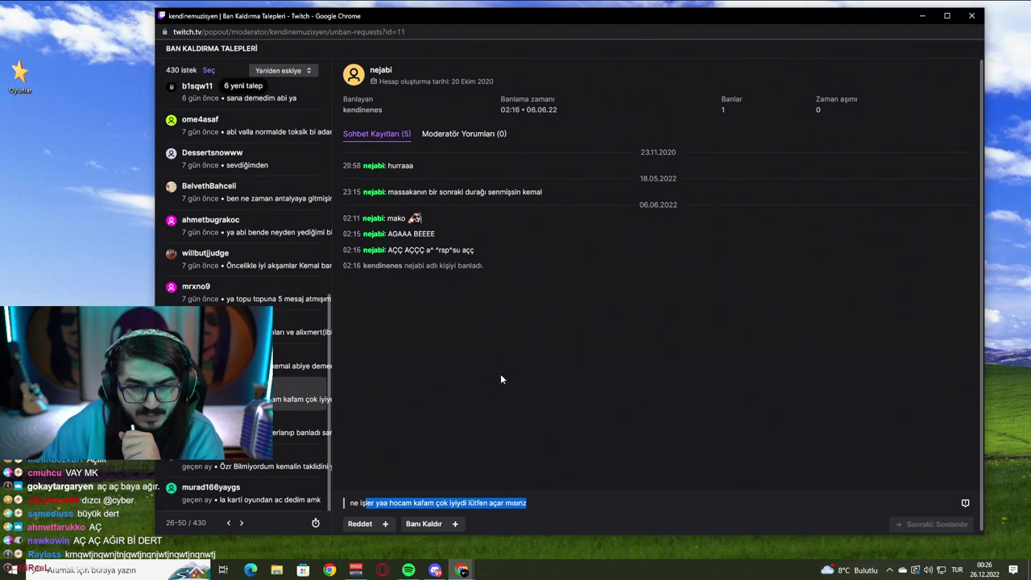
pyautogui.click(458, 285)
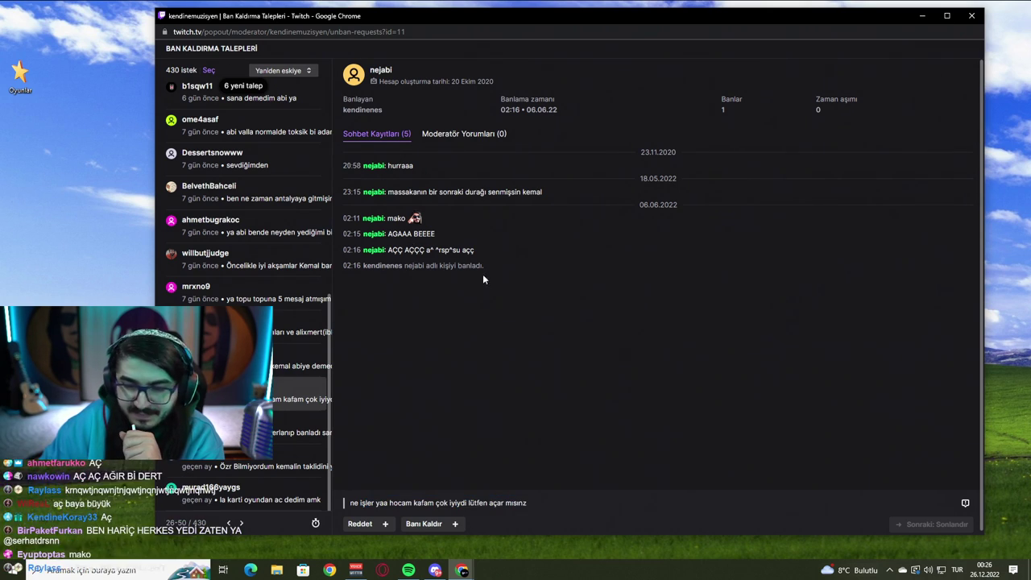
pyautogui.click(454, 523)
pyautogui.click(911, 516)
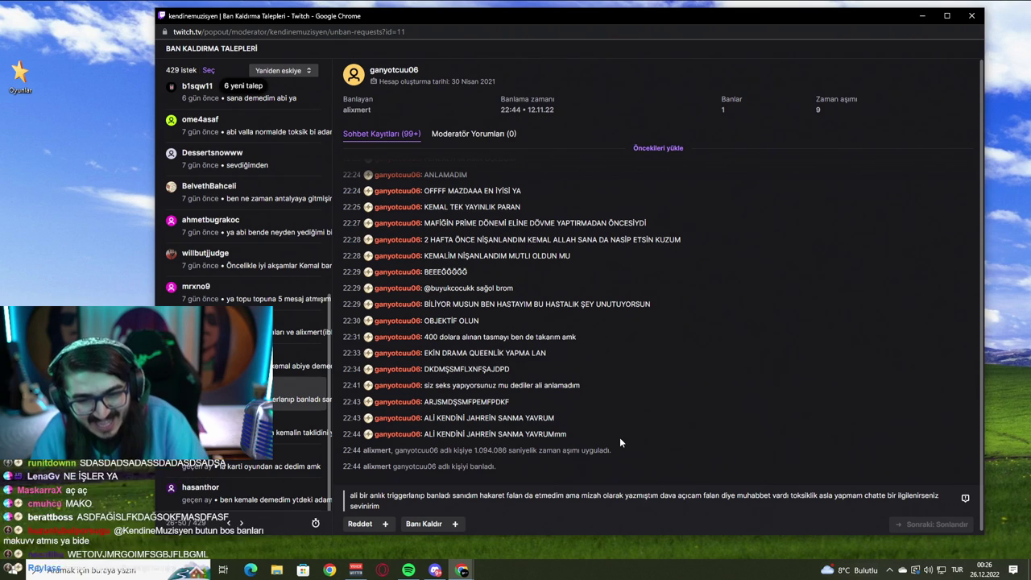
# Step: Examine the 22:44 message of the request banned at 22:44 on 12.11.22, and lift its ban without a note
pyautogui.moveTo(446, 433); pyautogui.dragTo(544, 436)
pyautogui.click(546, 437)
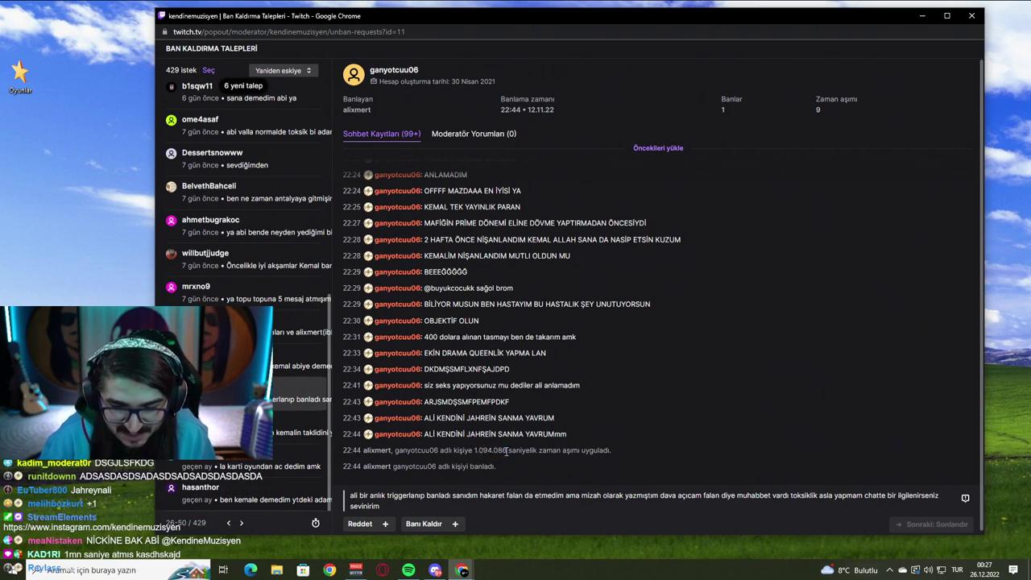
pyautogui.click(451, 524)
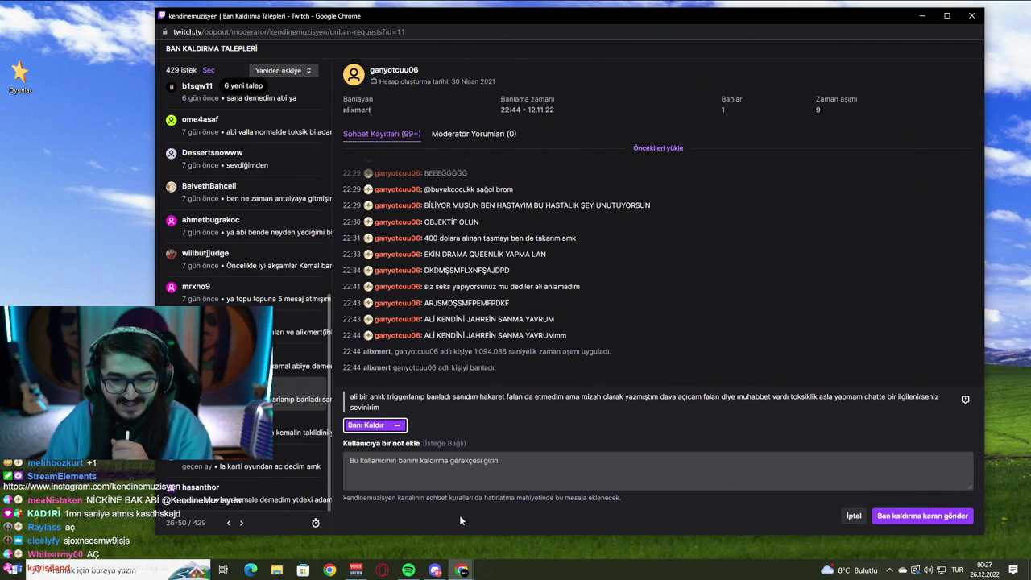
pyautogui.click(922, 515)
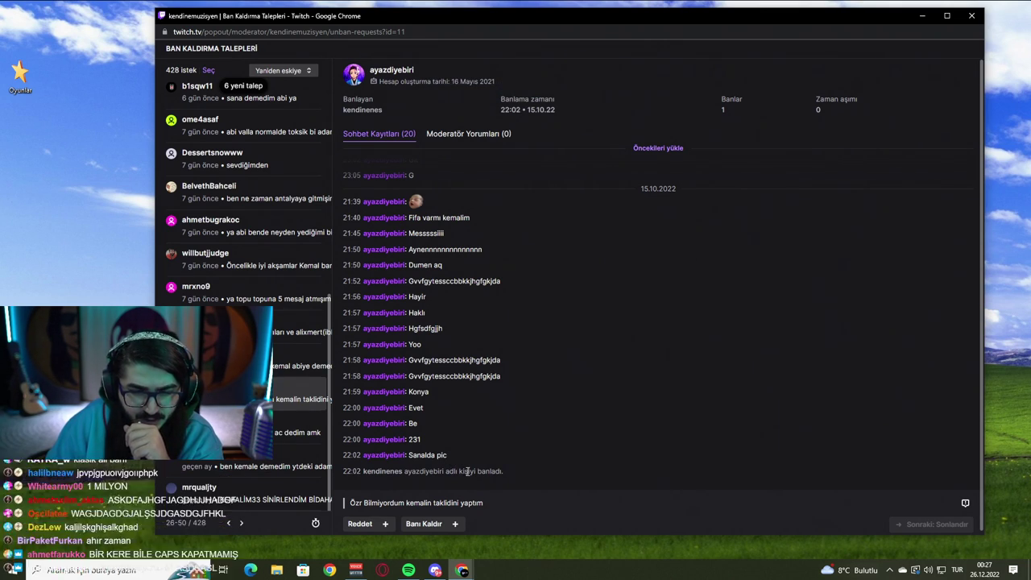
# Step: Examine the appeal text and the 22:02 message of the request banned at 22:02 on 15.10.22
pyautogui.moveTo(376, 505); pyautogui.dragTo(484, 505)
pyautogui.click(488, 503)
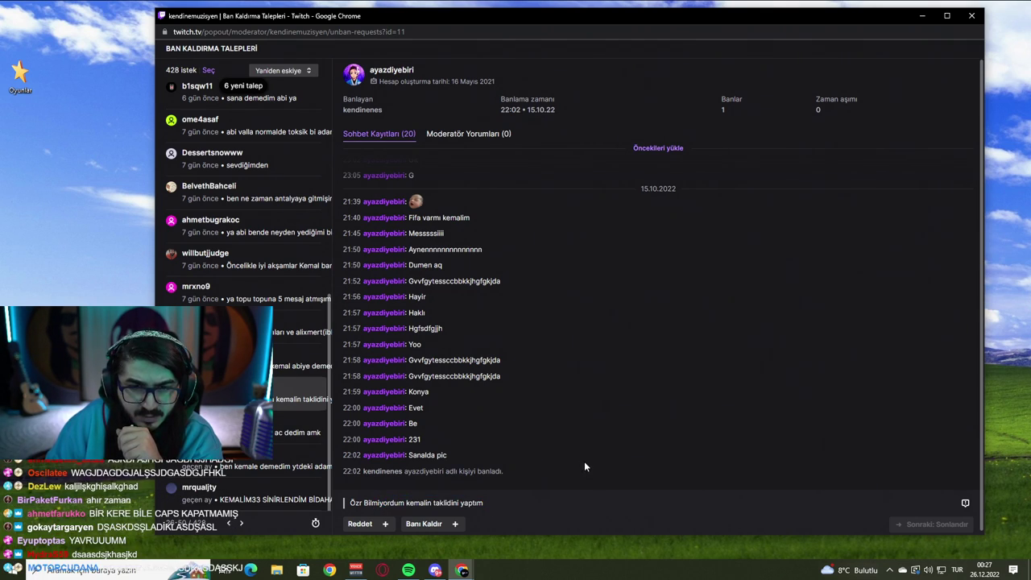
pyautogui.moveTo(426, 451); pyautogui.dragTo(472, 455)
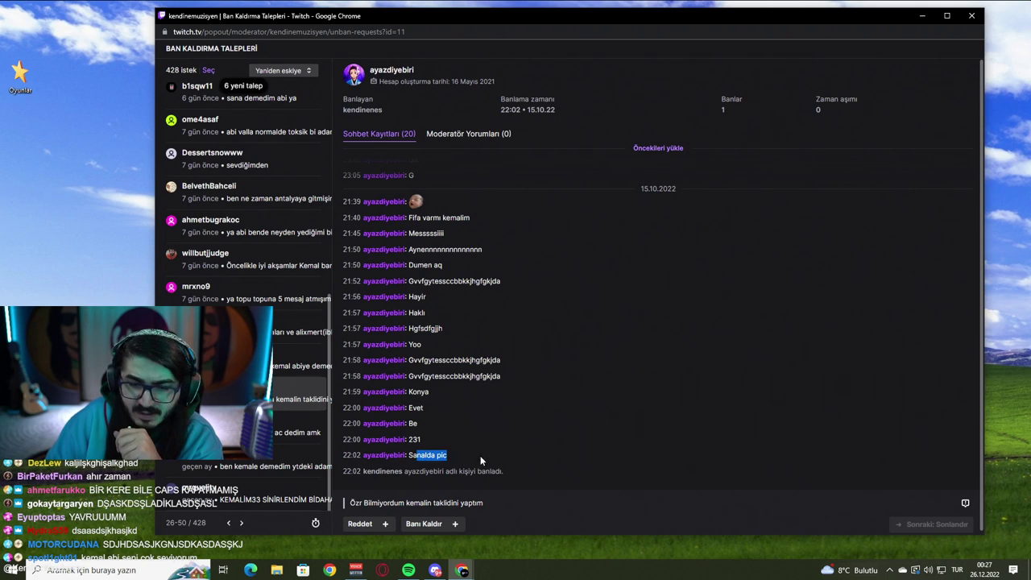
pyautogui.click(551, 454)
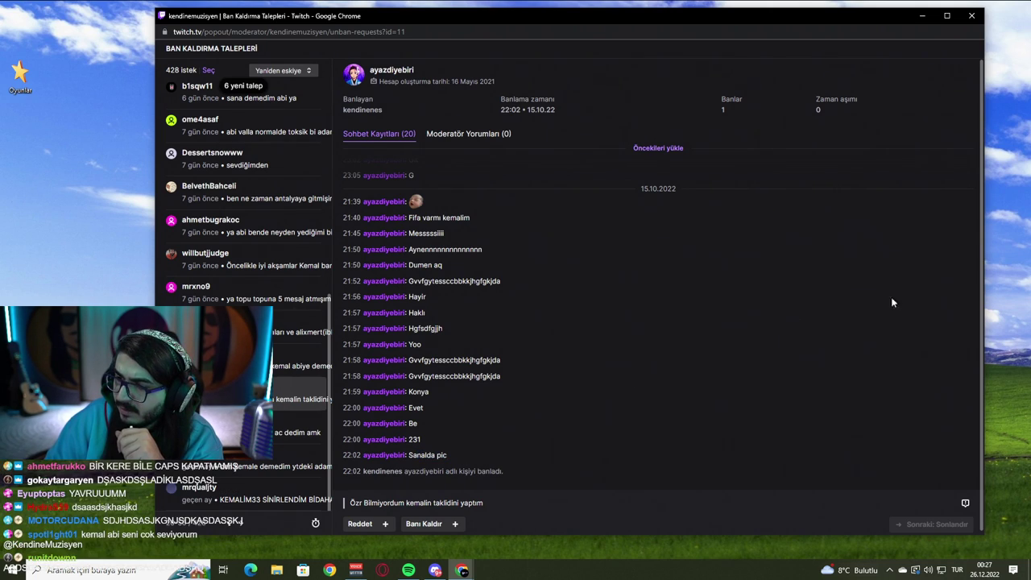